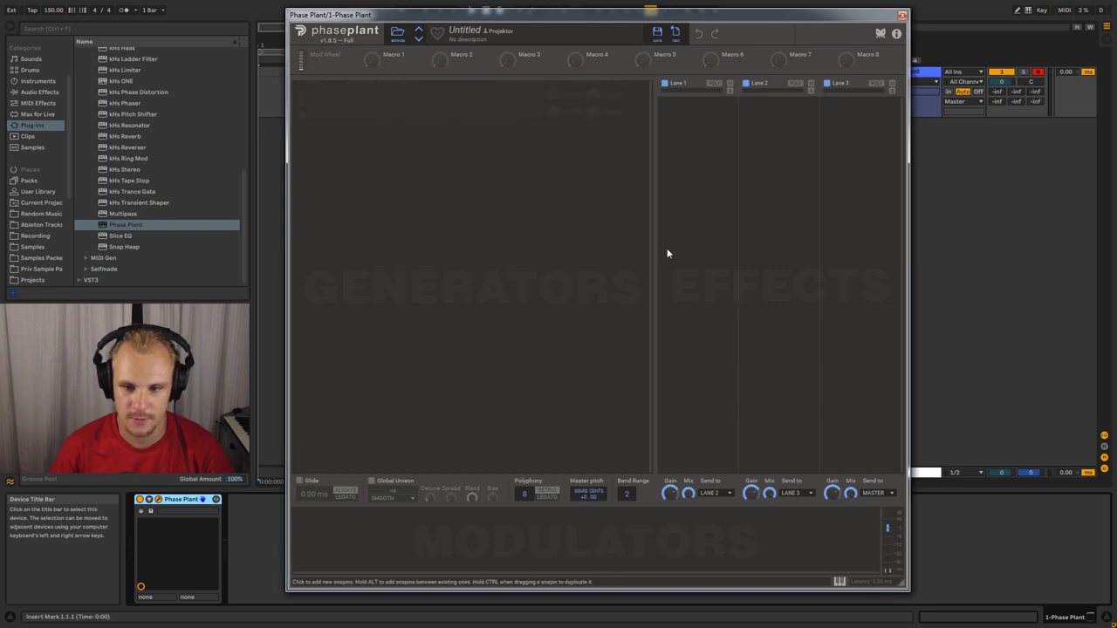
- Add the Multipass and Snap Heap plug-ins after Phase Plant on the track, closing each plug-in window
{"action": "left_click", "coordinate": [903, 15]}
{"action": "left_click_drag", "start_coordinate": [122, 213], "coordinate": [302, 581]}
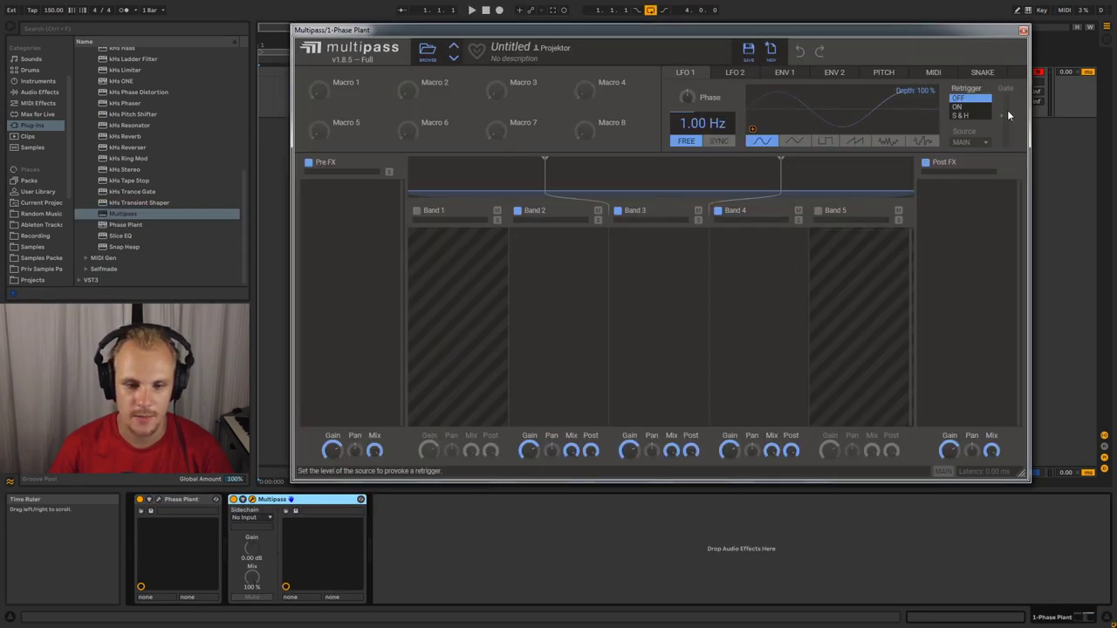
{"action": "left_click", "coordinate": [1024, 30]}
{"action": "left_click_drag", "start_coordinate": [122, 247], "coordinate": [419, 531]}
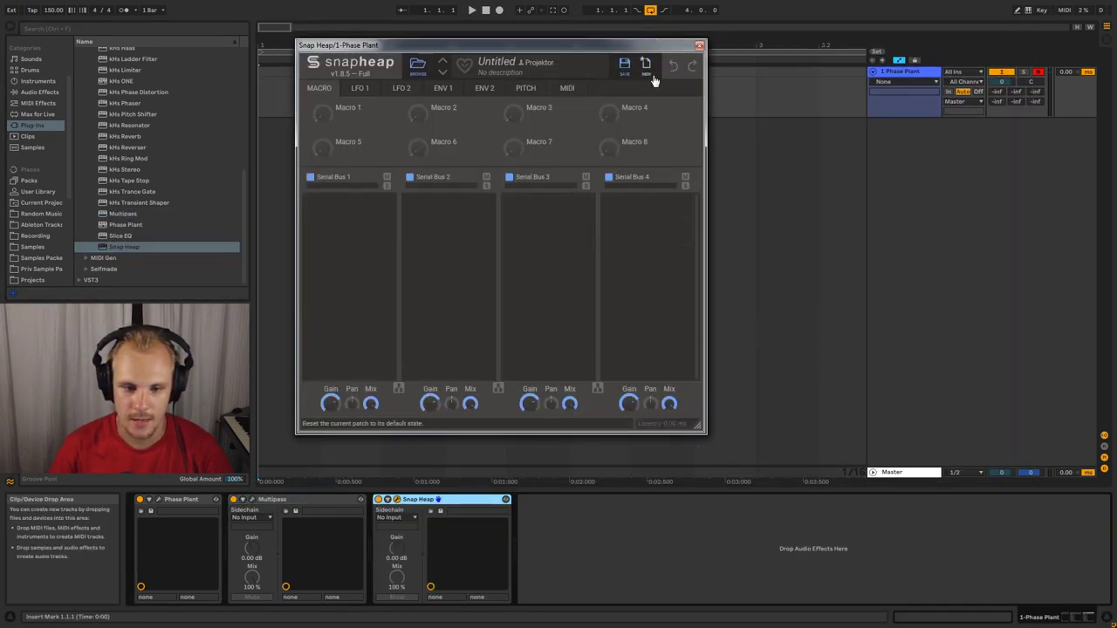
{"action": "left_click", "coordinate": [699, 45]}
{"action": "left_click", "coordinate": [332, 501]}
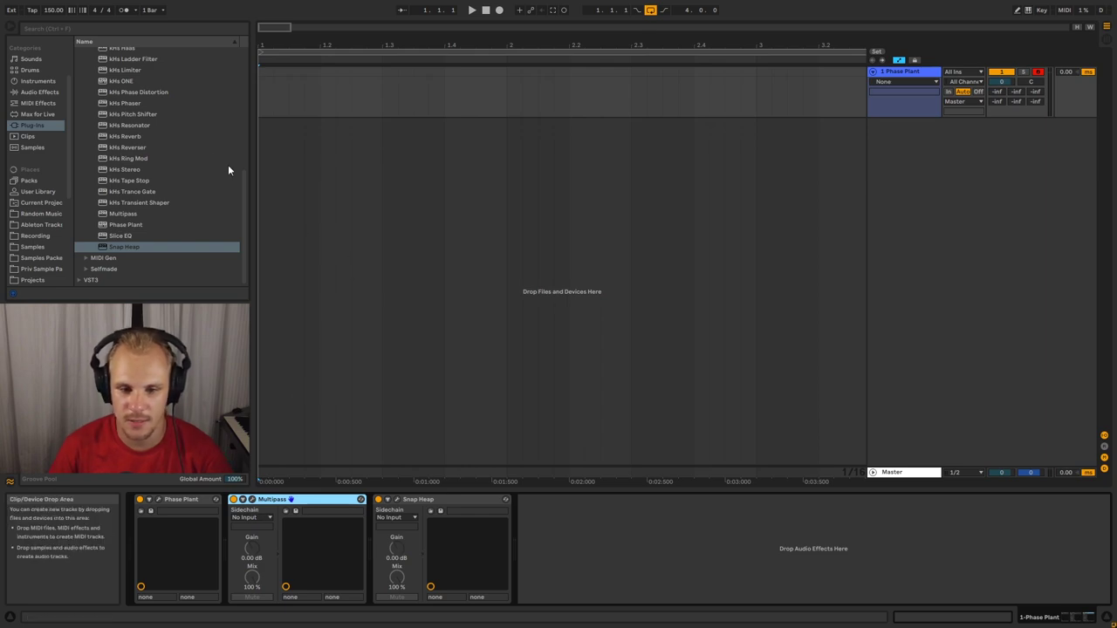
- Add the kHs Phase Distortion effect after Snap Heap, and show and hide its preset and description section
{"action": "left_click_drag", "start_coordinate": [133, 96], "coordinate": [631, 565]}
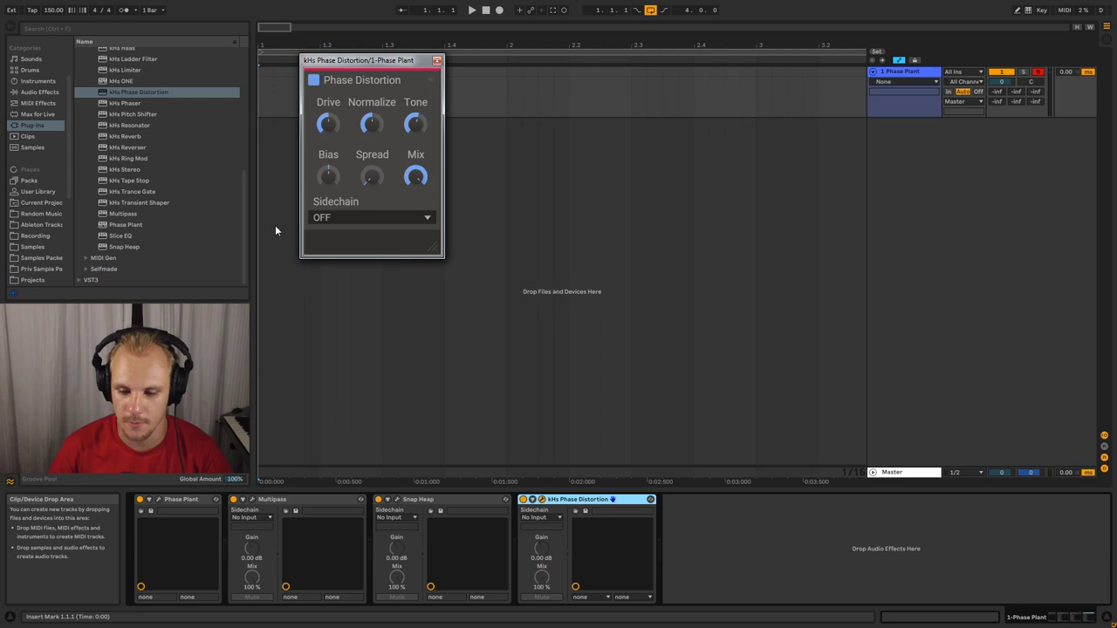
{"action": "left_click", "coordinate": [431, 82]}
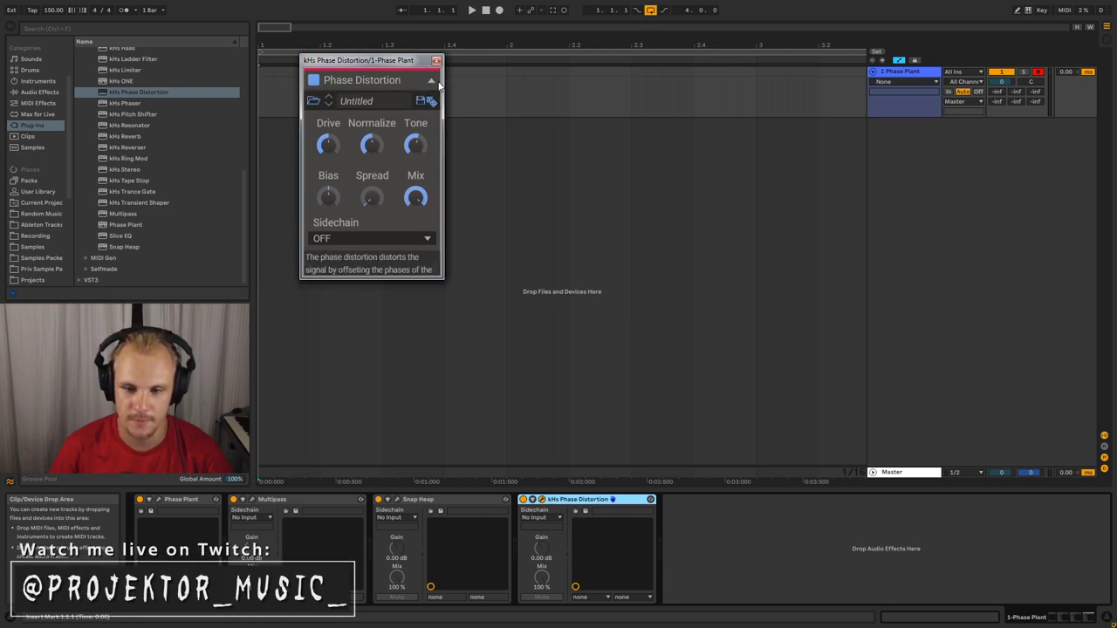
{"action": "left_click", "coordinate": [430, 83]}
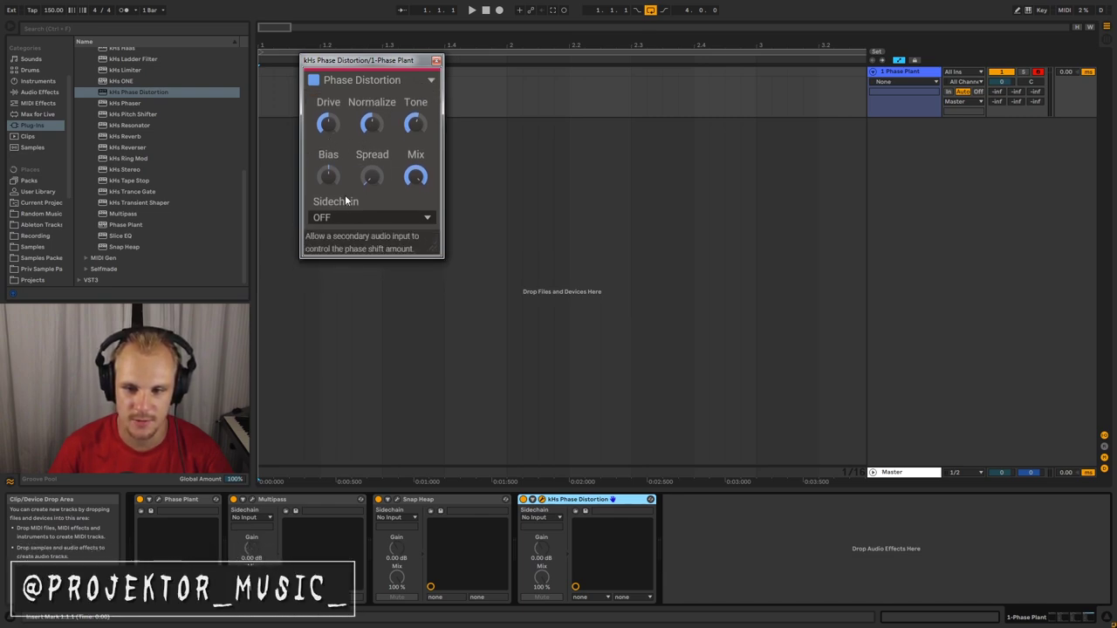
{"action": "left_click", "coordinate": [327, 126]}
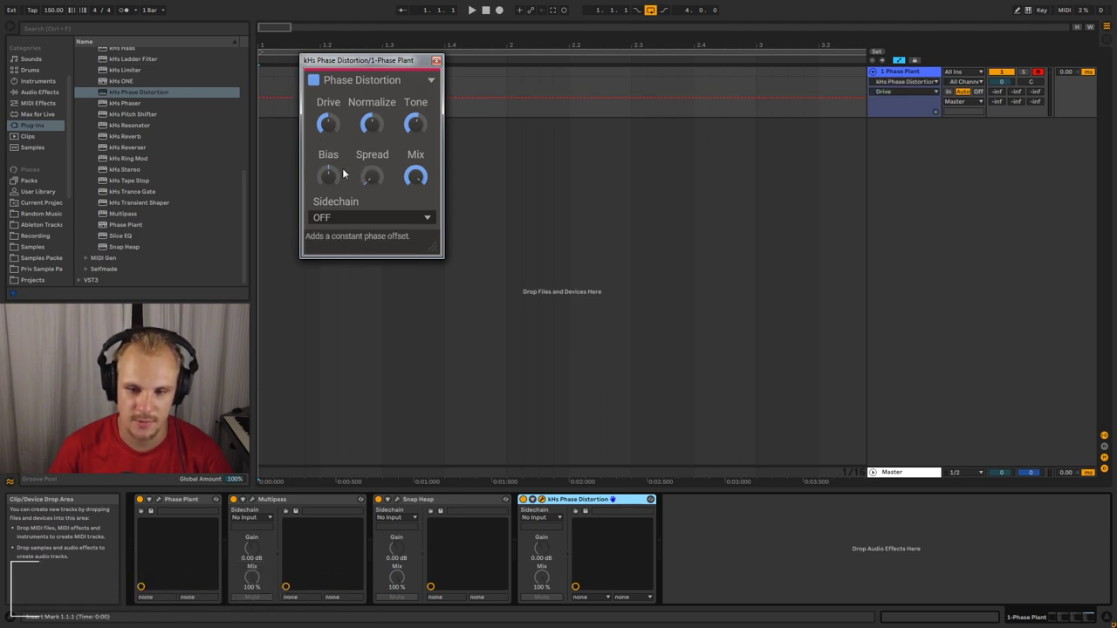
- Delete the kHs Phase Distortion device from the track's device chain
{"action": "left_click", "coordinate": [714, 525]}
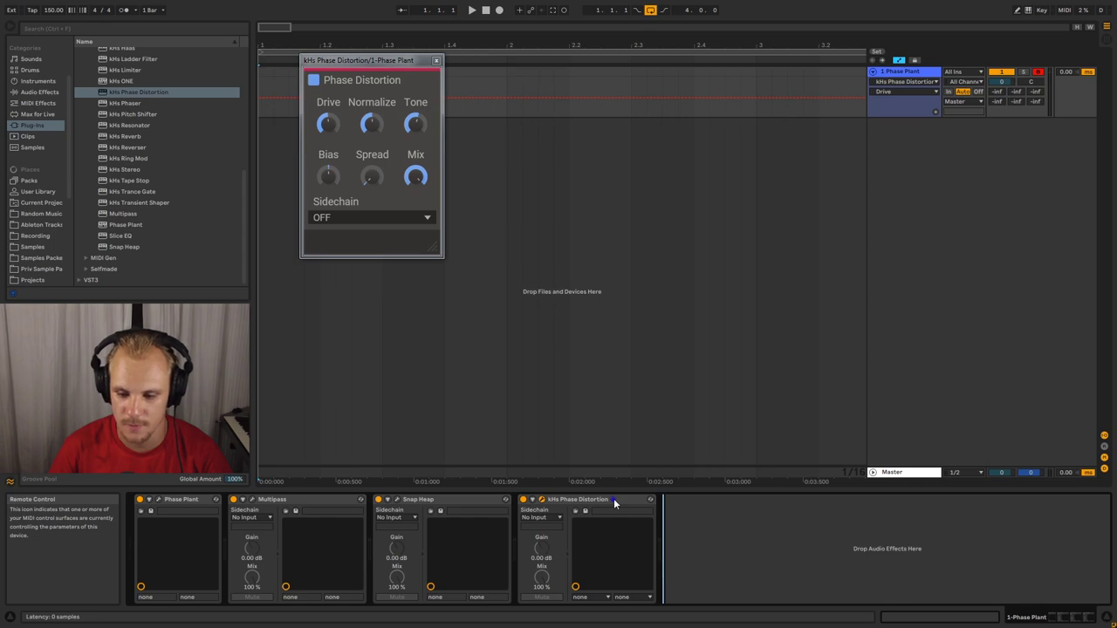
{"action": "left_click", "coordinate": [615, 501]}
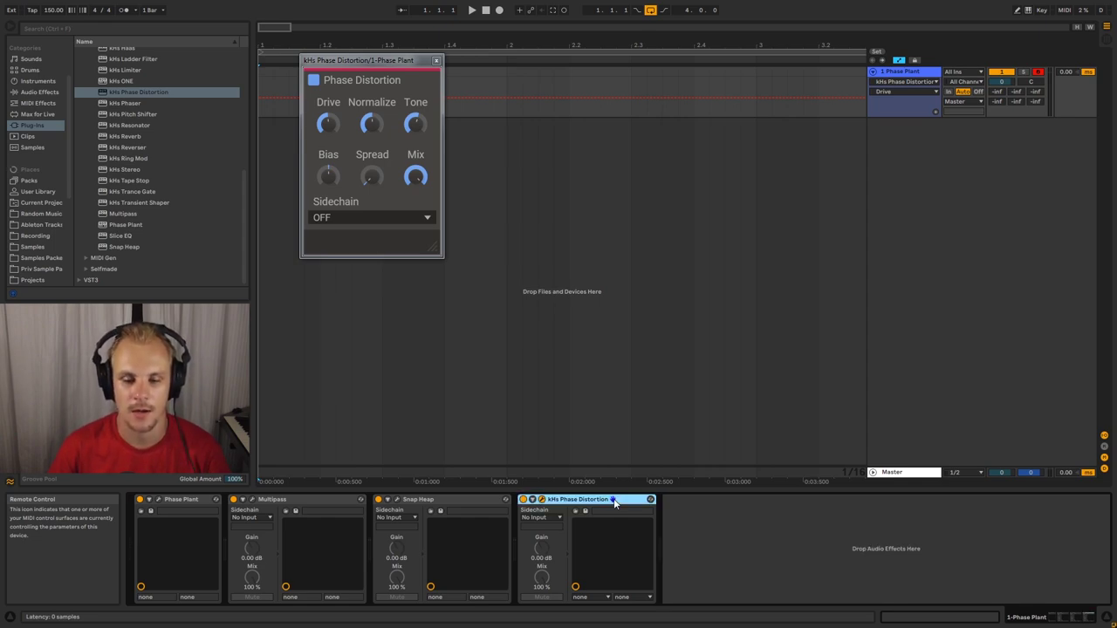
{"action": "key", "text": "Delete"}
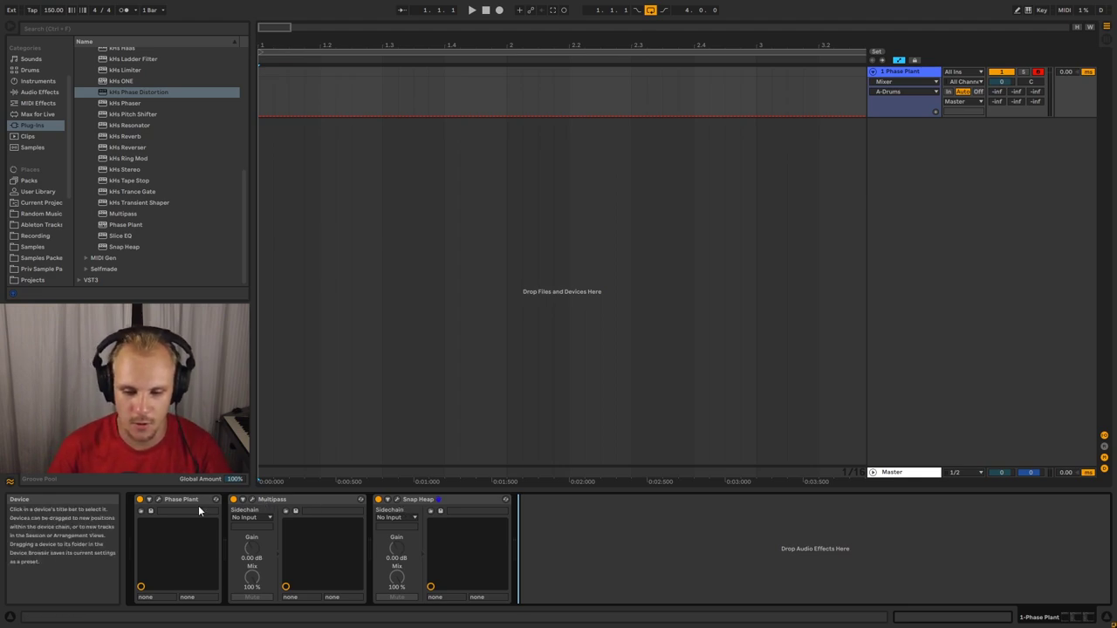
- Open the Snap Heap plug-in window to view its empty serial buses, and close it again
{"action": "left_click", "coordinate": [422, 501]}
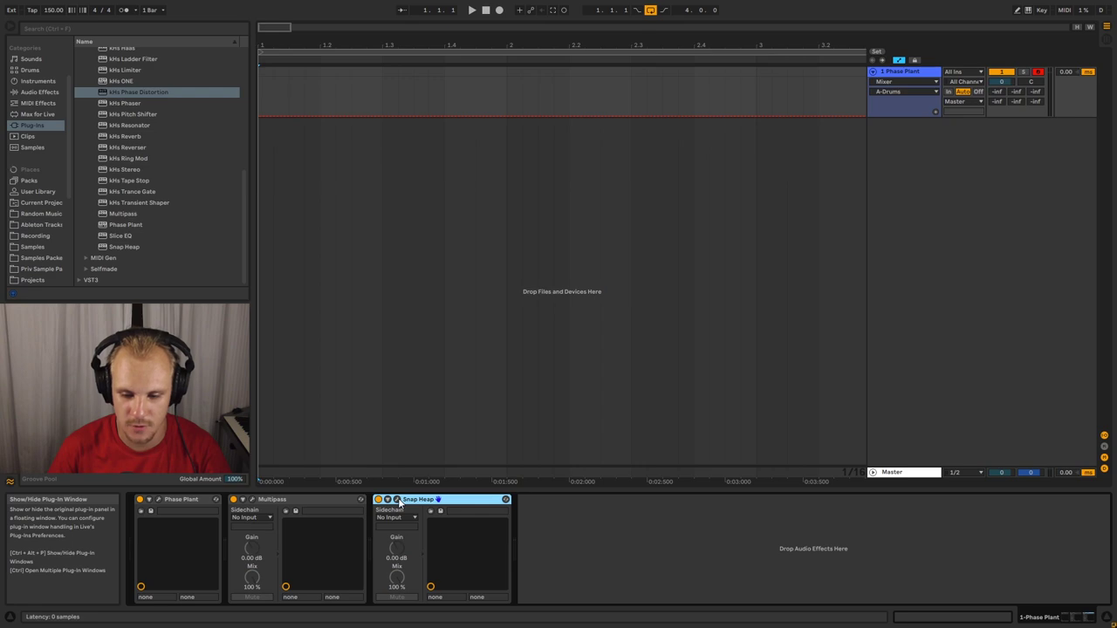
{"action": "left_click", "coordinate": [398, 500]}
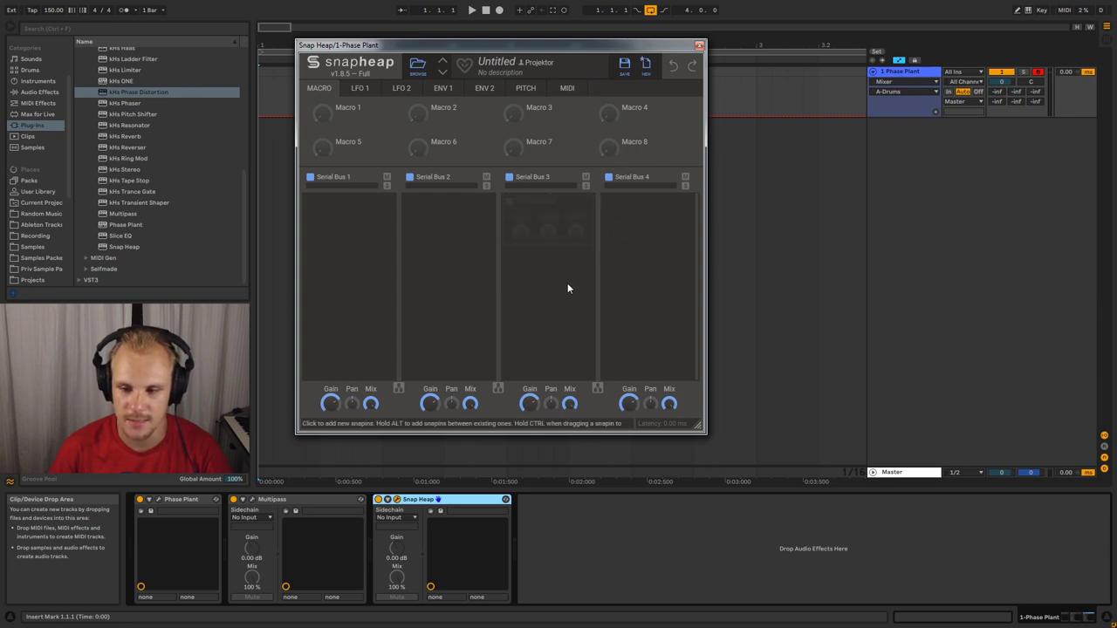
{"action": "left_click", "coordinate": [700, 46]}
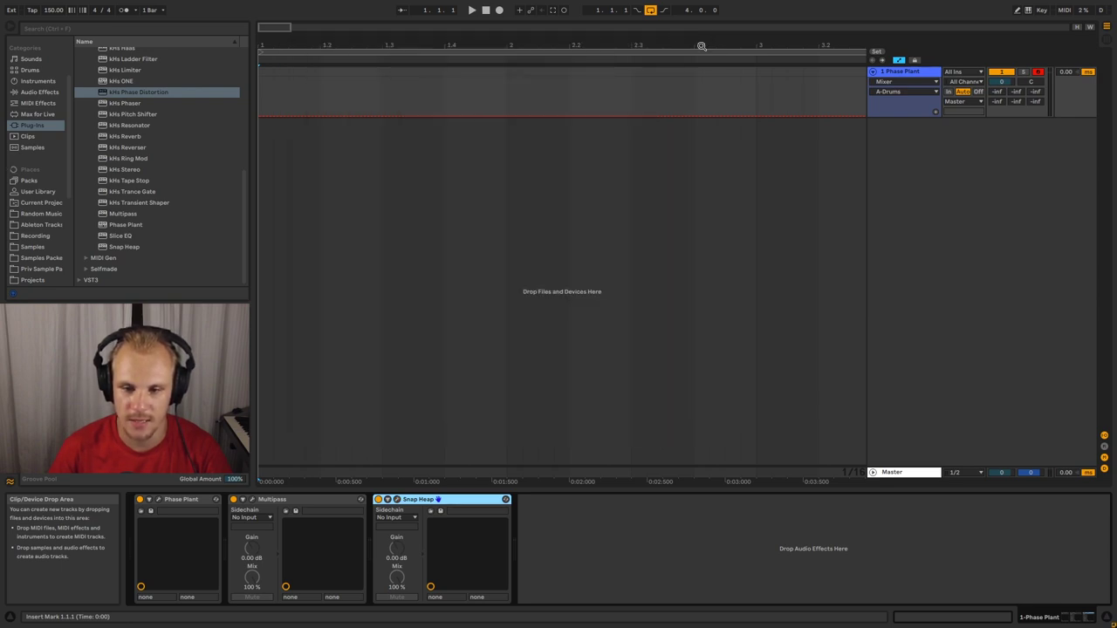
- Add an Audio Effect Rack after Snap Heap and unfold it to show its chain list
{"action": "left_click", "coordinate": [39, 92]}
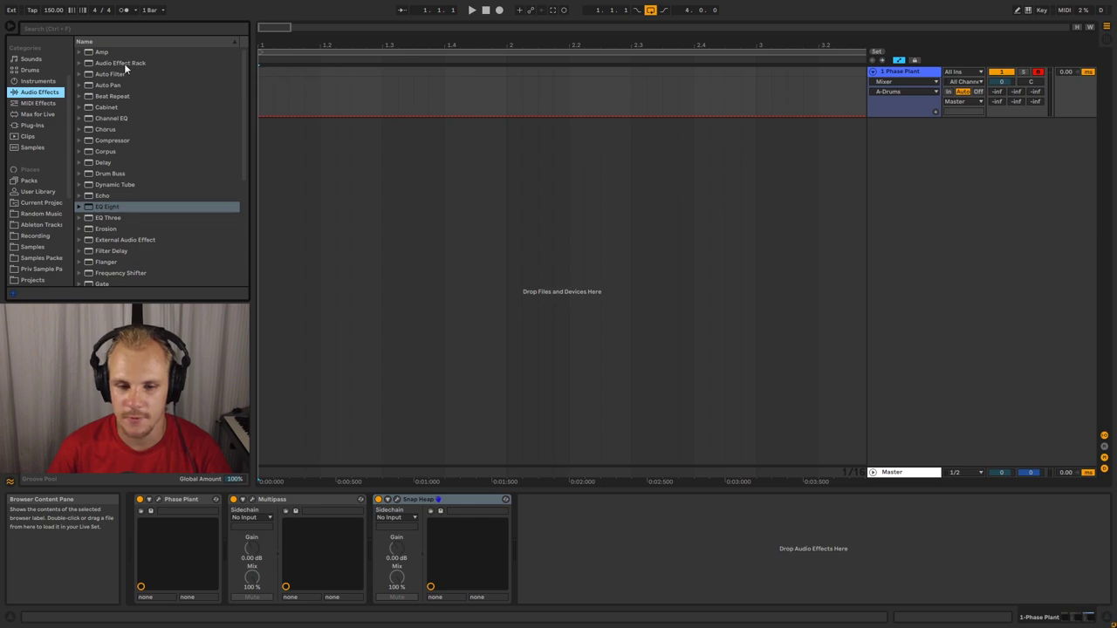
{"action": "left_click_drag", "start_coordinate": [124, 63], "coordinate": [585, 534]}
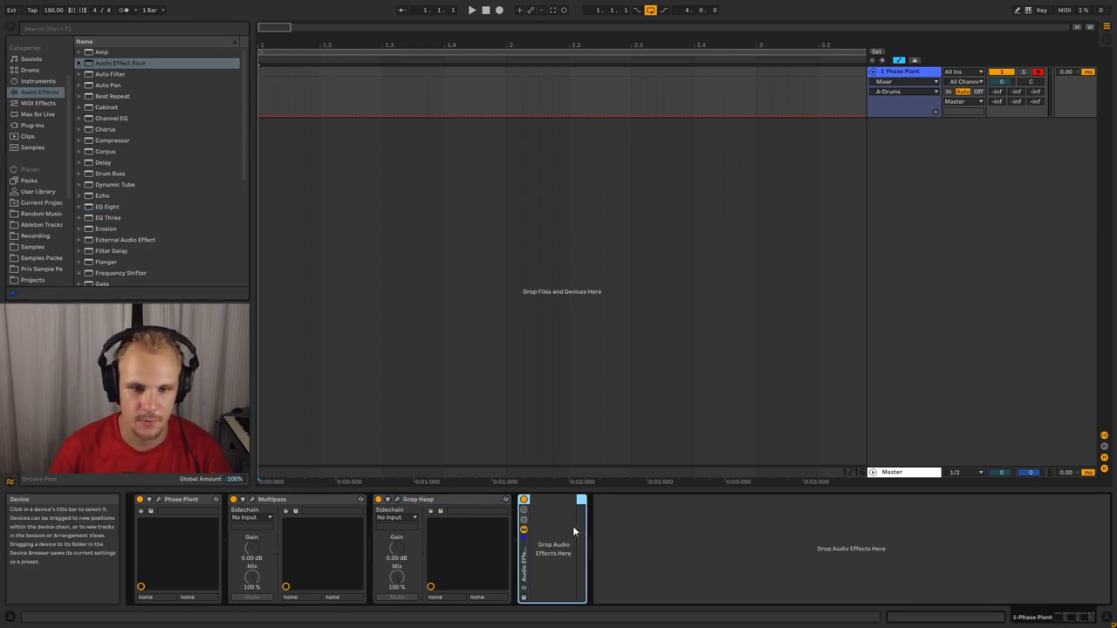
{"action": "double_click", "coordinate": [525, 546]}
{"action": "left_click", "coordinate": [835, 565]}
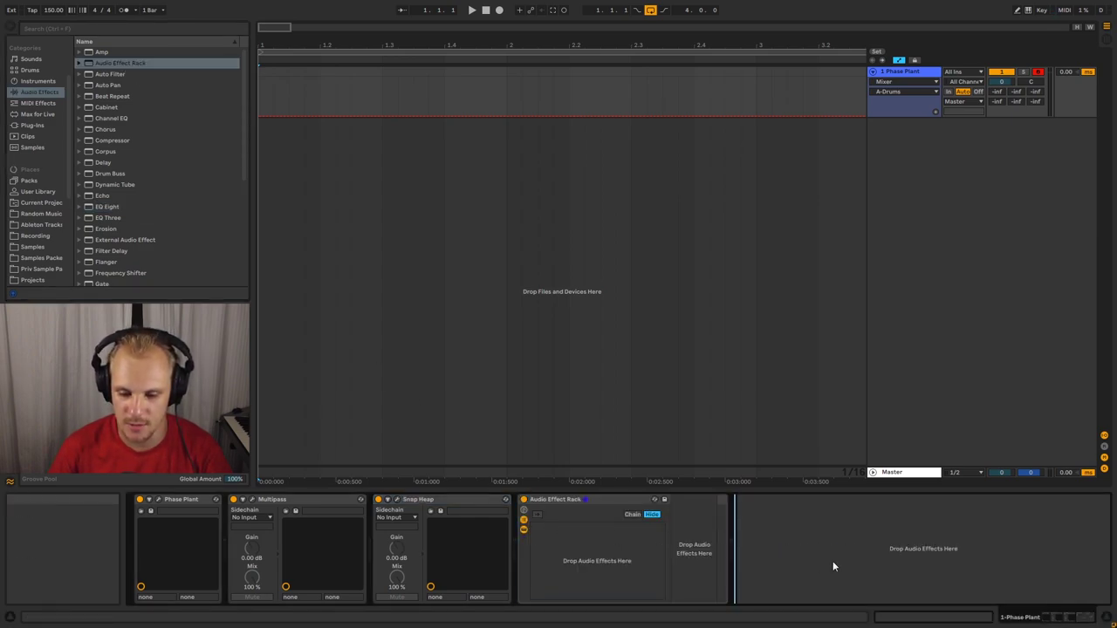
- Load Drum Buss followed by Dynamic Tube into the Audio Effect Rack as its first chain
{"action": "left_click_drag", "start_coordinate": [107, 173], "coordinate": [710, 551]}
{"action": "left_click", "coordinate": [119, 186]}
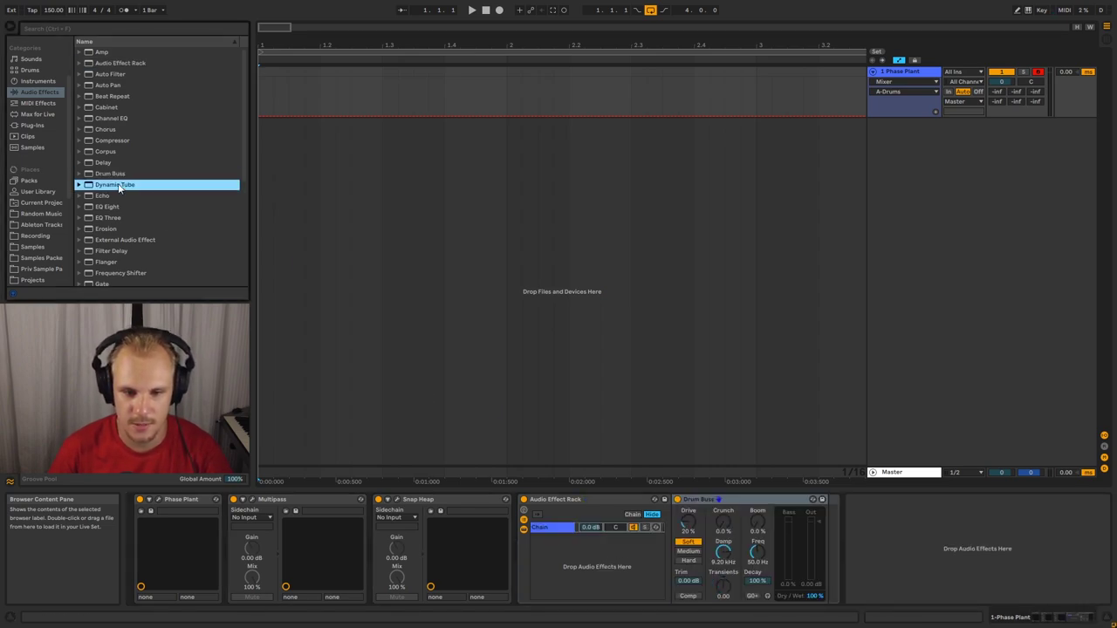
{"action": "left_click_drag", "start_coordinate": [119, 186], "coordinate": [811, 543]}
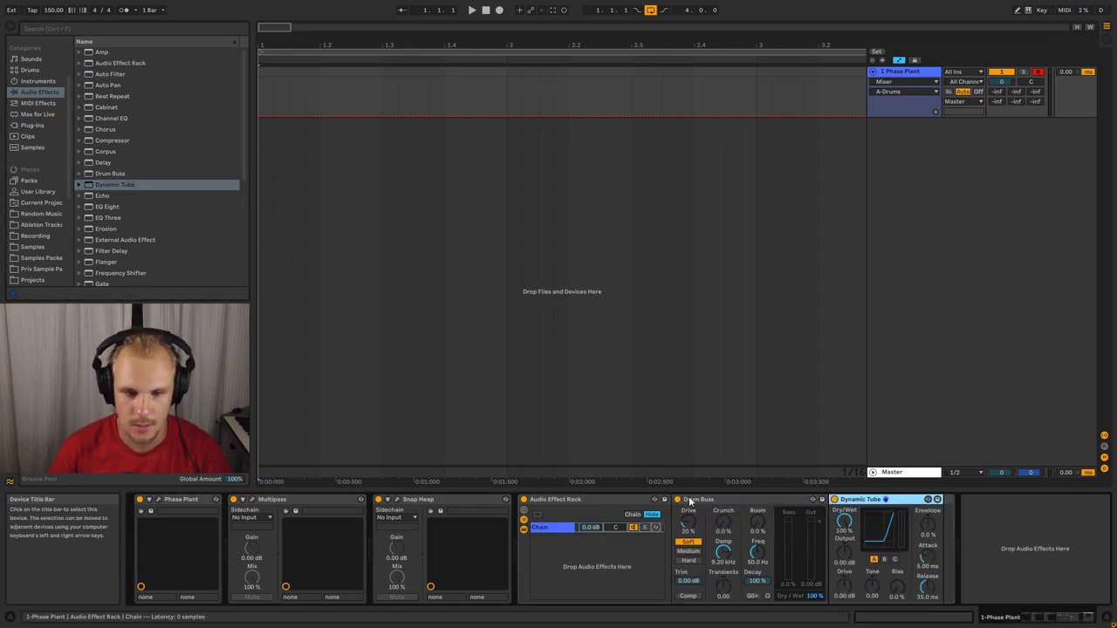
- Examine the signal flow of the rack's chain through Drum Buss into Dynamic Tube
{"action": "left_click", "coordinate": [554, 529]}
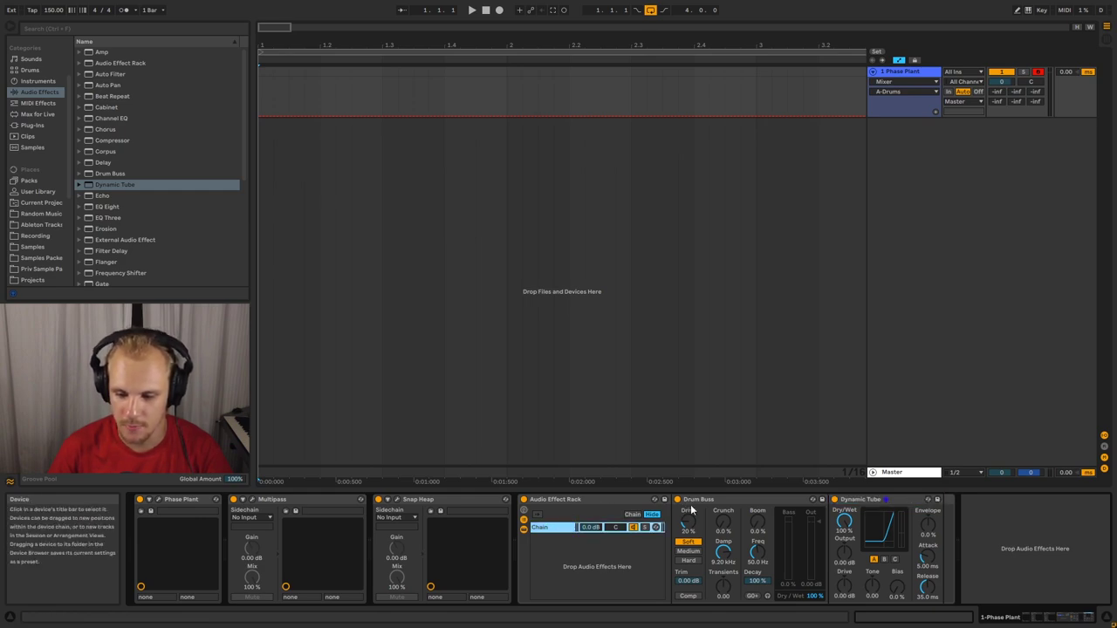
{"action": "left_click", "coordinate": [697, 502]}
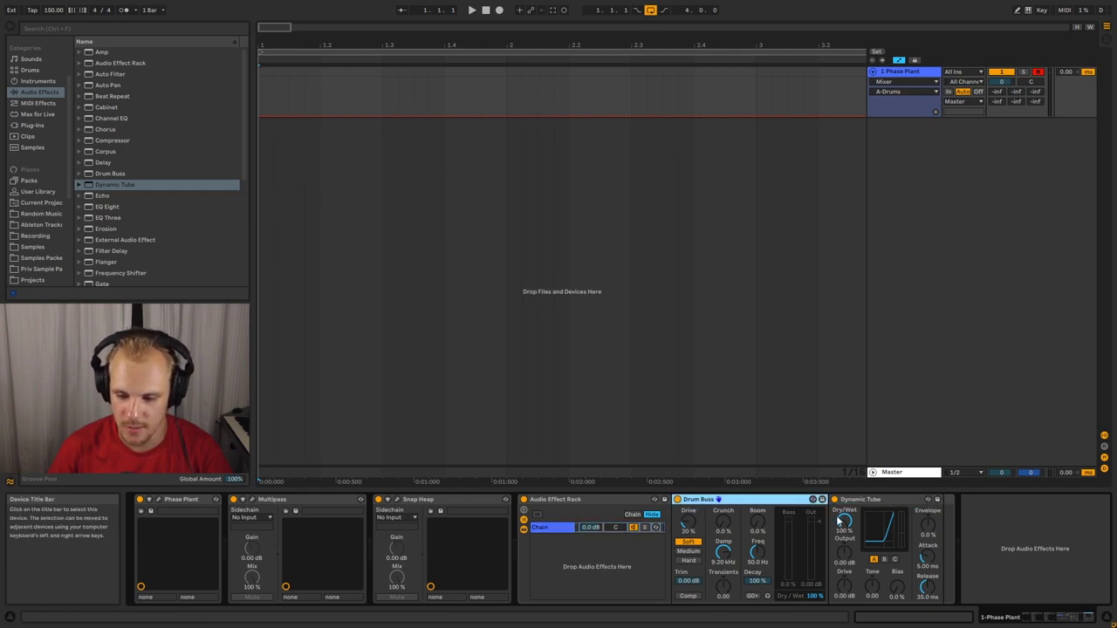
{"action": "left_click", "coordinate": [864, 502]}
{"action": "left_click_drag", "start_coordinate": [863, 506], "coordinate": [991, 530]}
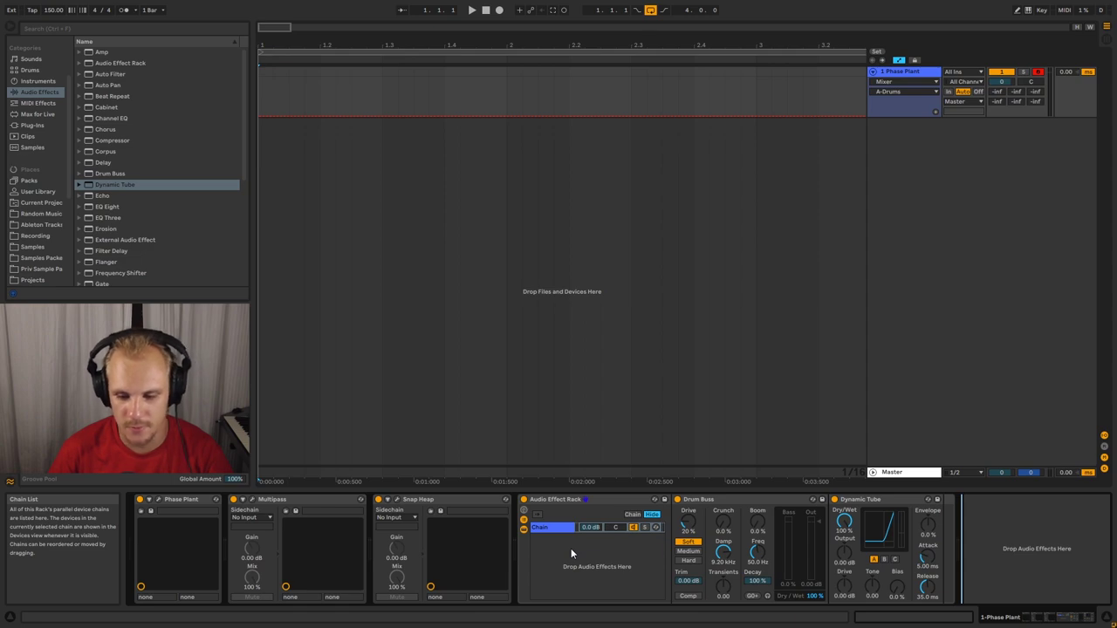
{"action": "left_click", "coordinate": [705, 502]}
{"action": "key", "text": "Right"}
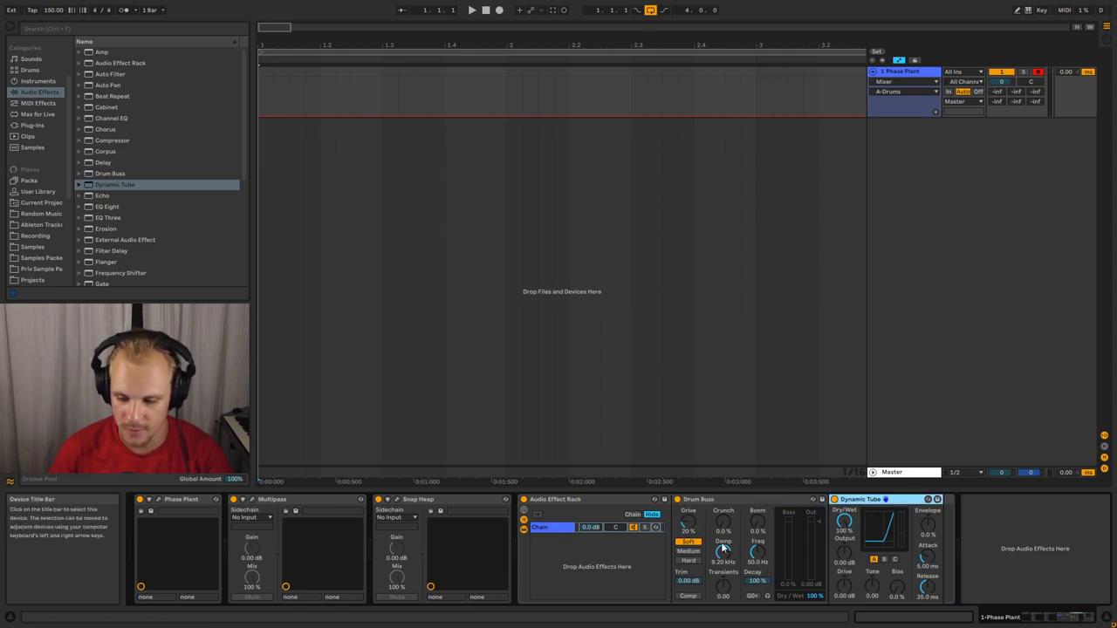
{"action": "left_click", "coordinate": [571, 550]}
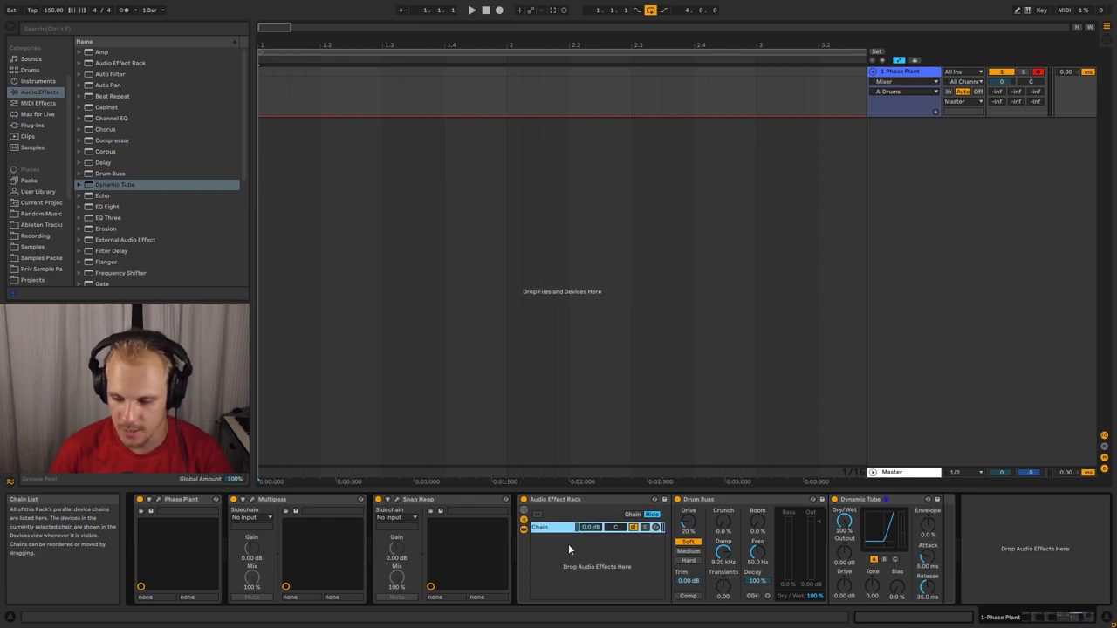
{"action": "left_click", "coordinate": [755, 502]}
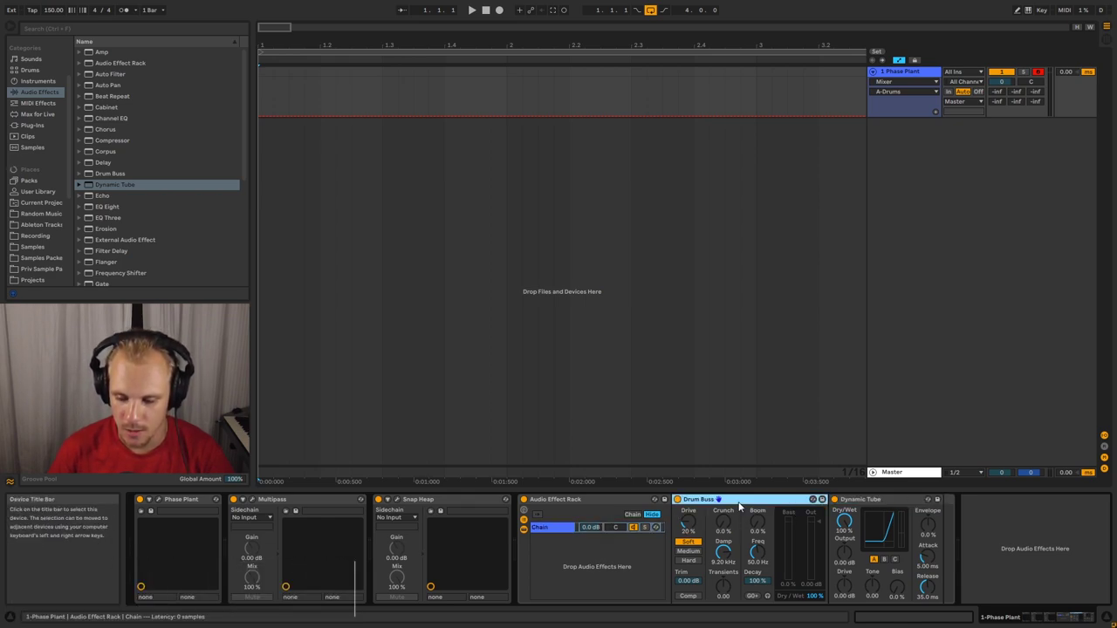
{"action": "left_click", "coordinate": [862, 501]}
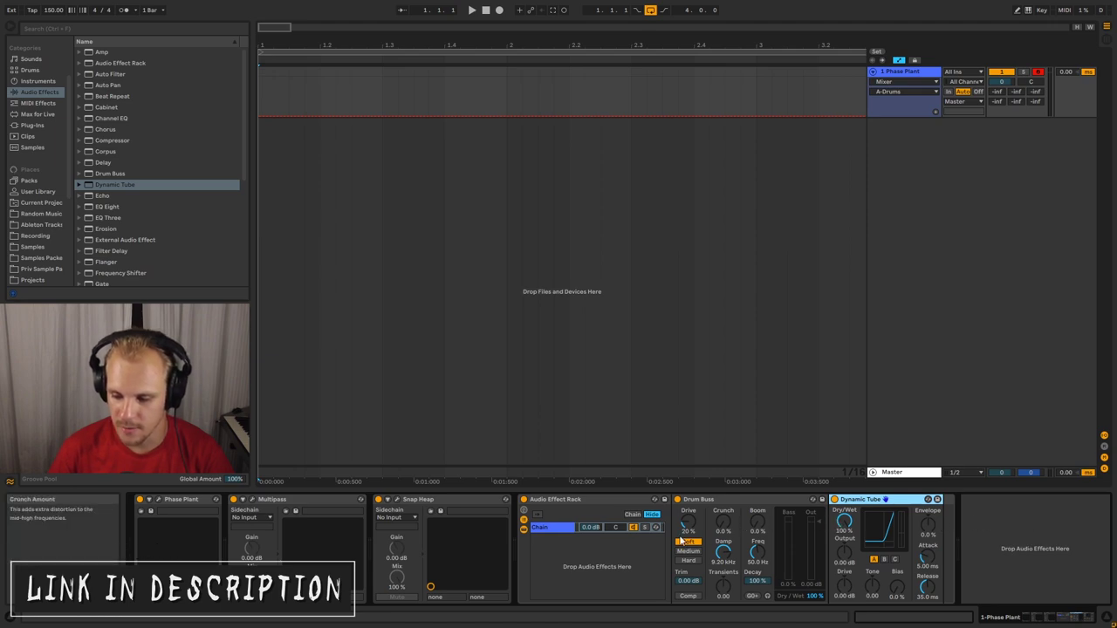
- Create a second chain in the Audio Effect Rack and load Drum Buss followed by Saturator into it
{"action": "key", "text": "ctrl+t"}
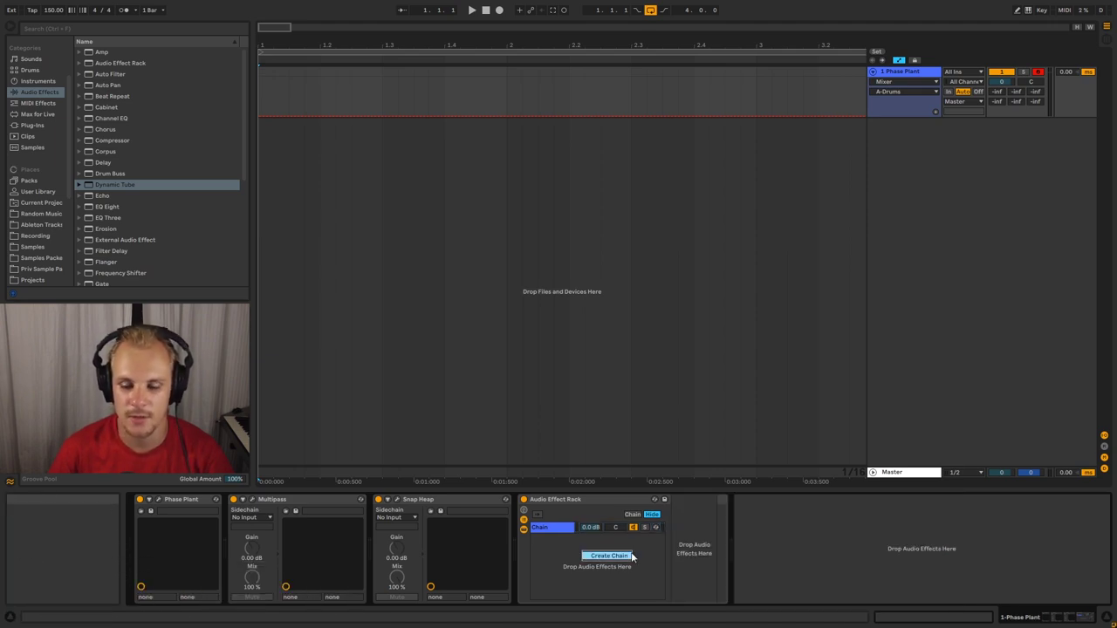
{"action": "left_click", "coordinate": [827, 556]}
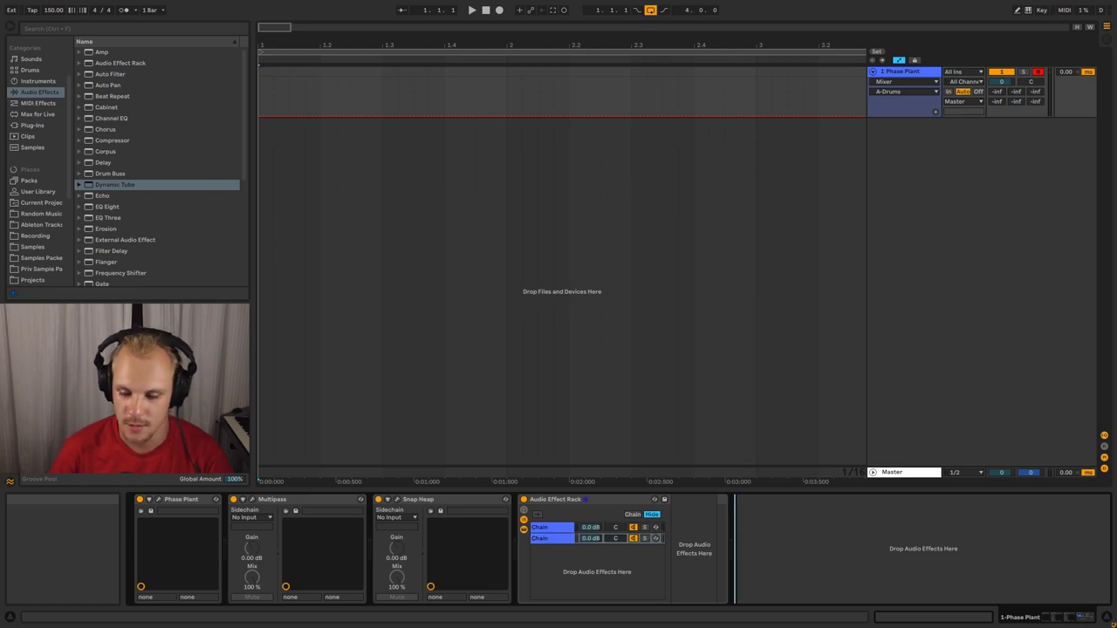
{"action": "left_click_drag", "start_coordinate": [111, 177], "coordinate": [699, 559]}
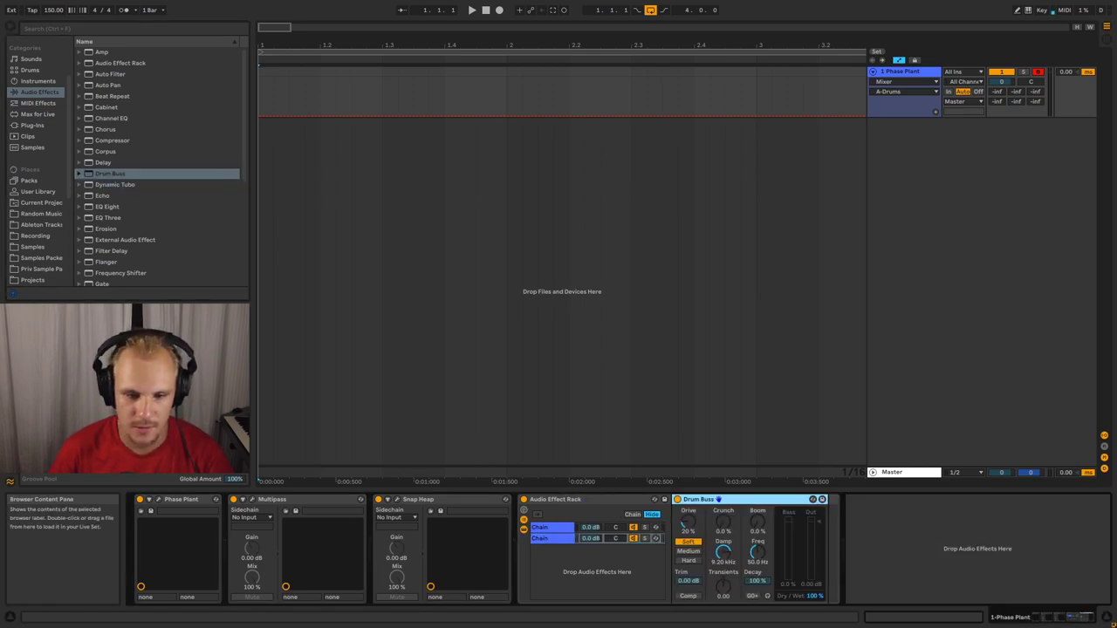
{"action": "scroll", "coordinate": [146, 250], "scroll_direction": "down", "scroll_amount": 5}
{"action": "left_click", "coordinate": [112, 265]}
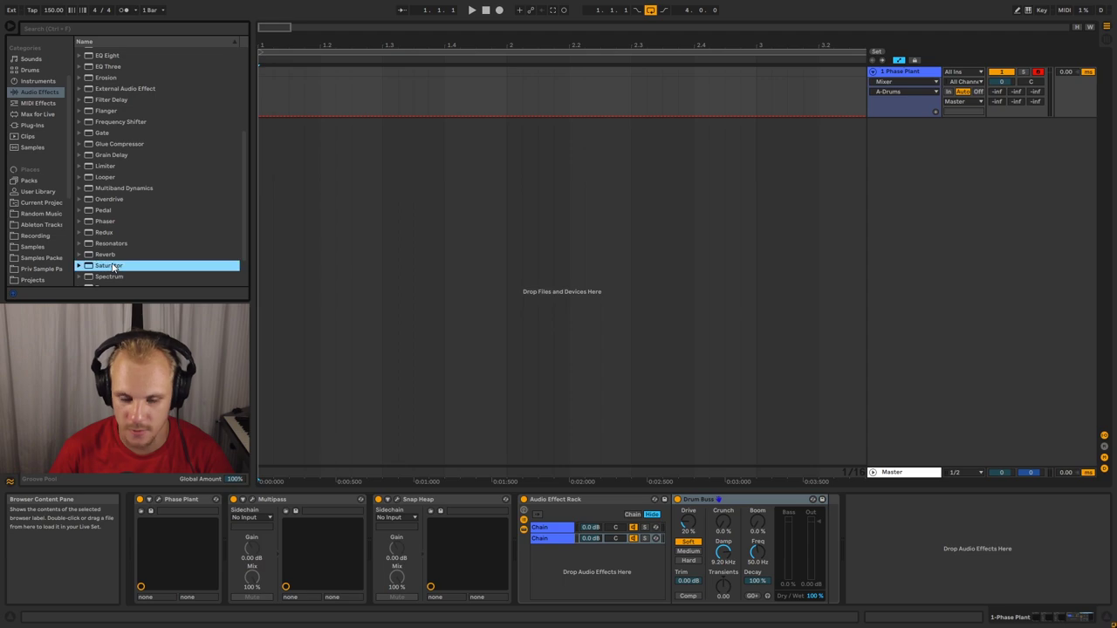
{"action": "left_click_drag", "start_coordinate": [112, 265], "coordinate": [808, 537]}
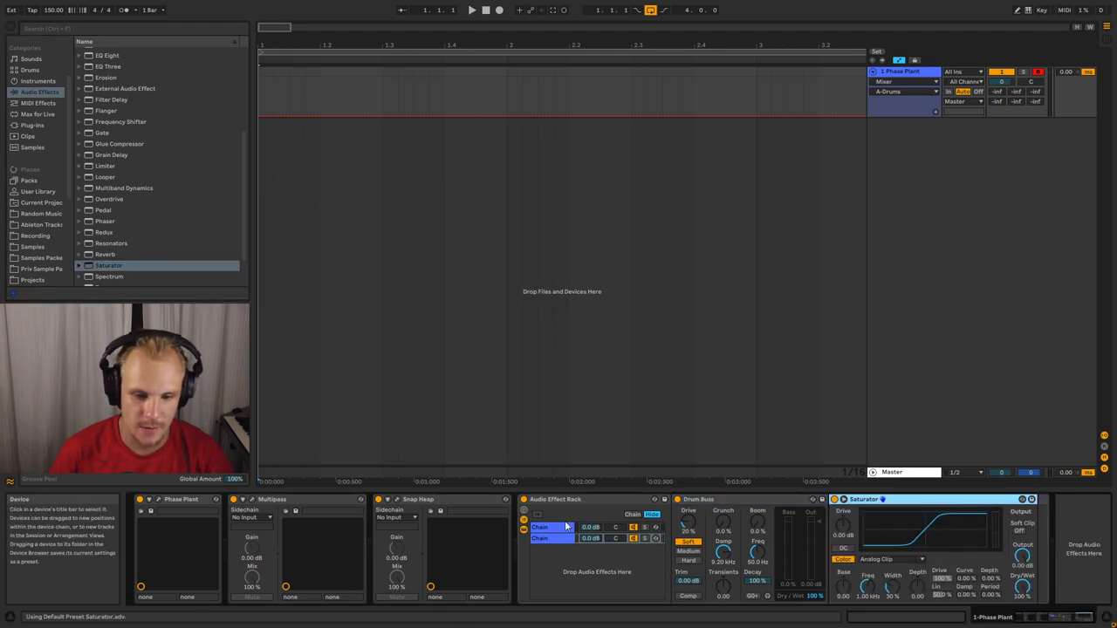
- Compare the devices in the rack's two parallel chains and delete the Audio Effect Rack
{"action": "left_click", "coordinate": [558, 538]}
{"action": "left_click", "coordinate": [555, 527]}
{"action": "left_click", "coordinate": [552, 538]}
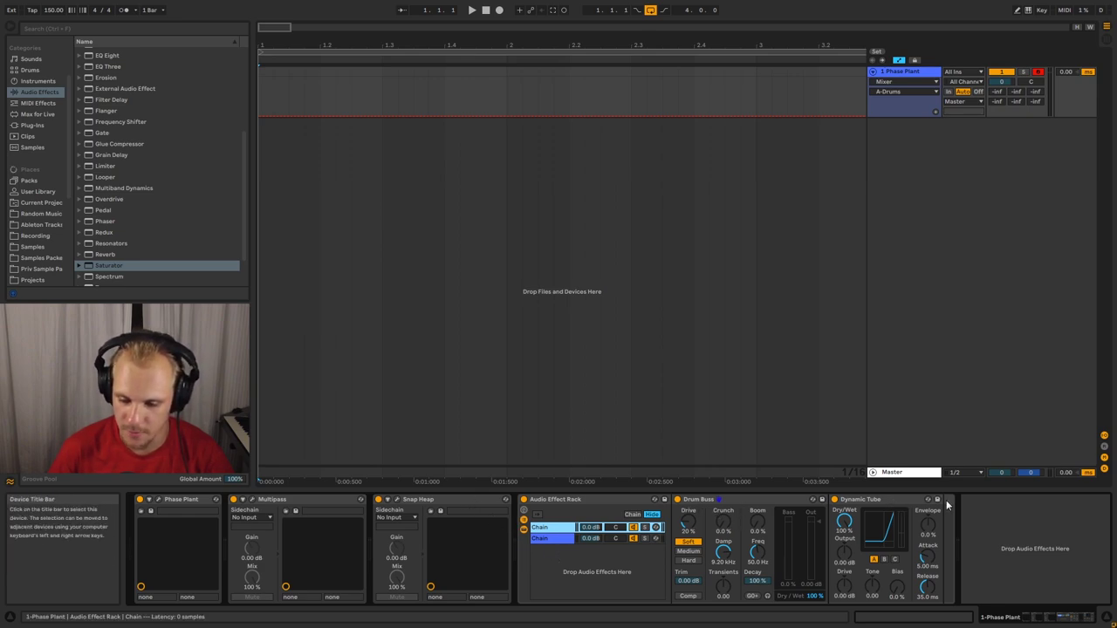
{"action": "left_click", "coordinate": [559, 539]}
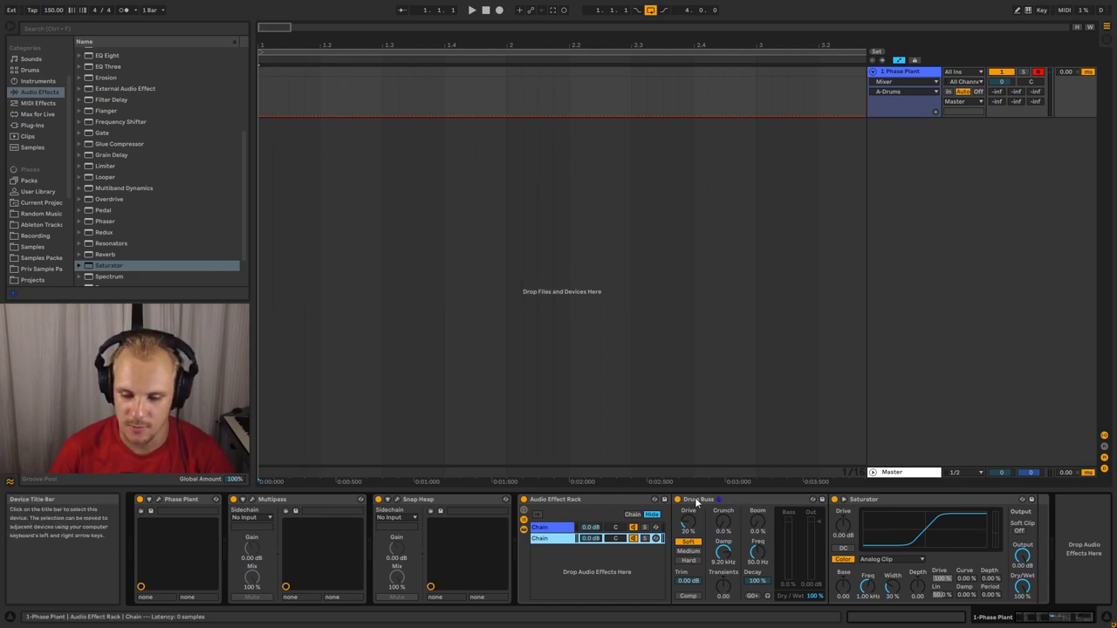
{"action": "left_click", "coordinate": [564, 500]}
{"action": "key", "text": "Delete"}
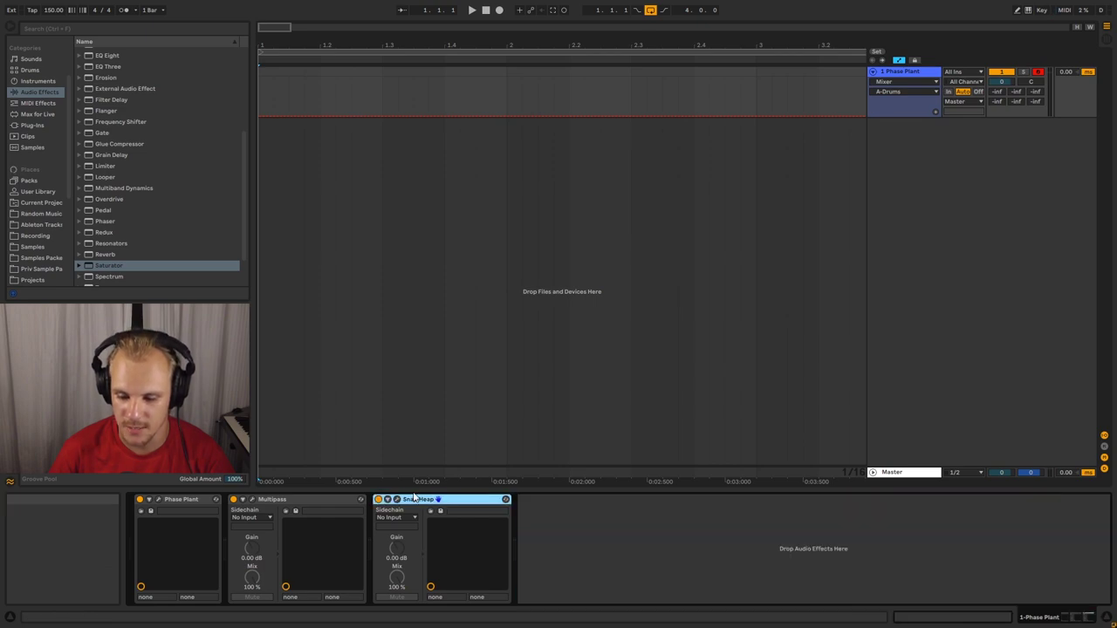
- Open the Snap Heap plug-in window
{"action": "left_click", "coordinate": [398, 499]}
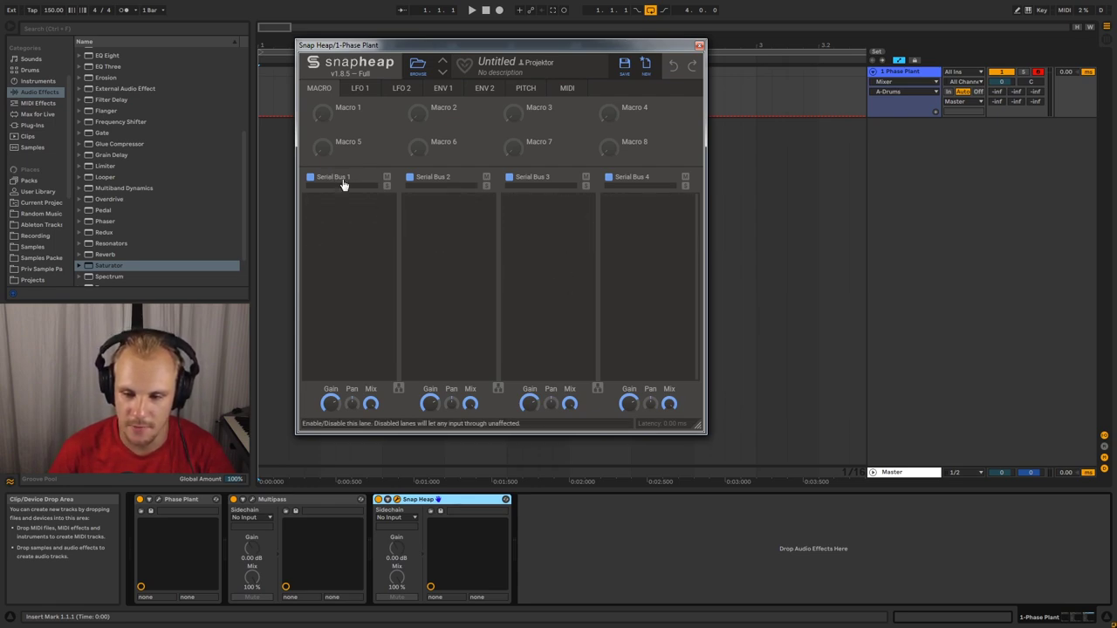
{"action": "mouse_move", "coordinate": [345, 162]}
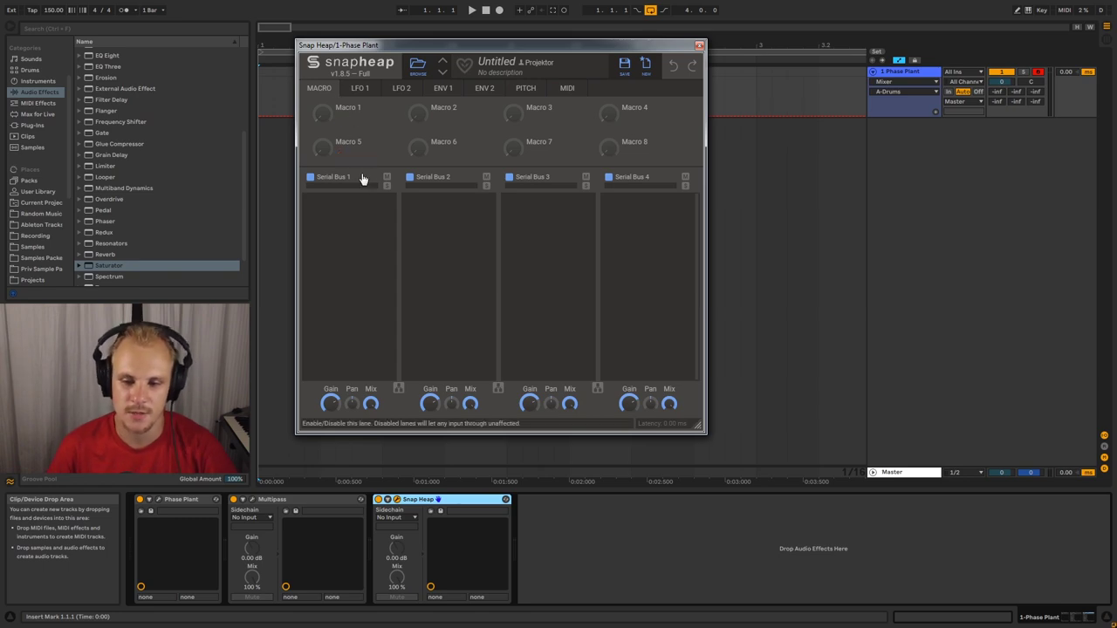
- Load 3-Band EQ, Filter, Formant Filter and Pitch Shifter into Serial Buses 1 to 4, and make the middle two buses parallel
{"action": "left_click", "coordinate": [352, 210]}
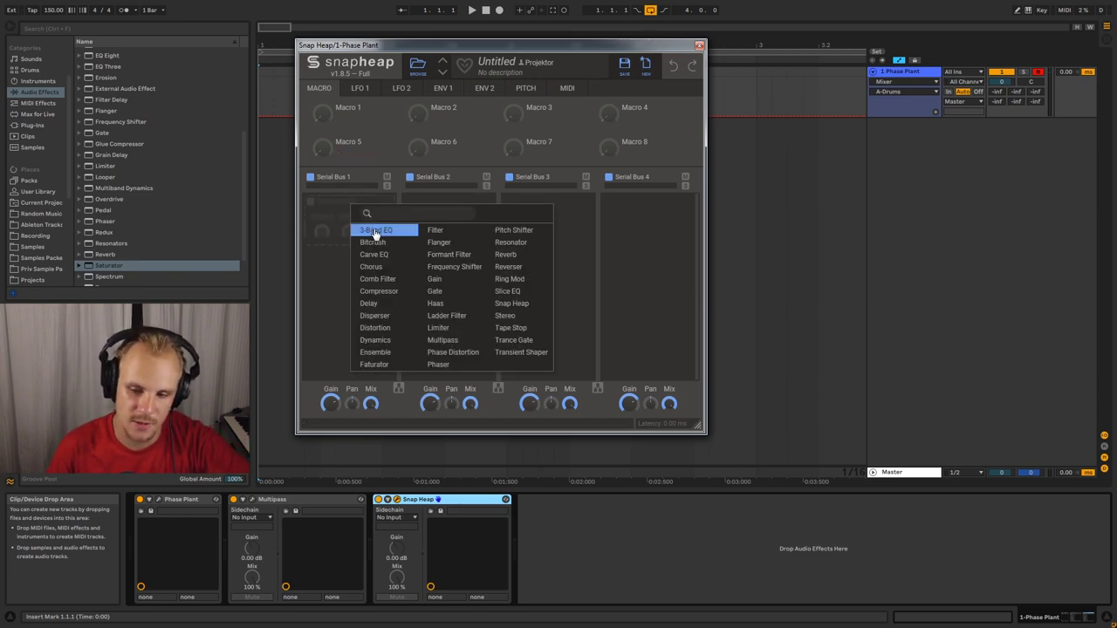
{"action": "left_click", "coordinate": [376, 231]}
{"action": "left_click", "coordinate": [441, 209]}
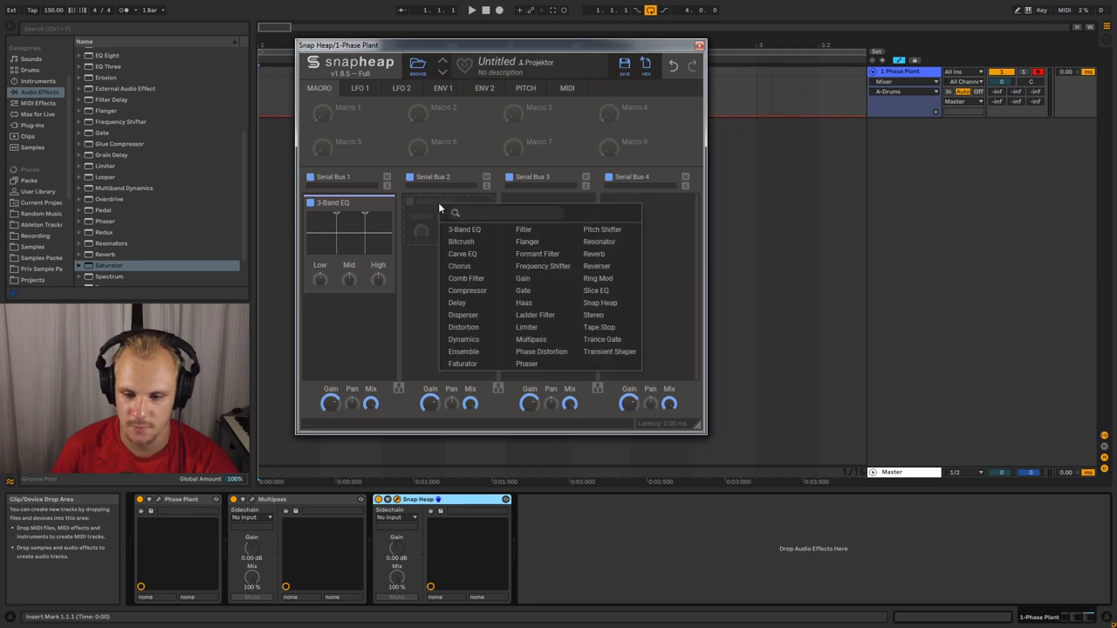
{"action": "left_click", "coordinate": [524, 230]}
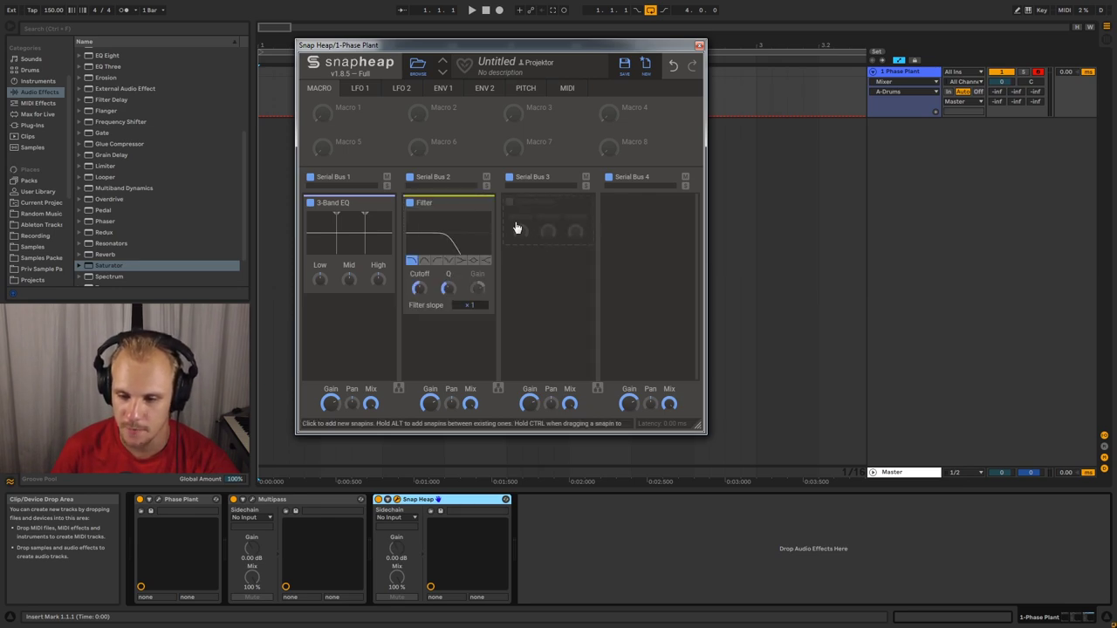
{"action": "left_click", "coordinate": [541, 210]}
{"action": "left_click", "coordinate": [595, 257]}
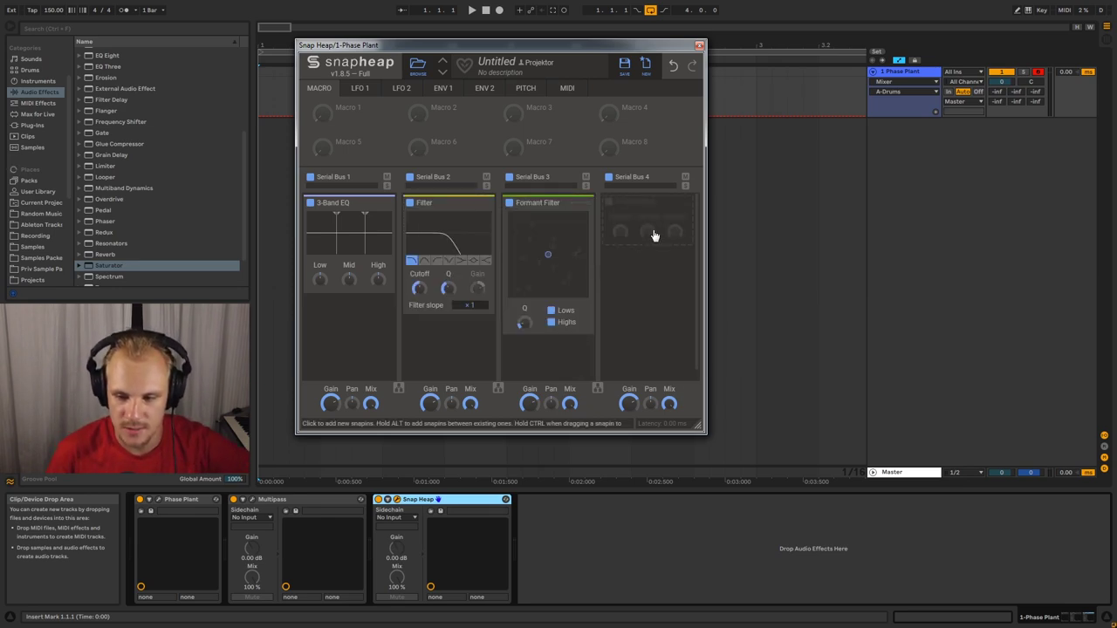
{"action": "left_click", "coordinate": [663, 219]}
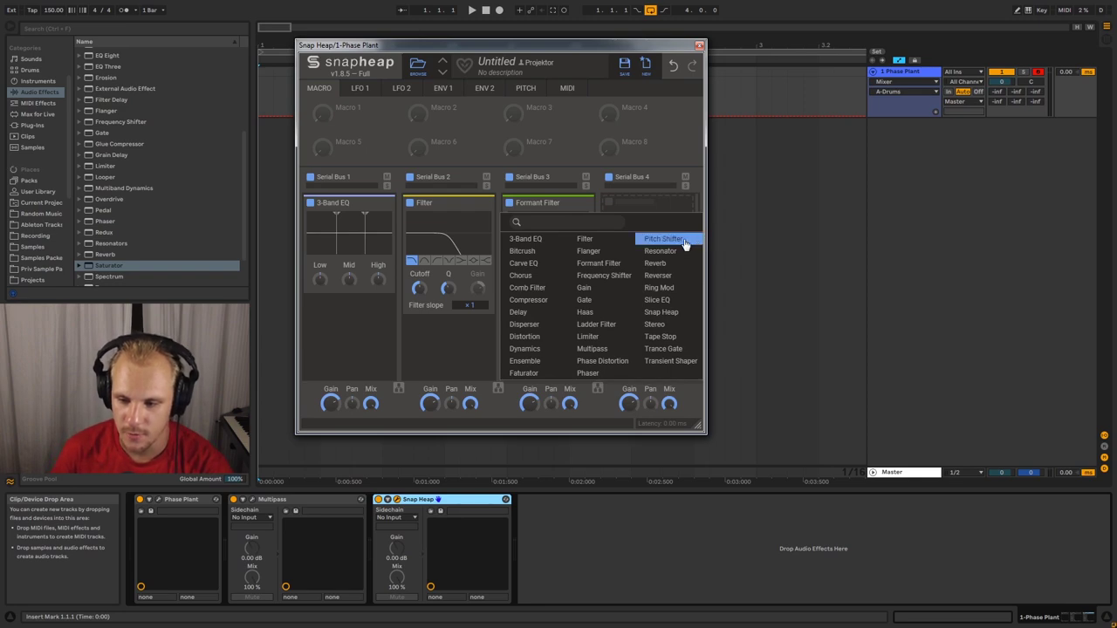
{"action": "left_click", "coordinate": [684, 241]}
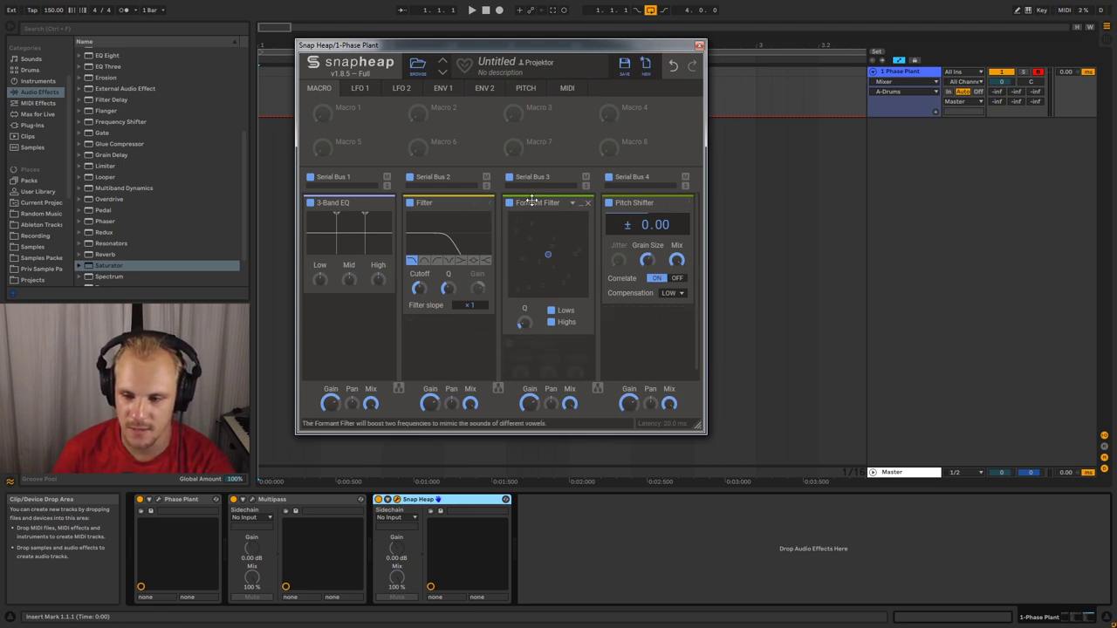
{"action": "left_click", "coordinate": [500, 389]}
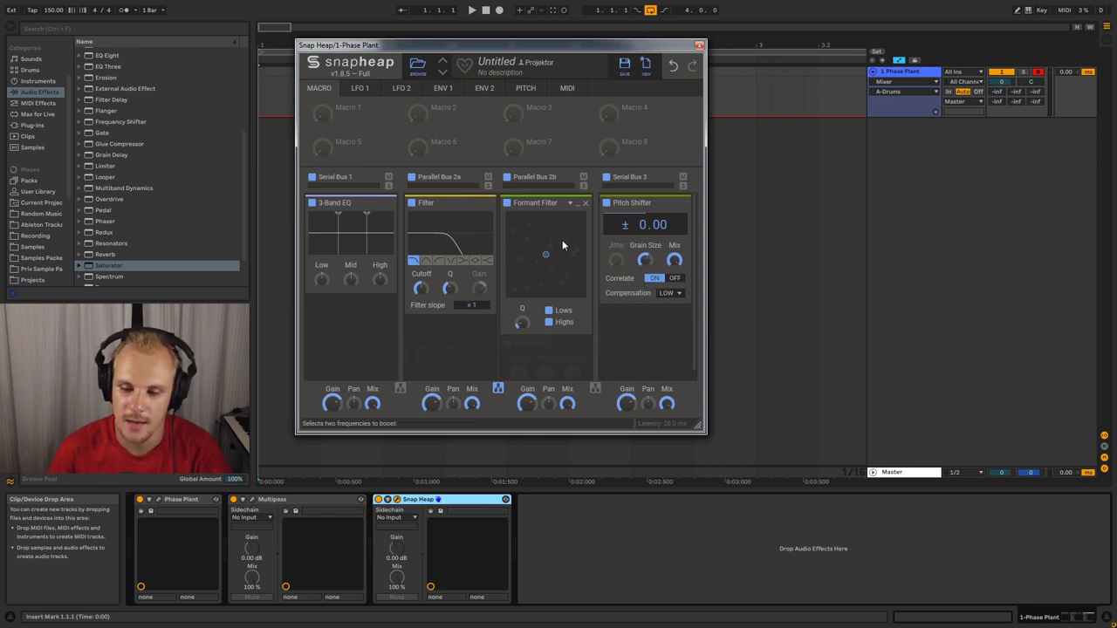
- Remove the snapins from all four buses and return the two parallel buses to serial routing
{"action": "left_click", "coordinate": [490, 204]}
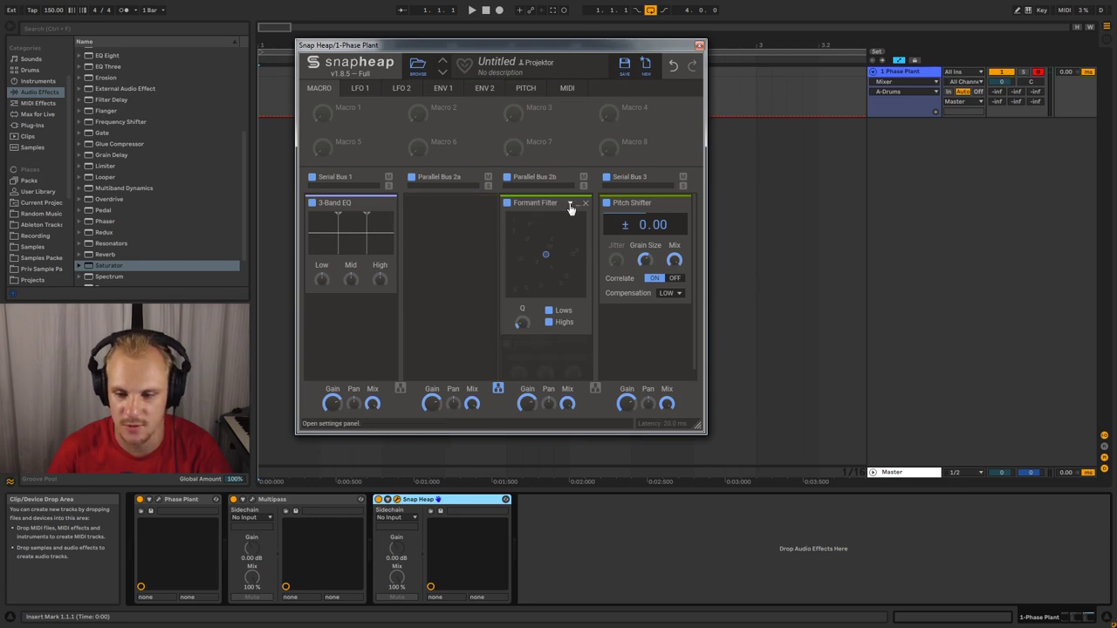
{"action": "left_click", "coordinate": [585, 204]}
{"action": "left_click", "coordinate": [390, 204]}
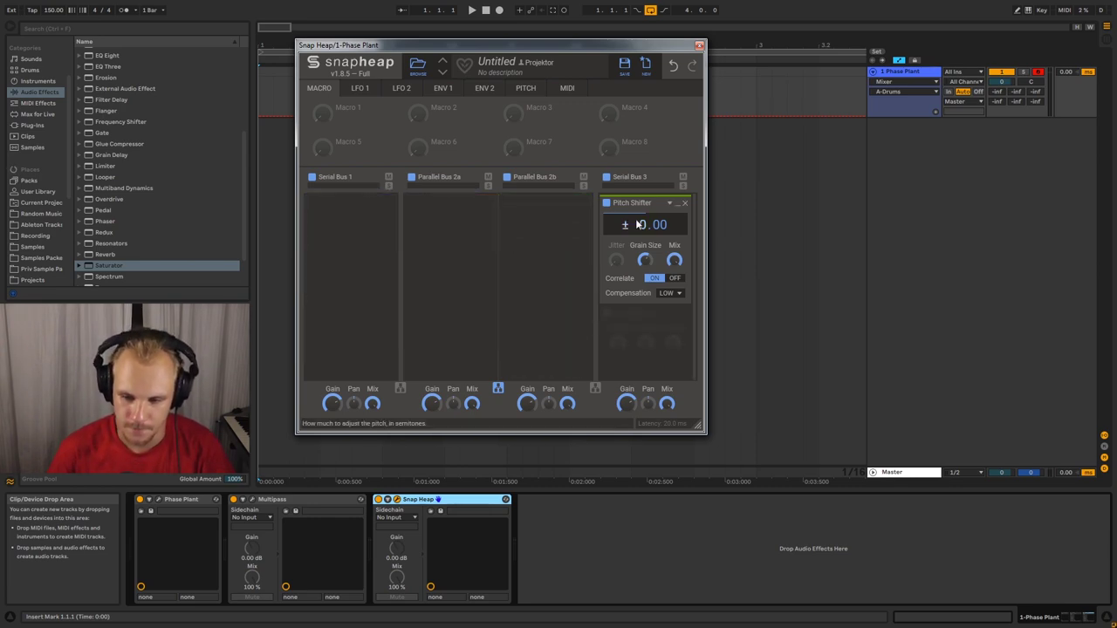
{"action": "left_click", "coordinate": [686, 204]}
{"action": "left_click", "coordinate": [497, 388]}
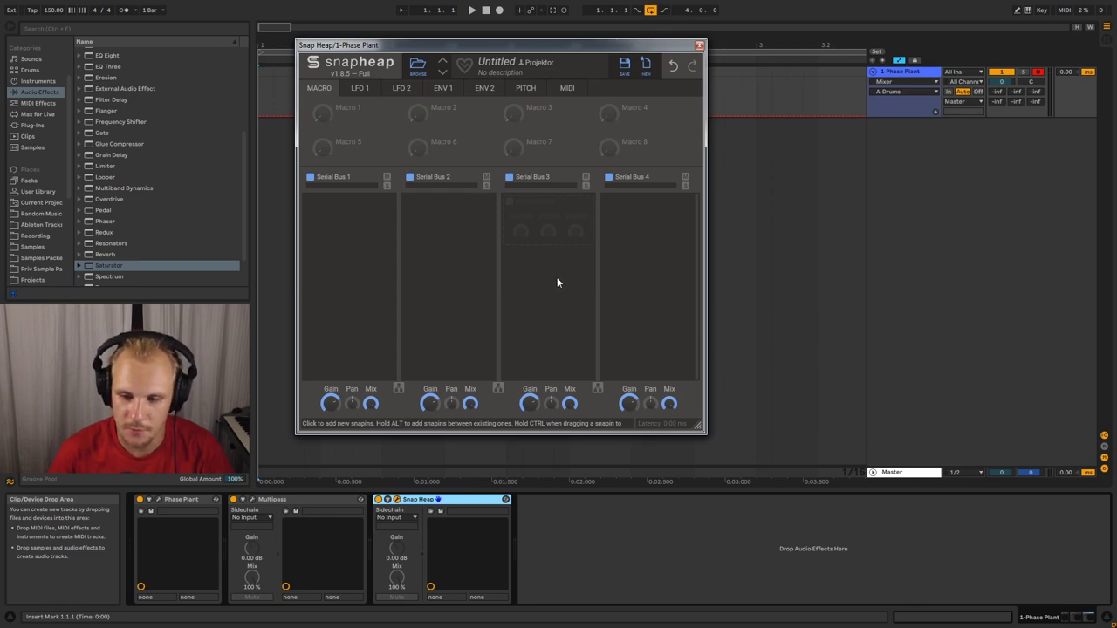
- Stack Carve EQ and Comb Filter in Serial Bus 1 and minimize both snapins
{"action": "left_click", "coordinate": [366, 214]}
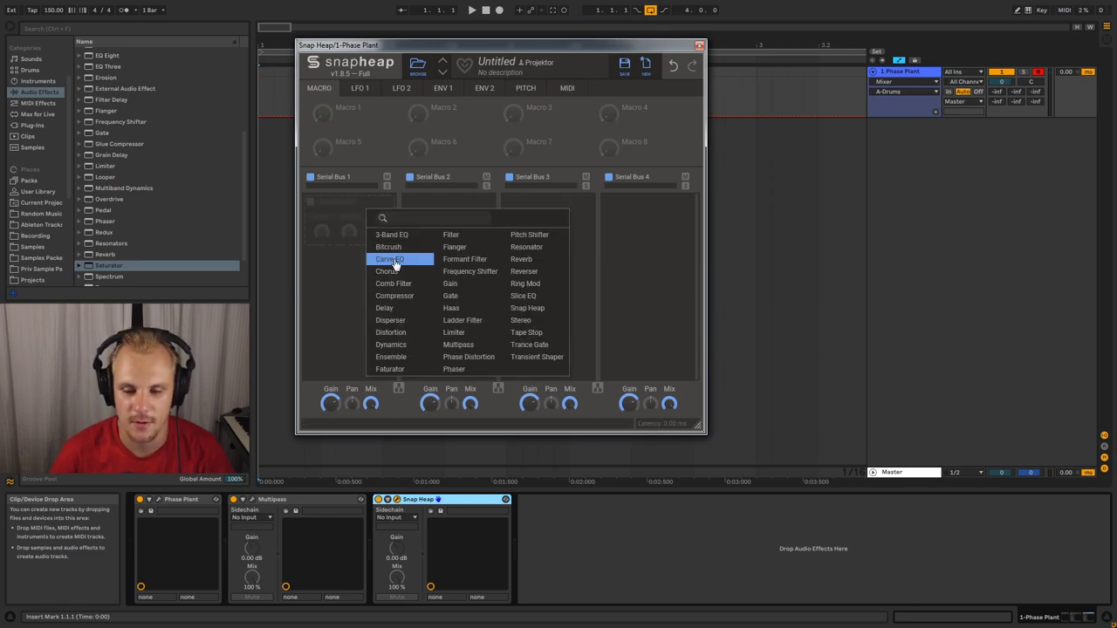
{"action": "left_click", "coordinate": [390, 259]}
{"action": "left_click", "coordinate": [347, 261]}
{"action": "left_click", "coordinate": [374, 333]}
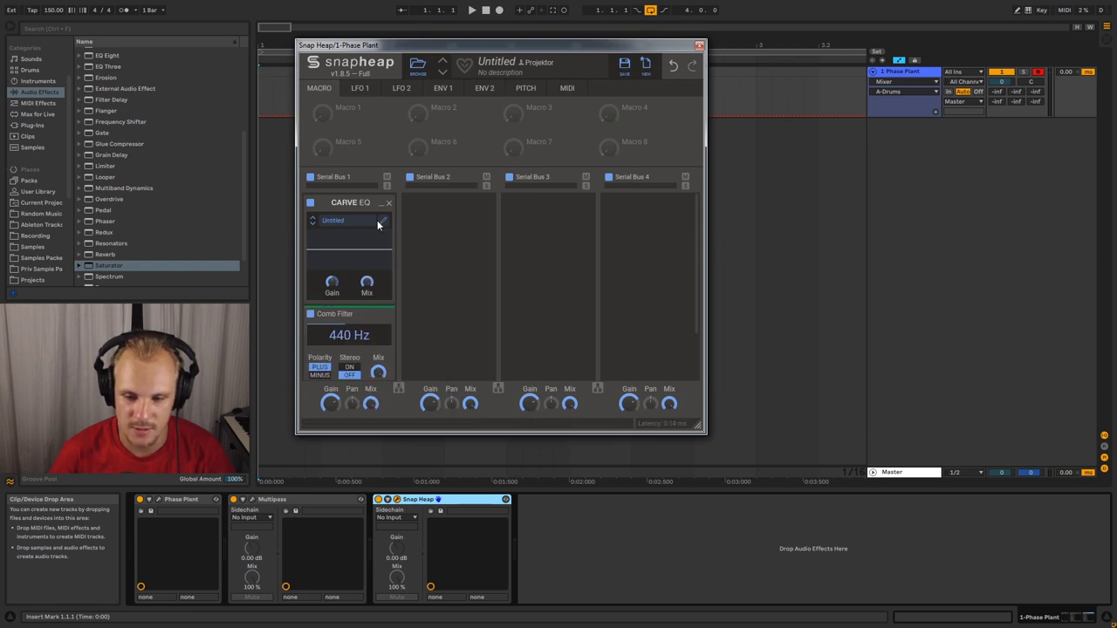
{"action": "left_click", "coordinate": [381, 202]}
{"action": "left_click", "coordinate": [349, 219]}
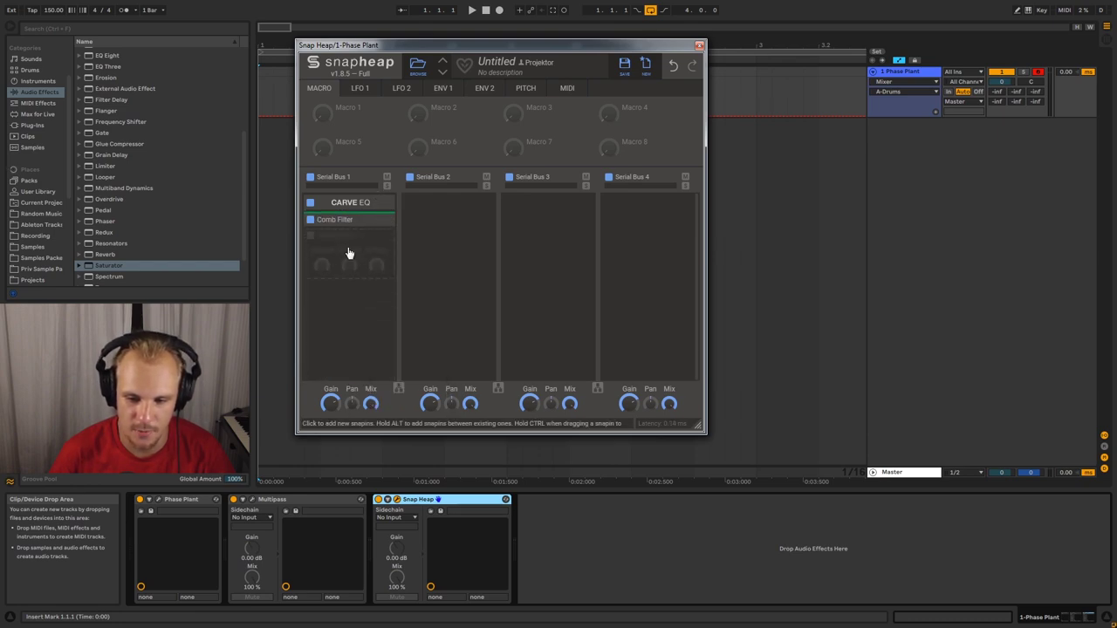
- Add two Gain snapins and a Tape Stop below the Comb Filter in Serial Bus 1, minimizing each one
{"action": "left_click", "coordinate": [347, 250]}
{"action": "left_click", "coordinate": [429, 320]}
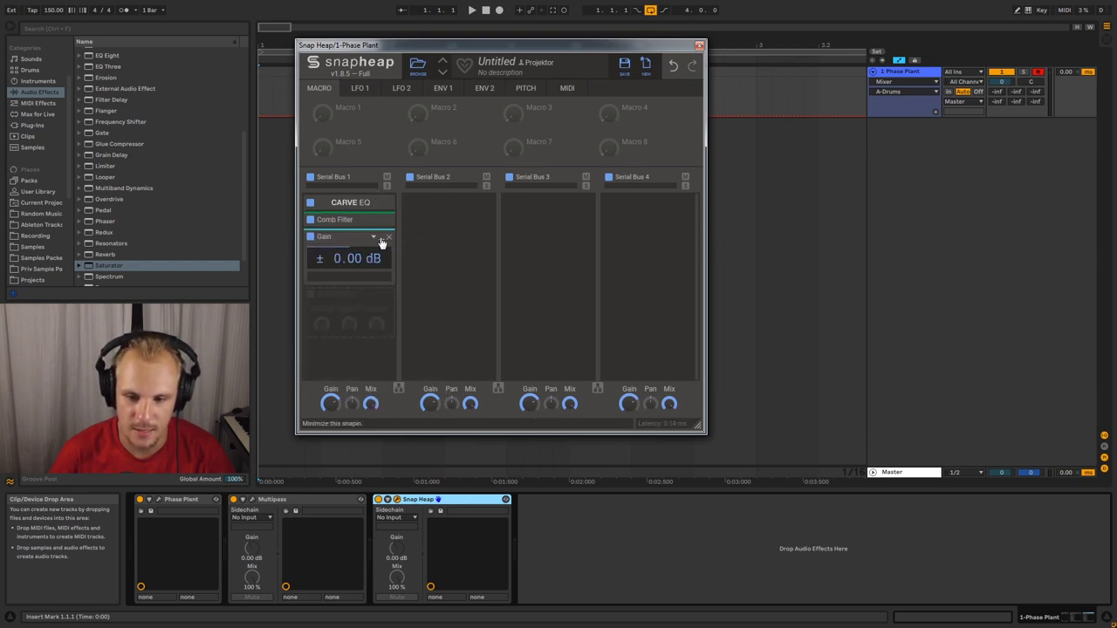
{"action": "left_click", "coordinate": [381, 242]}
{"action": "left_click", "coordinate": [370, 292]}
{"action": "left_click", "coordinate": [454, 336]}
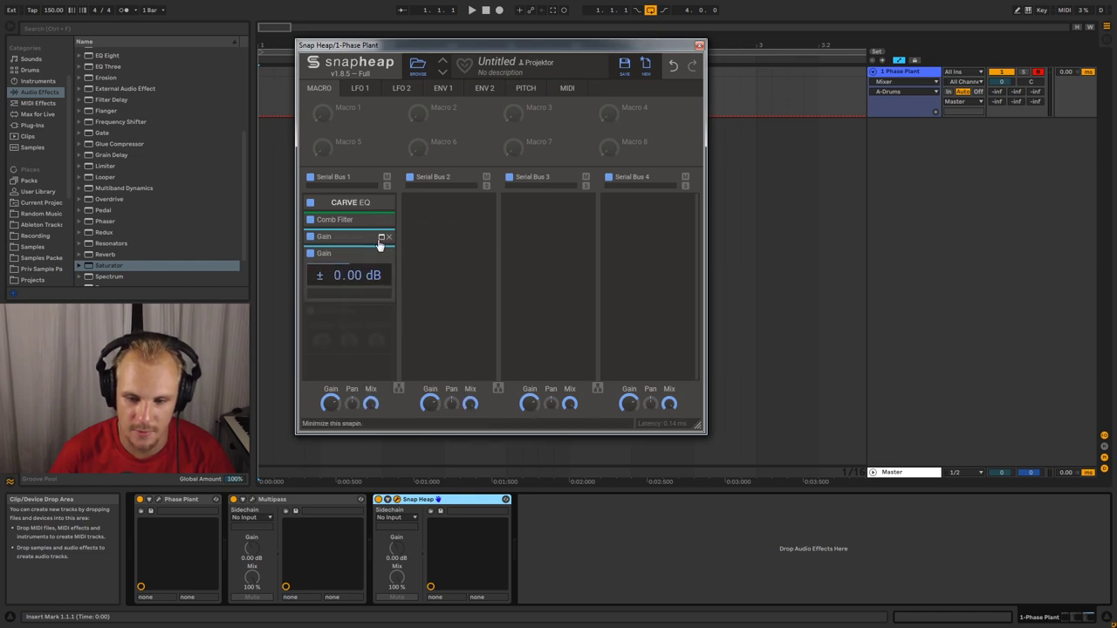
{"action": "left_click", "coordinate": [382, 253]}
{"action": "left_click", "coordinate": [369, 281]}
{"action": "left_click", "coordinate": [519, 387]}
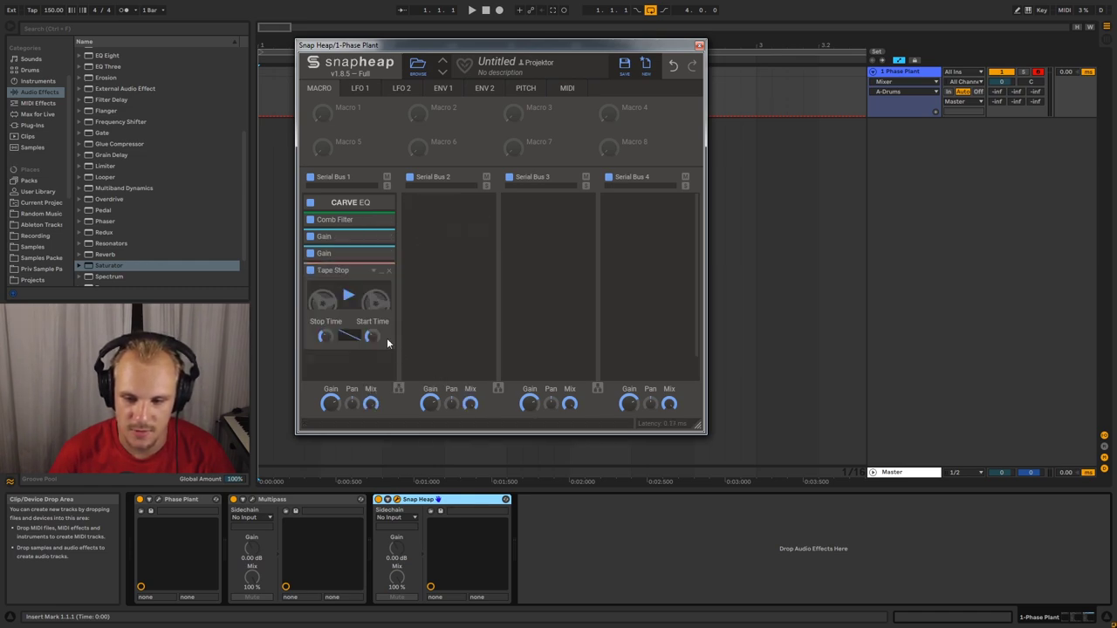
{"action": "left_click", "coordinate": [381, 274]}
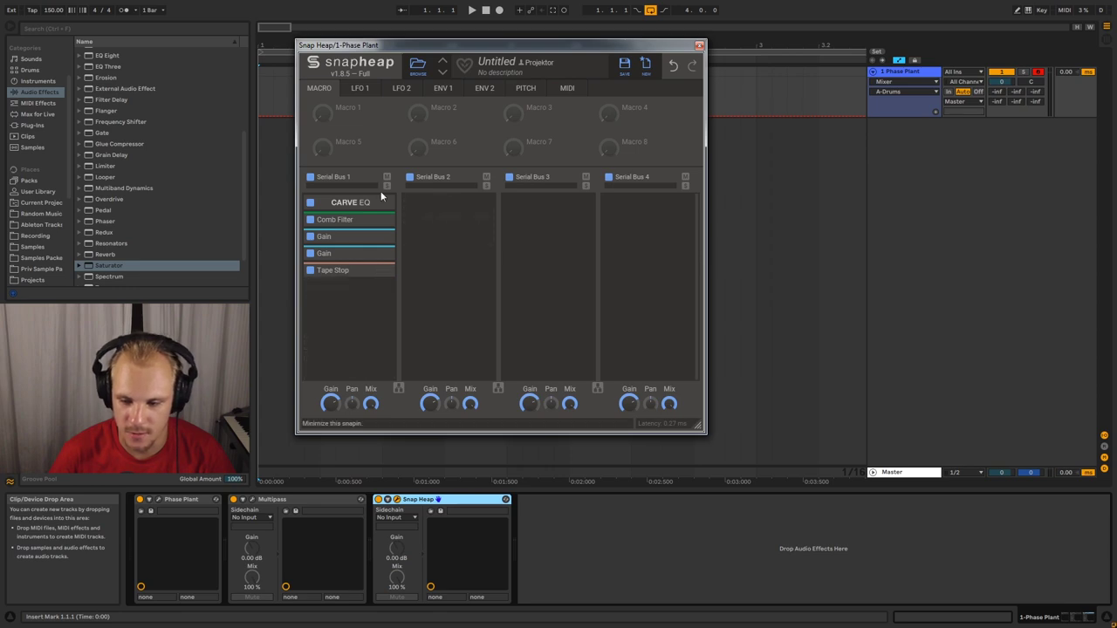
- Remove all five minimized snapins from Serial Bus 1
{"action": "mouse_move", "coordinate": [389, 210]}
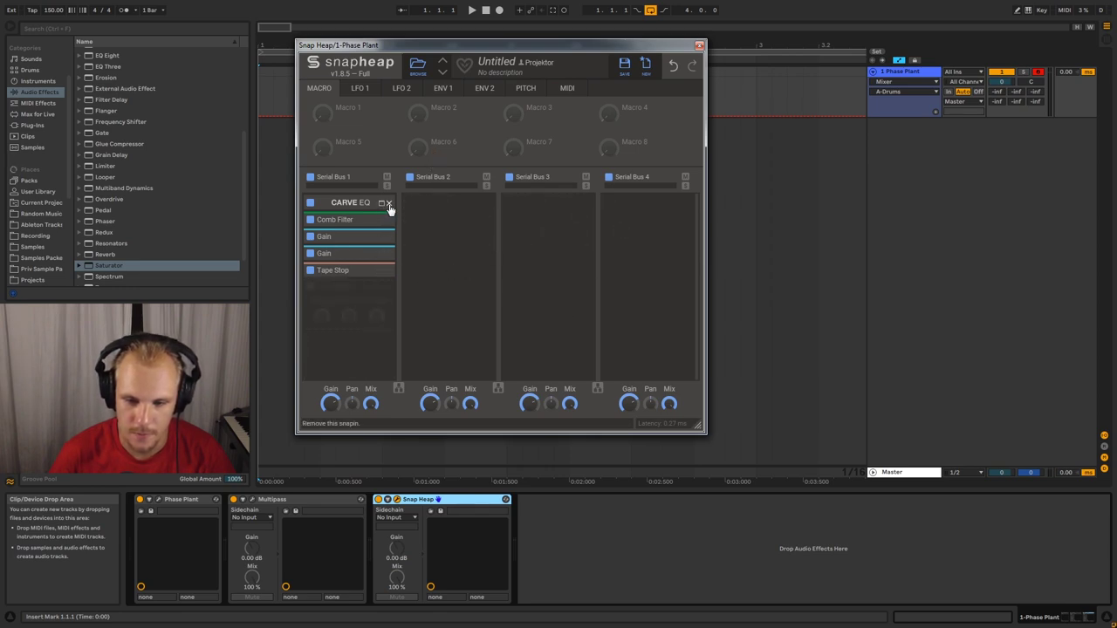
{"action": "left_click", "coordinate": [389, 204]}
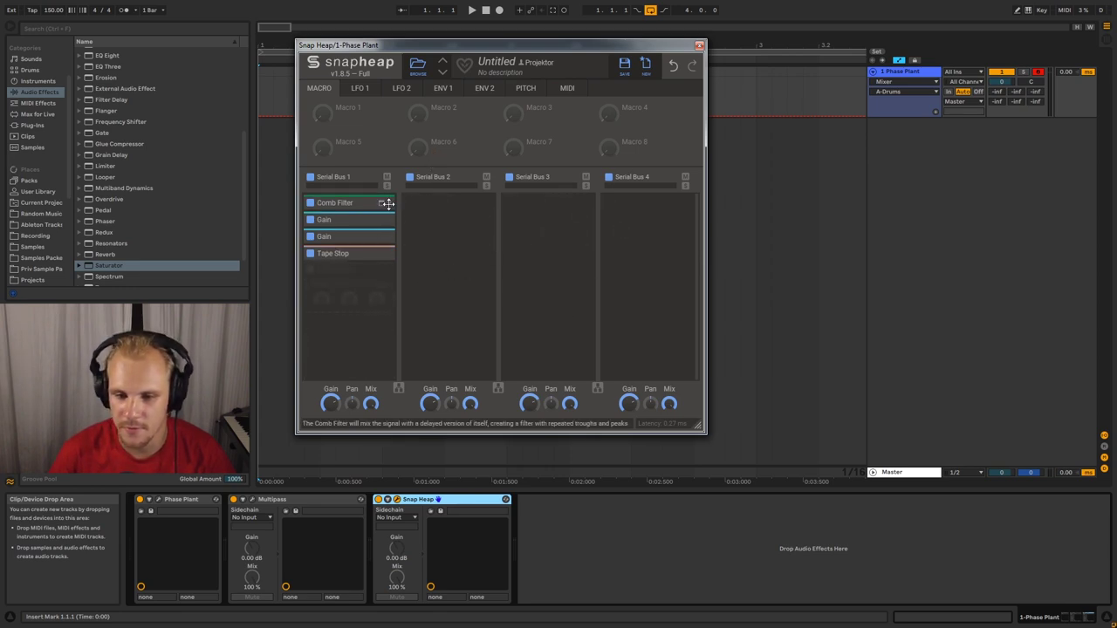
{"action": "left_click", "coordinate": [388, 204]}
{"action": "left_click", "coordinate": [389, 204]}
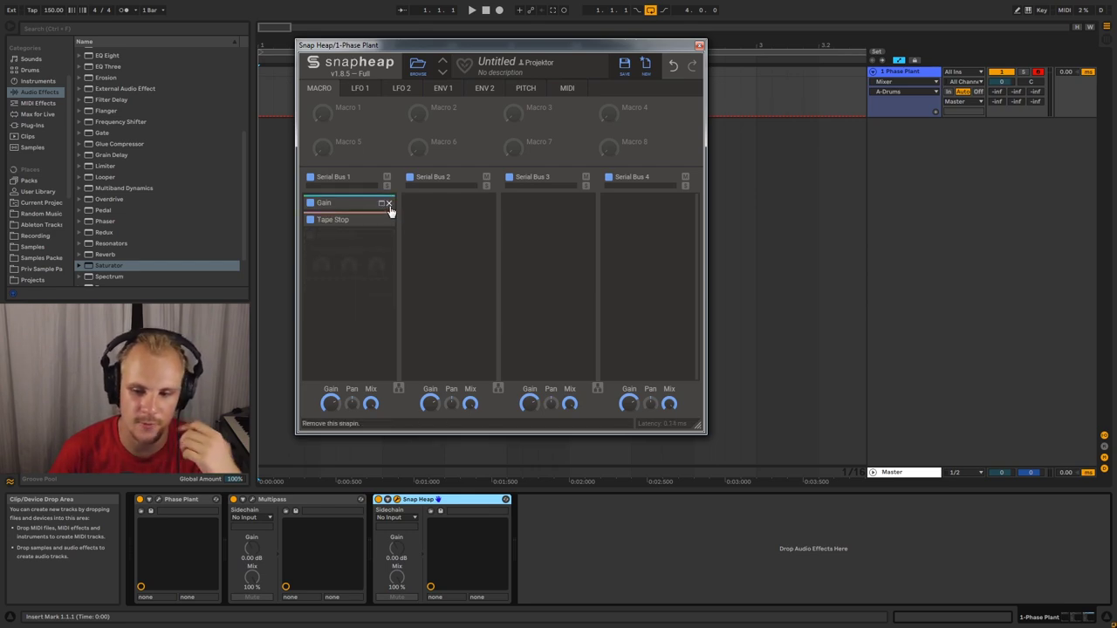
{"action": "left_click", "coordinate": [389, 204]}
{"action": "left_click", "coordinate": [389, 204]}
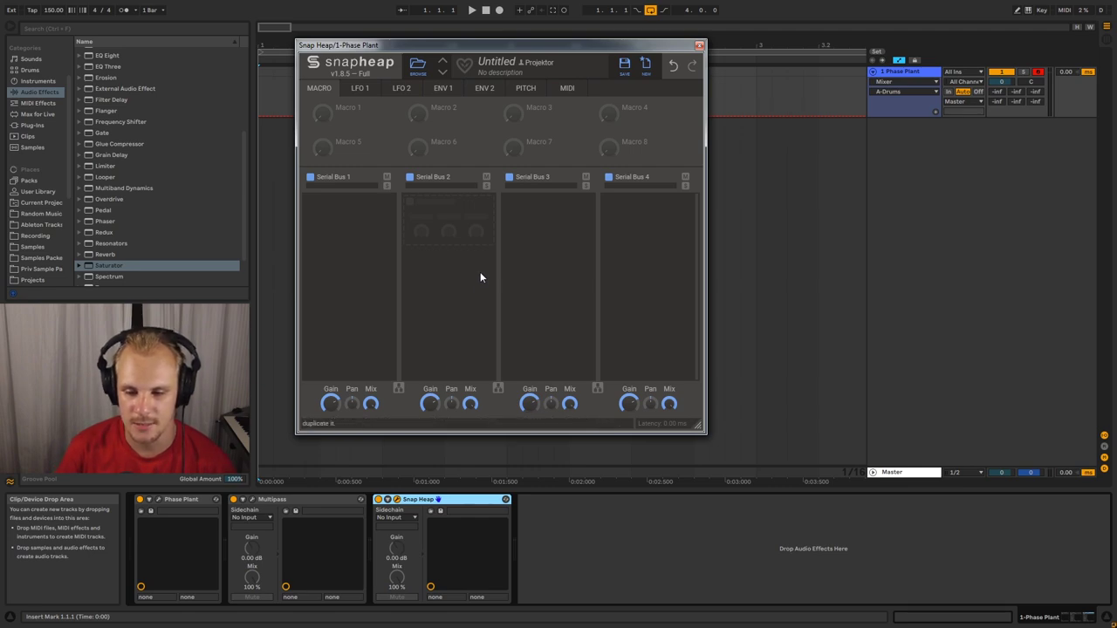
- Load a Filter into Serial Bus 2 and raise its cutoff, unfolding the Snap Heap device's parameters in the device chain
{"action": "left_click", "coordinate": [469, 212]}
{"action": "left_click", "coordinate": [552, 230]}
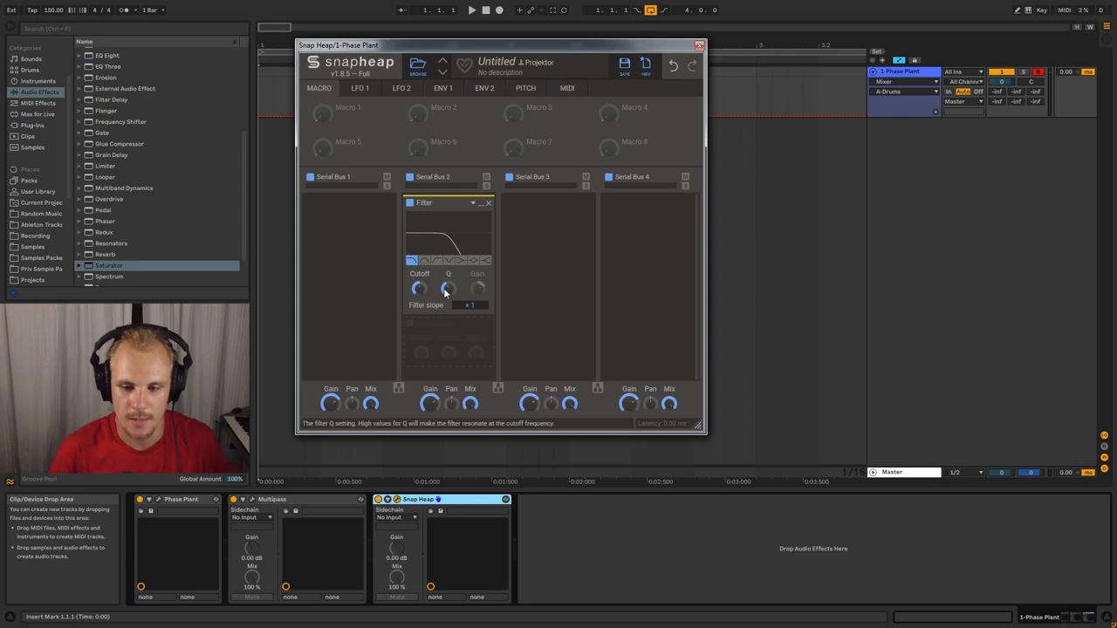
{"action": "mouse_move", "coordinate": [419, 289]}
{"action": "left_mouse_down"}
{"action": "mouse_move", "coordinate": [419, 272]}
{"action": "mouse_move", "coordinate": [419, 301]}
{"action": "mouse_move", "coordinate": [419, 267]}
{"action": "mouse_move", "coordinate": [419, 288]}
{"action": "left_mouse_up"}
{"action": "left_click", "coordinate": [388, 500]}
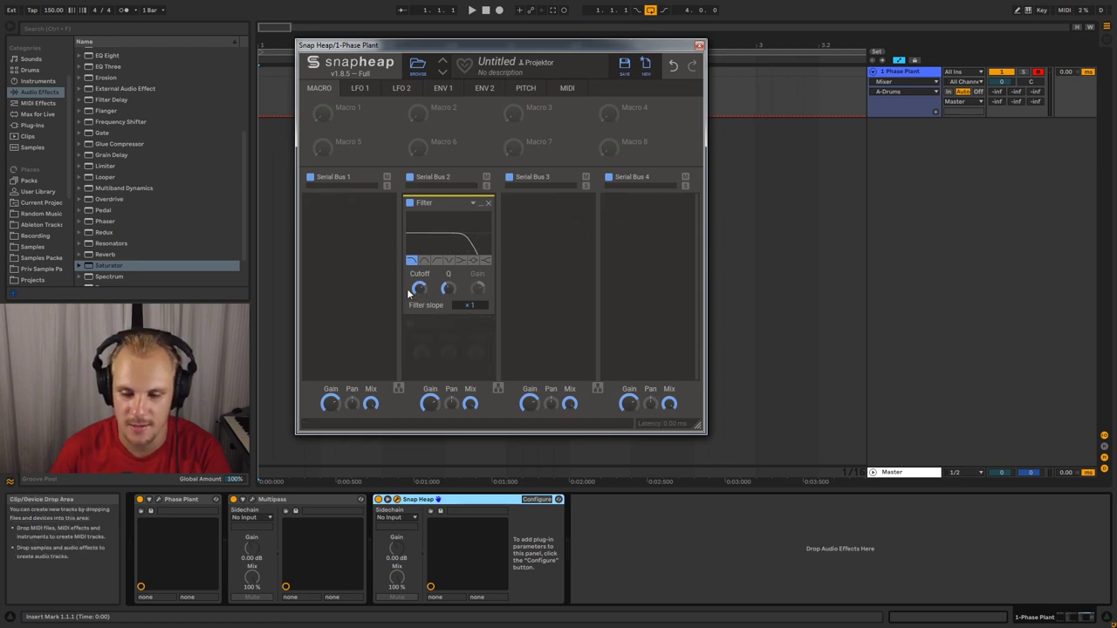
{"action": "left_click_drag", "start_coordinate": [408, 295], "coordinate": [408, 288]}
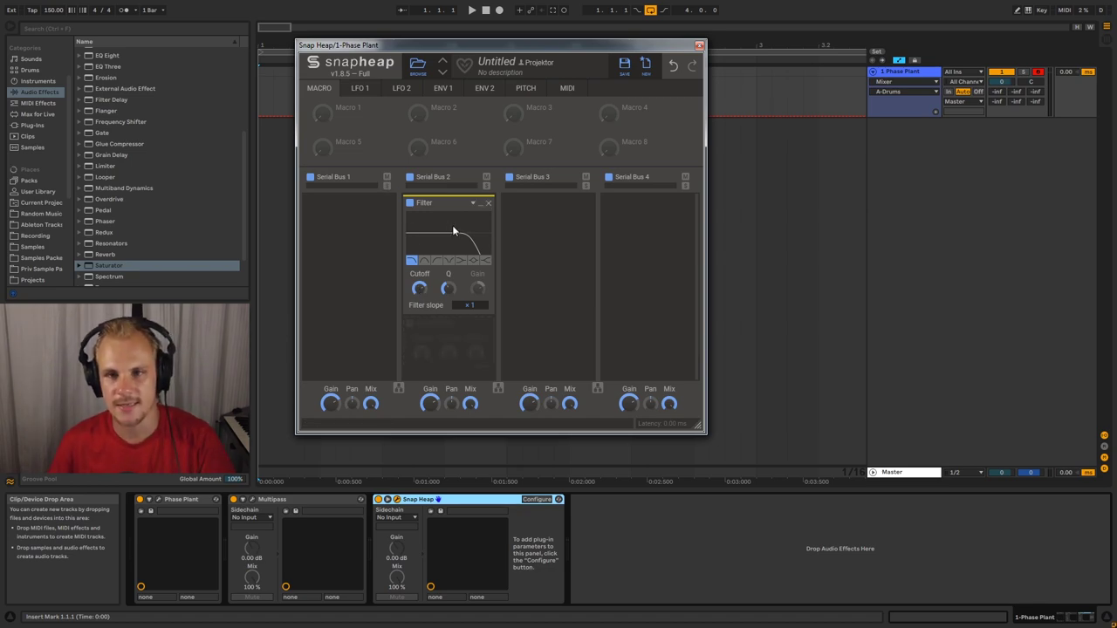
- Assign Macro 1 to the cutoff of the Filter in Serial Bus 2 and test automating the macro at 23 %
{"action": "left_click_drag", "start_coordinate": [339, 116], "coordinate": [420, 300]}
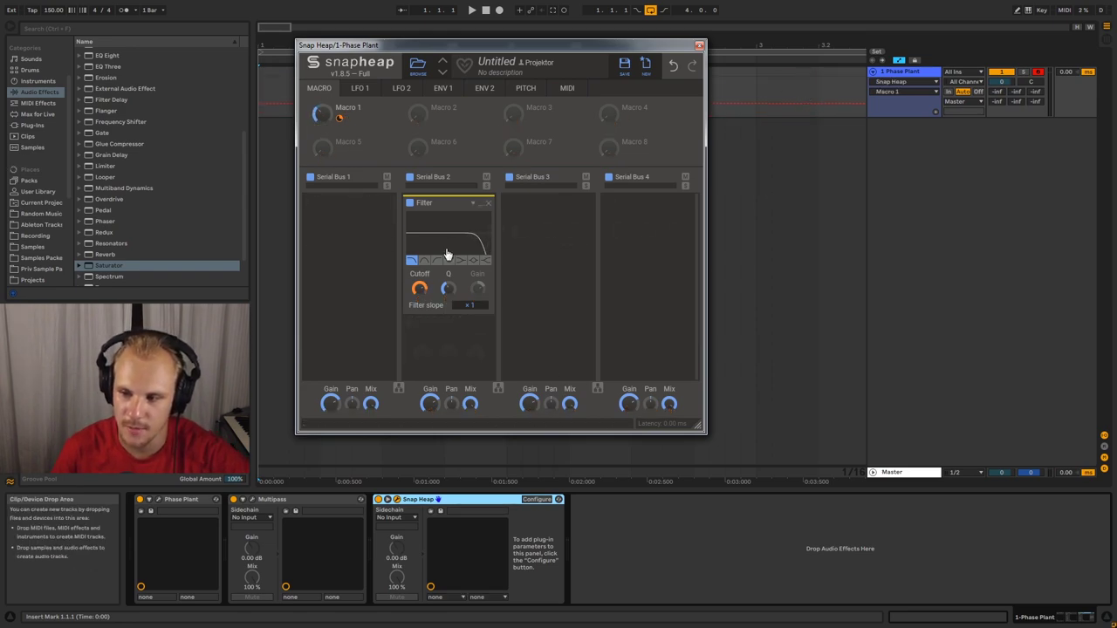
{"action": "left_click_drag", "start_coordinate": [322, 114], "coordinate": [322, 110]}
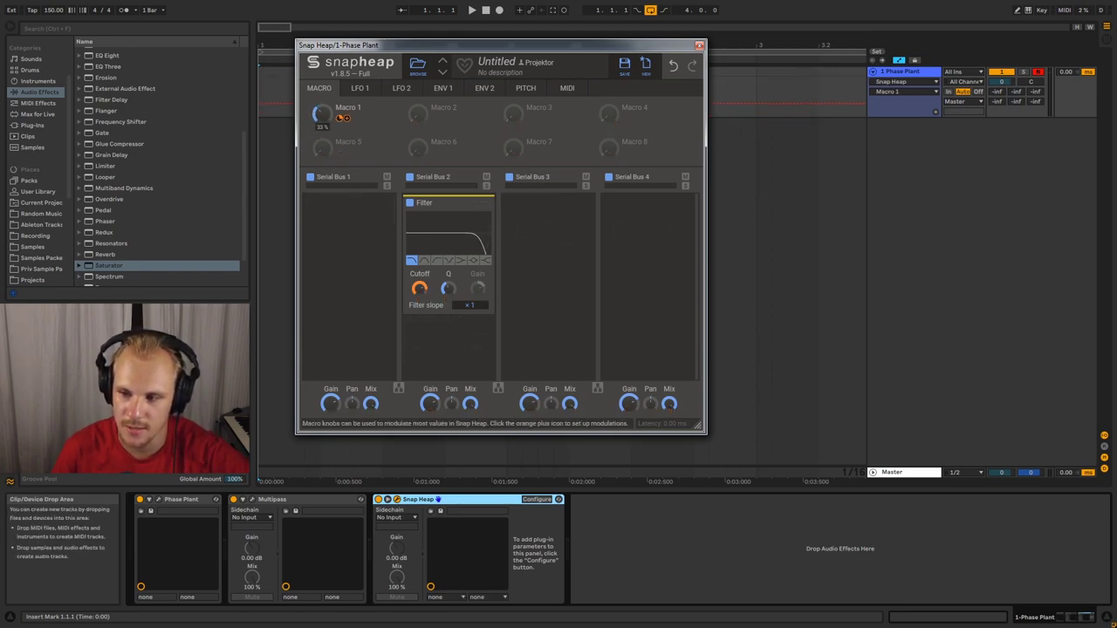
{"action": "left_click", "coordinate": [818, 106]}
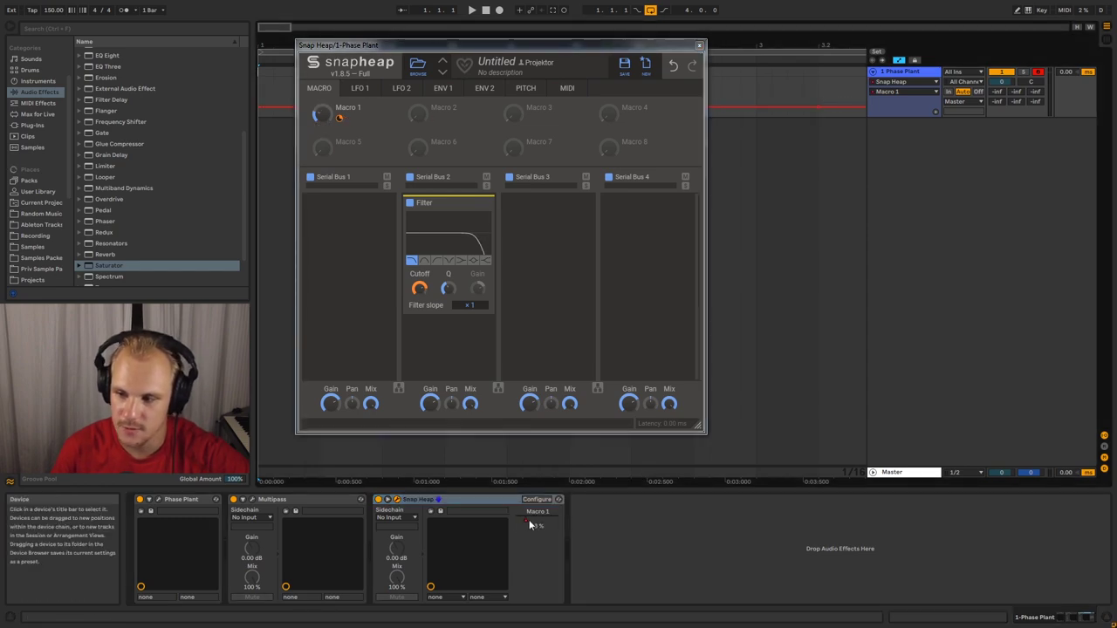
{"action": "left_click", "coordinate": [821, 107]}
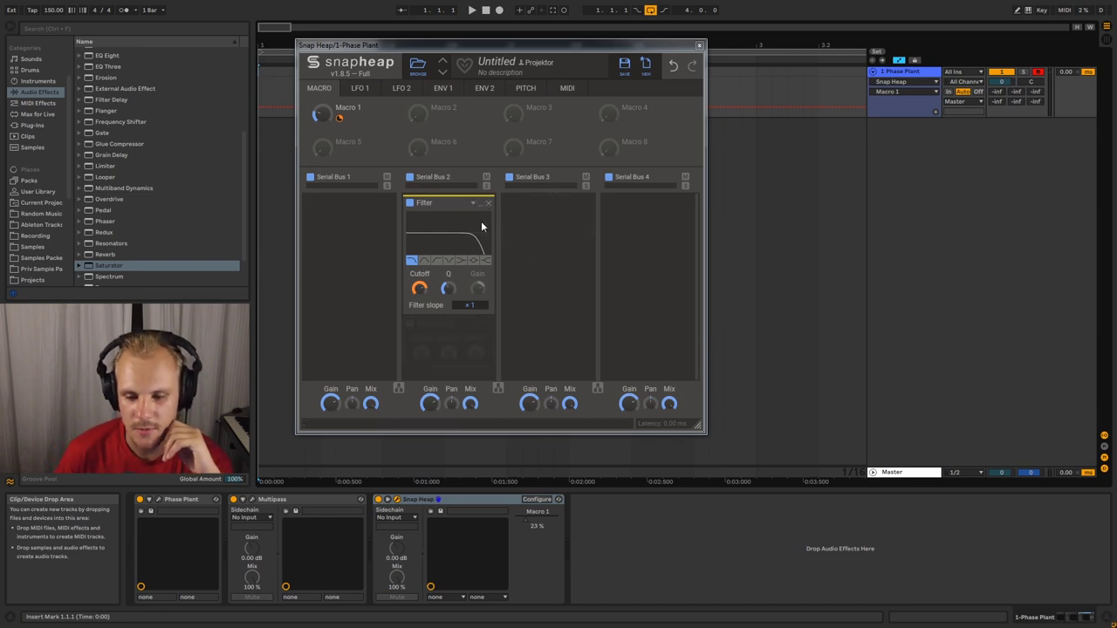
{"action": "left_click", "coordinate": [306, 520]}
{"action": "left_click", "coordinate": [162, 506]}
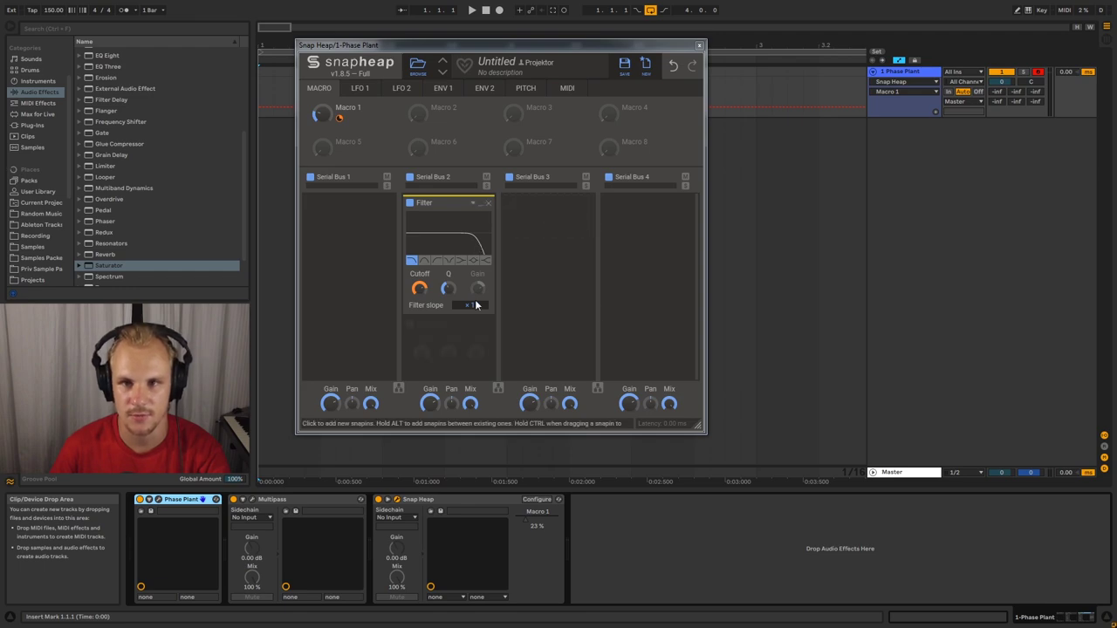
- Load a second Filter into Serial Bus 3 and remove it again
{"action": "left_click", "coordinate": [569, 212]}
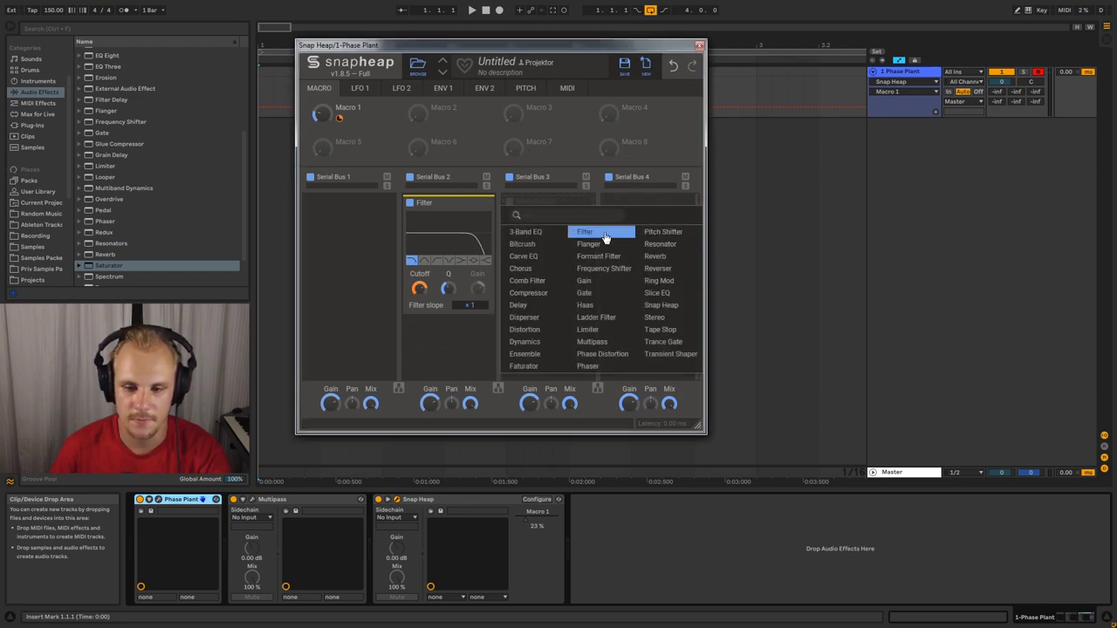
{"action": "left_click", "coordinate": [610, 238]}
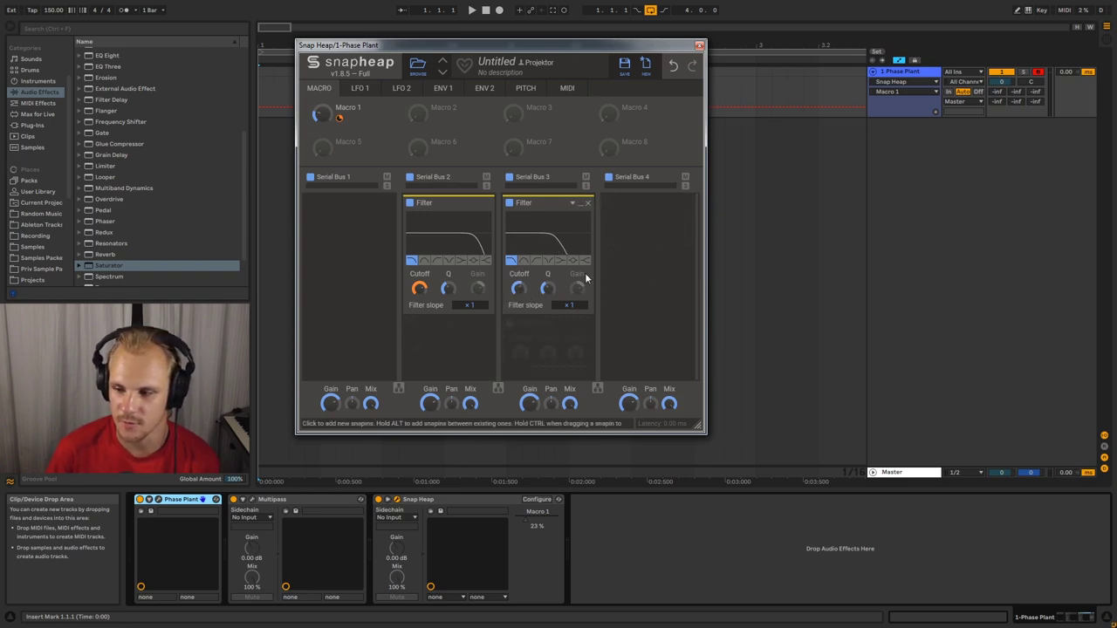
{"action": "left_click", "coordinate": [587, 202]}
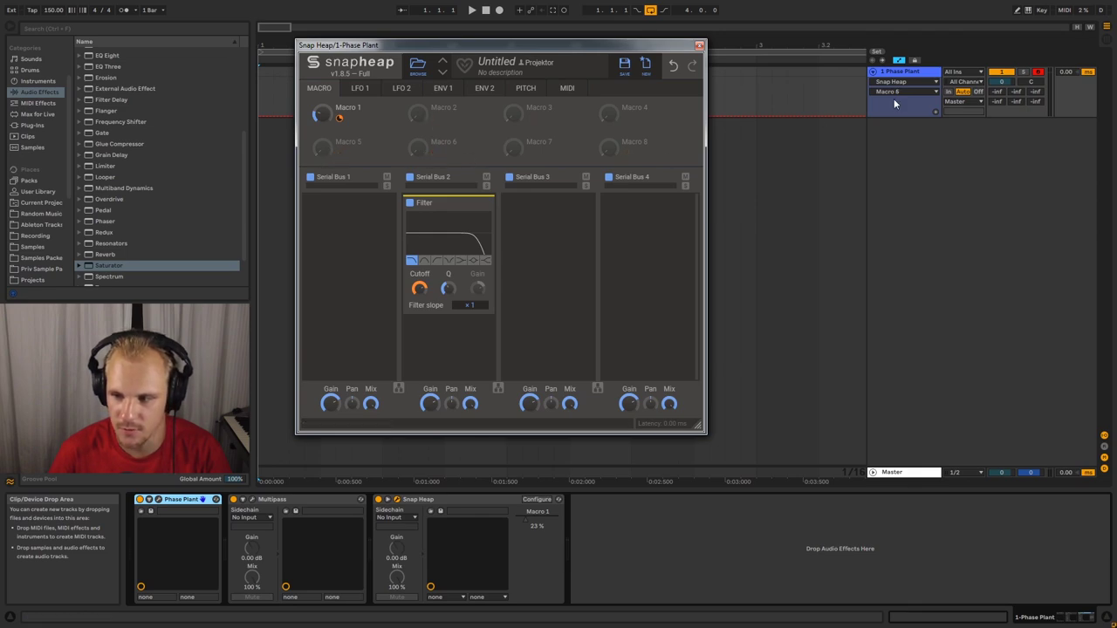
- Display the Macro 3 automation on the Phase Plant track and switch Snap Heap's LFO 1 to a tempo-synced rate
{"action": "scroll", "coordinate": [899, 90], "scroll_direction": "down", "scroll_amount": 1}
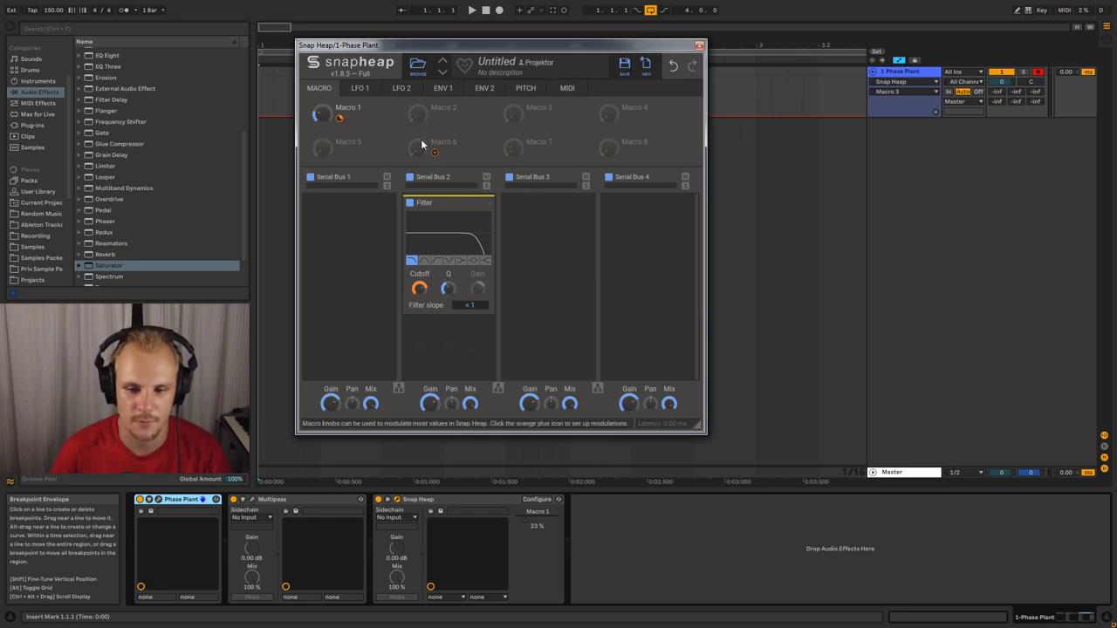
{"action": "left_click", "coordinate": [363, 90]}
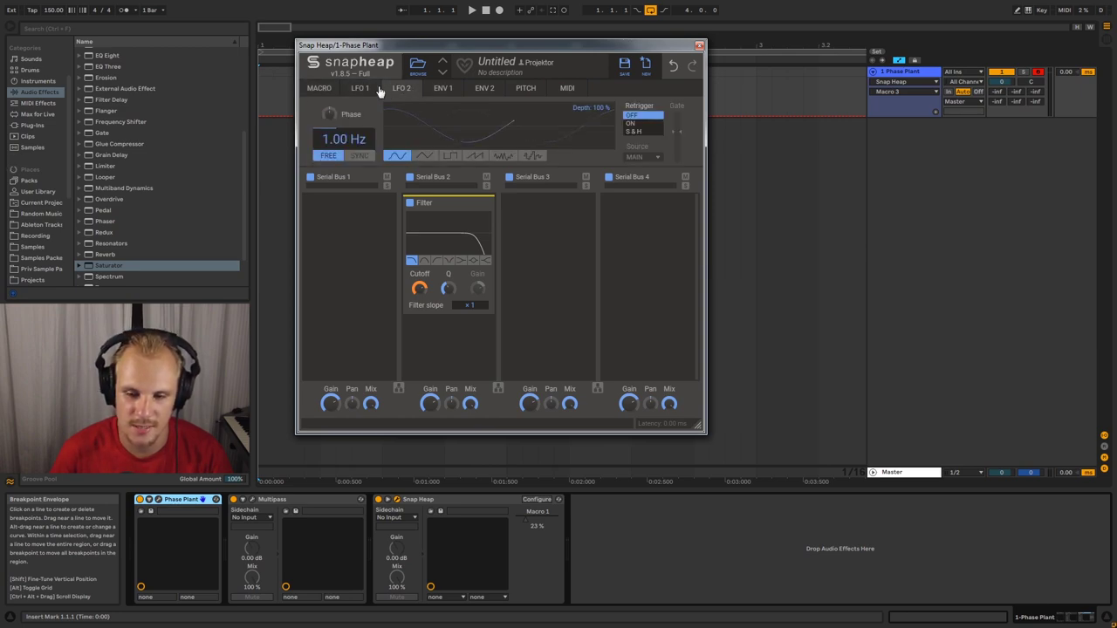
{"action": "left_click", "coordinate": [361, 163]}
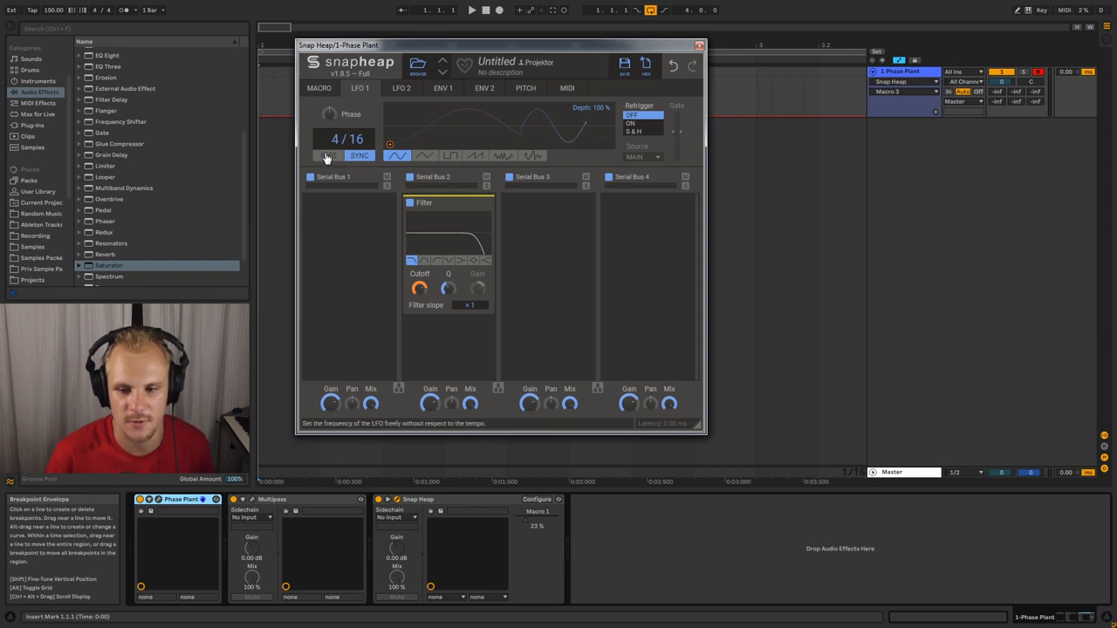
- Set the tempo-synced rate of Snap Heap's LFO 1 to 1/8
{"action": "scroll", "coordinate": [334, 139], "scroll_direction": "up", "scroll_amount": 2}
{"action": "scroll", "coordinate": [354, 140], "scroll_direction": "down", "scroll_amount": 3}
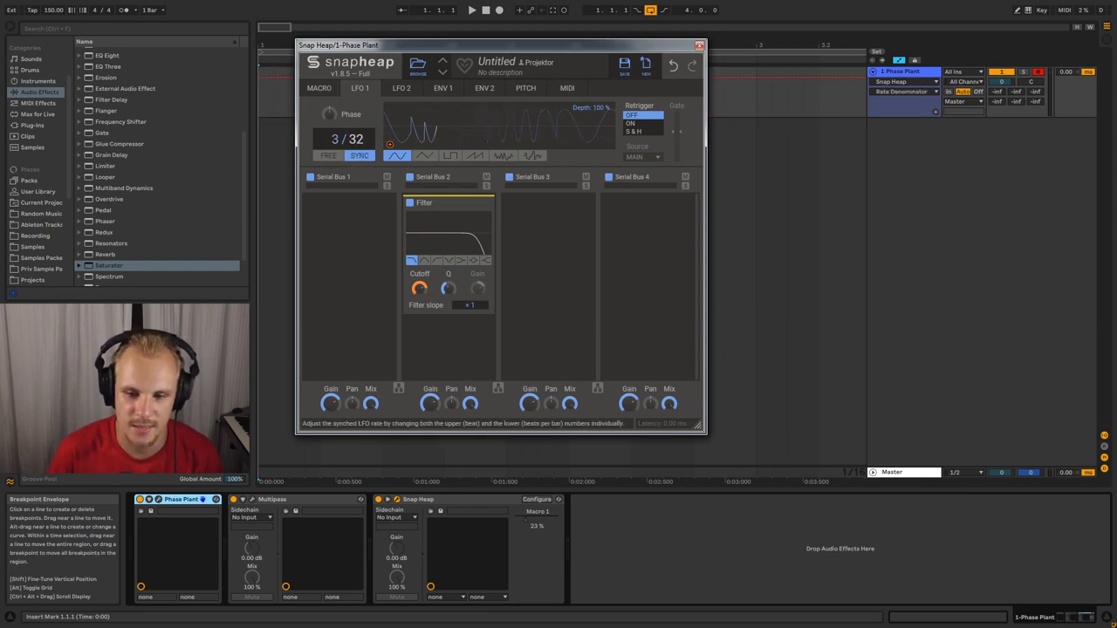
{"action": "scroll", "coordinate": [334, 139], "scroll_direction": "down", "scroll_amount": 2}
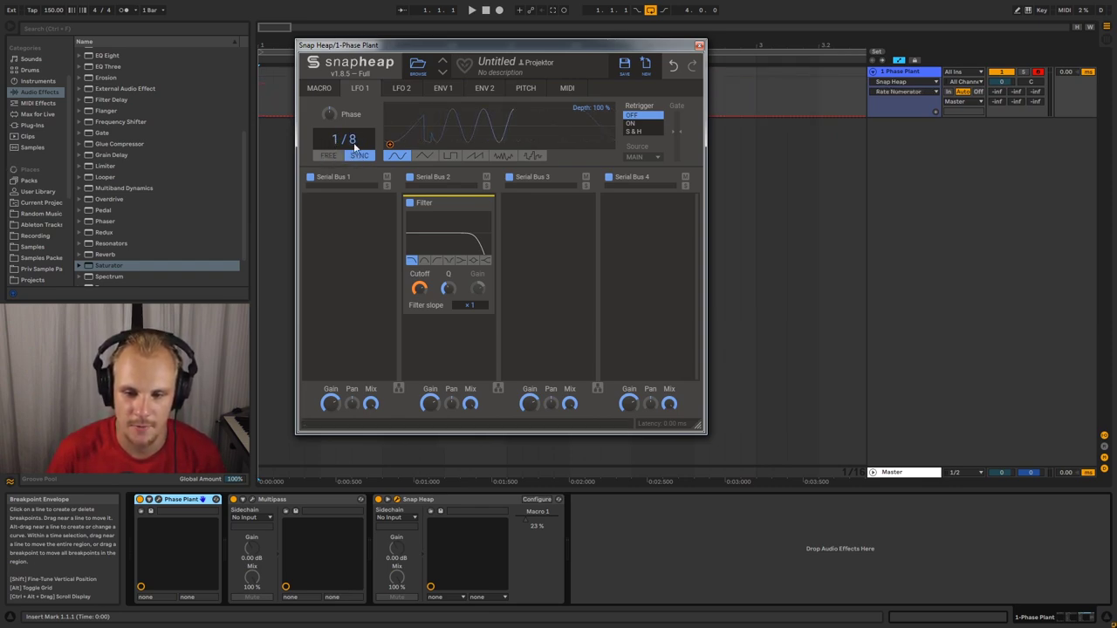
- Try the triangle, square, saw and smooth random shapes on LFO 1, ending with the stepped random waveform
{"action": "left_click", "coordinate": [424, 156]}
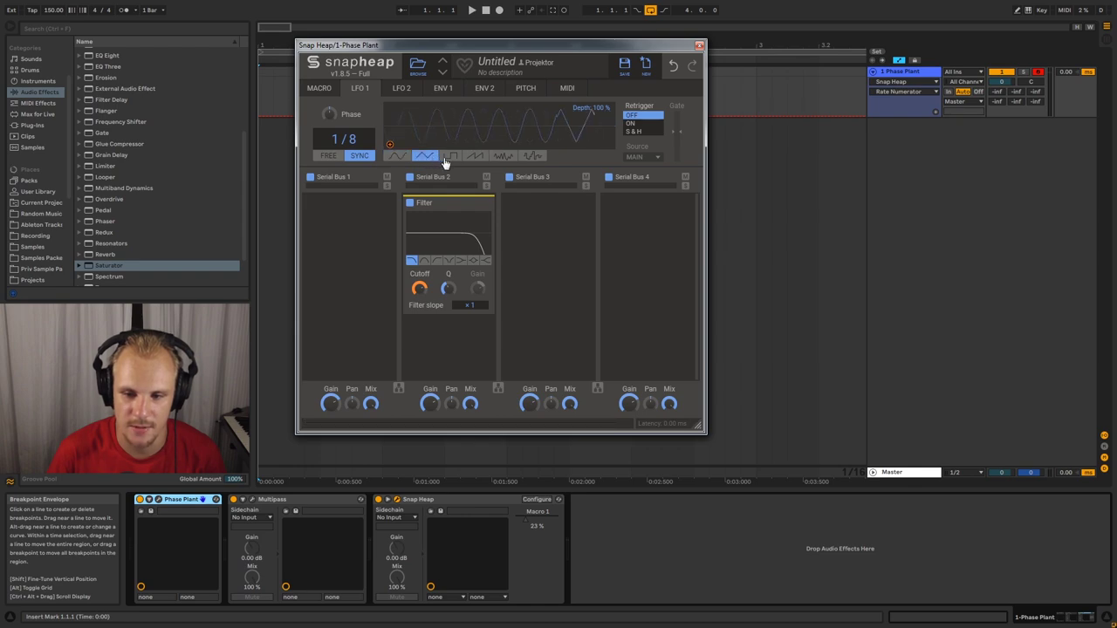
{"action": "left_click", "coordinate": [449, 156]}
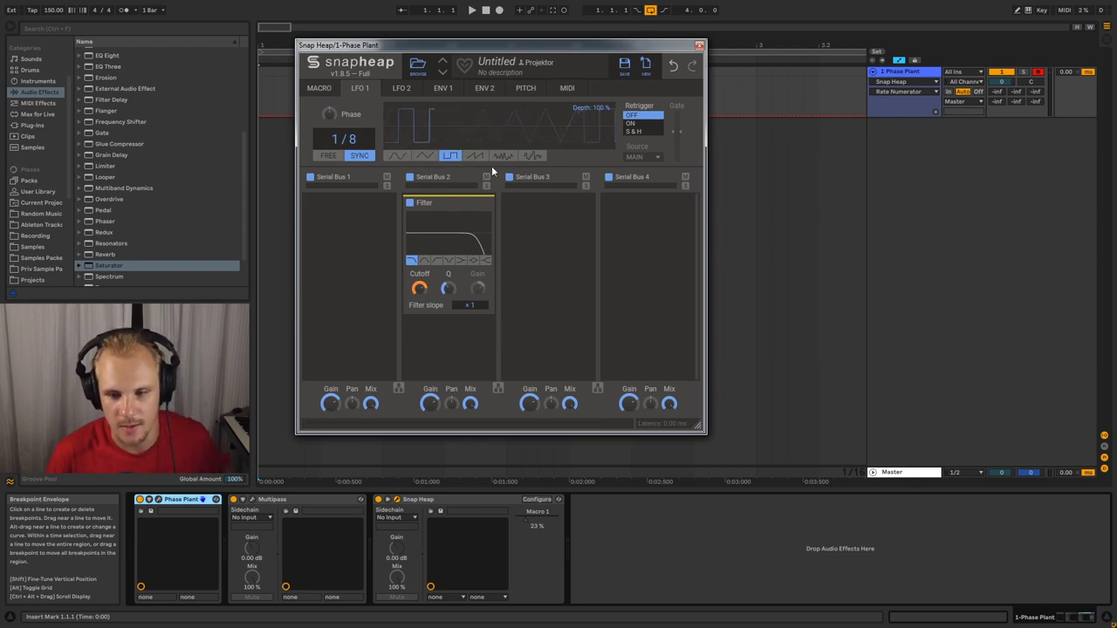
{"action": "left_click", "coordinate": [475, 155]}
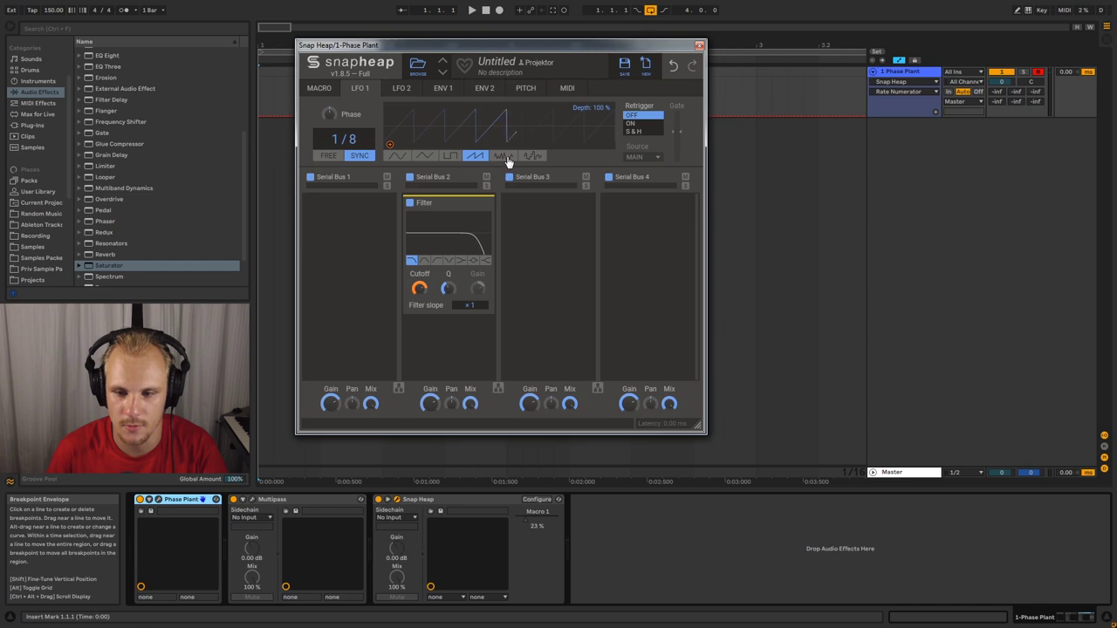
{"action": "left_click", "coordinate": [505, 157]}
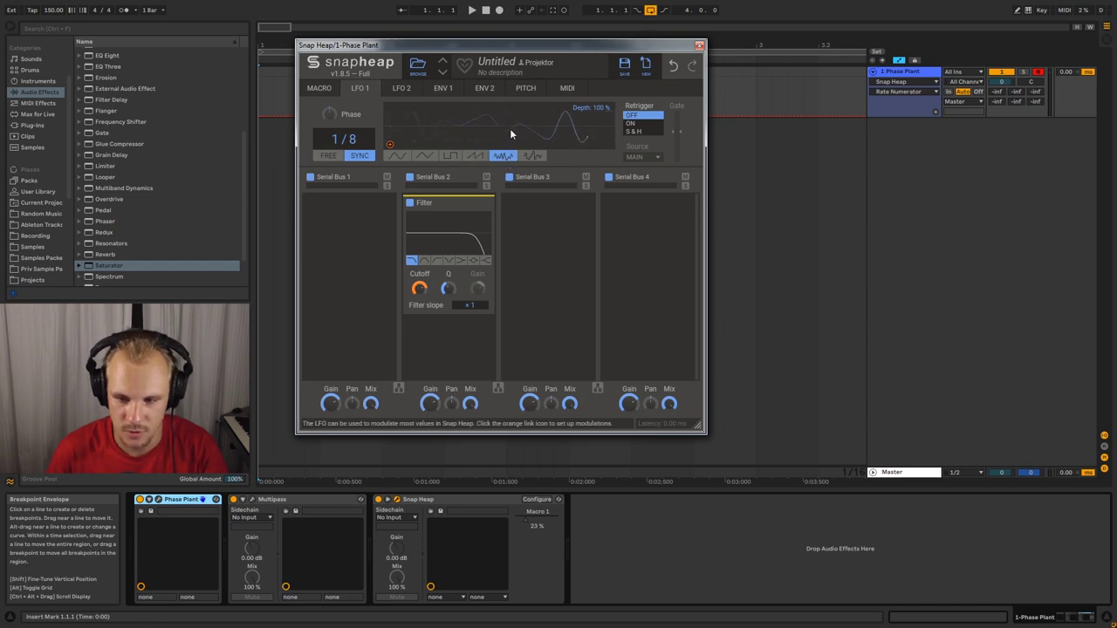
{"action": "left_click", "coordinate": [533, 155]}
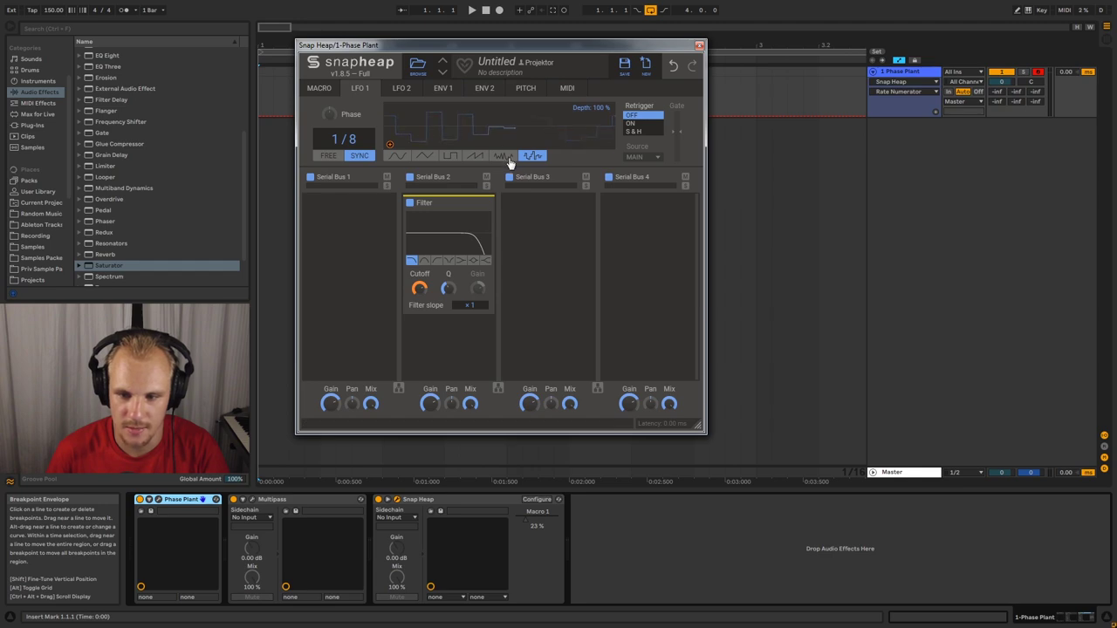
- Try LFO 1's Retrigger ON setting, look through the trigger source options and set Retrigger back to OFF
{"action": "left_click", "coordinate": [640, 124]}
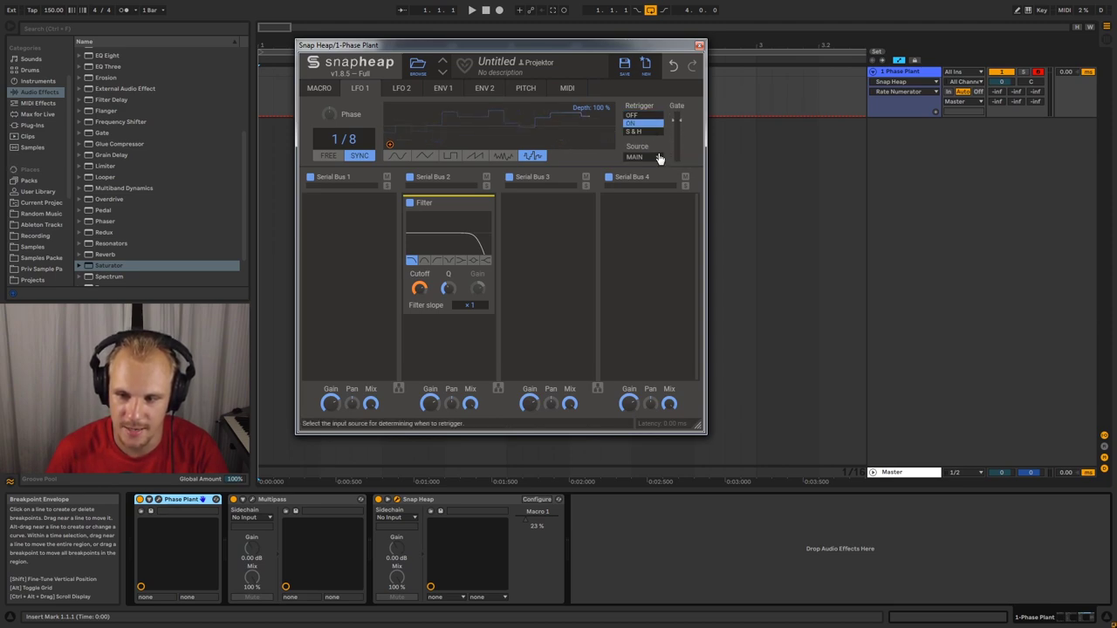
{"action": "left_click", "coordinate": [659, 158]}
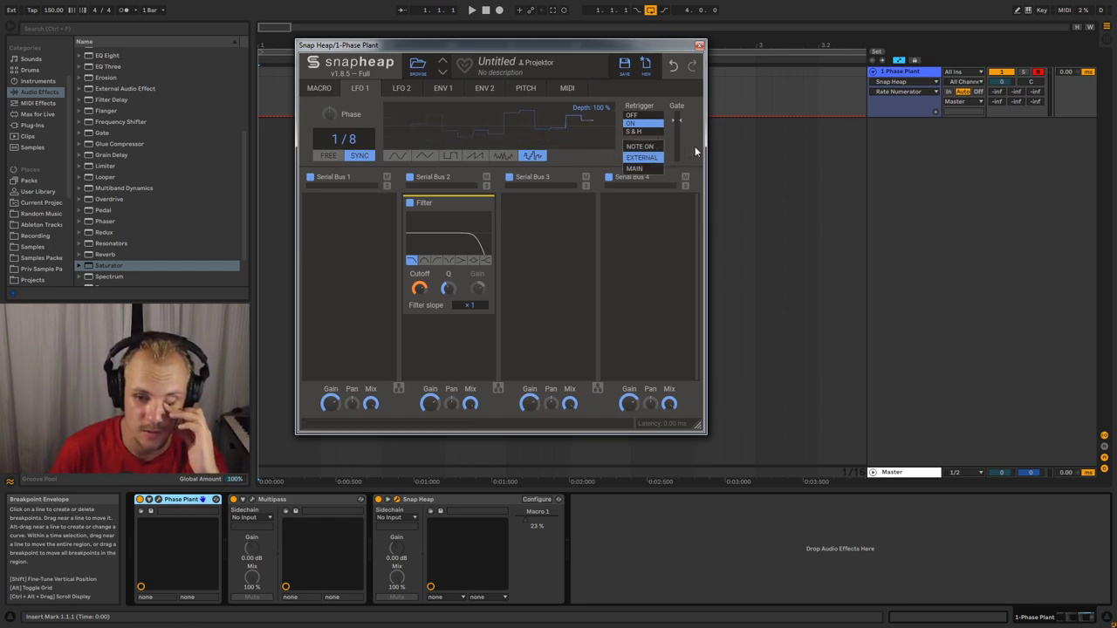
{"action": "left_click", "coordinate": [695, 151]}
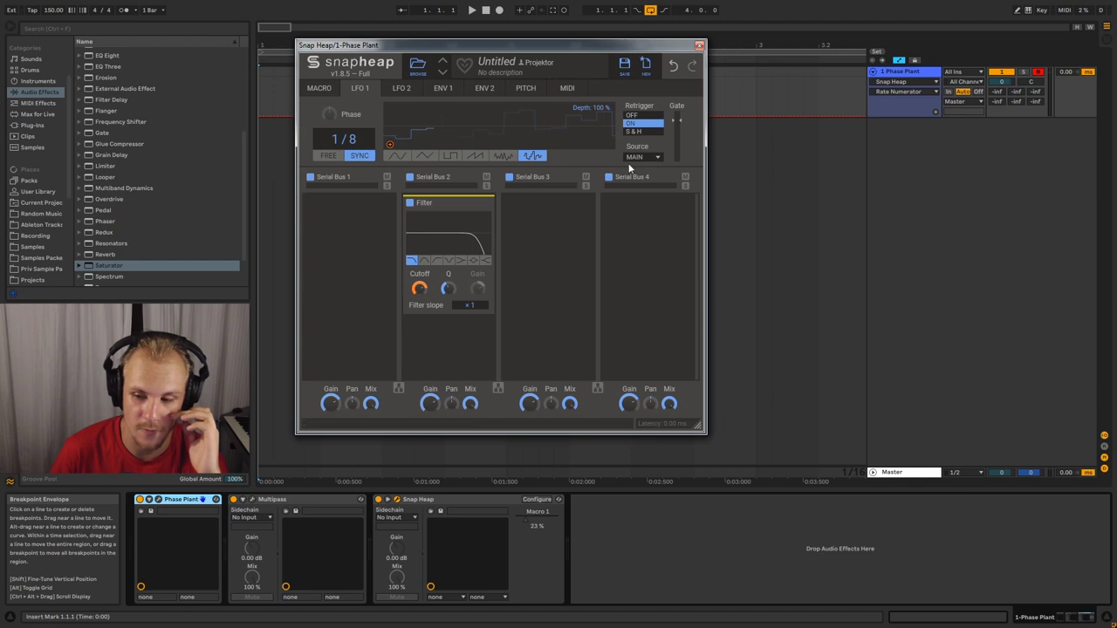
{"action": "left_click", "coordinate": [632, 115]}
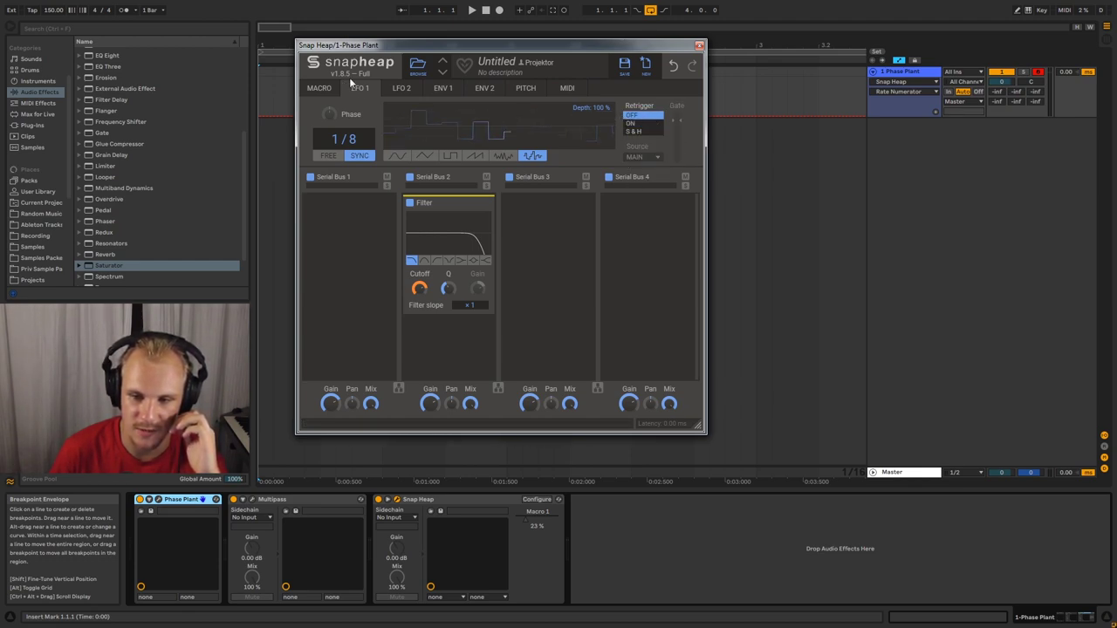
- Compare the settings of LFO 2 with those of LFO 1
{"action": "left_click", "coordinate": [400, 91]}
{"action": "left_click", "coordinate": [361, 93]}
{"action": "left_click", "coordinate": [401, 93]}
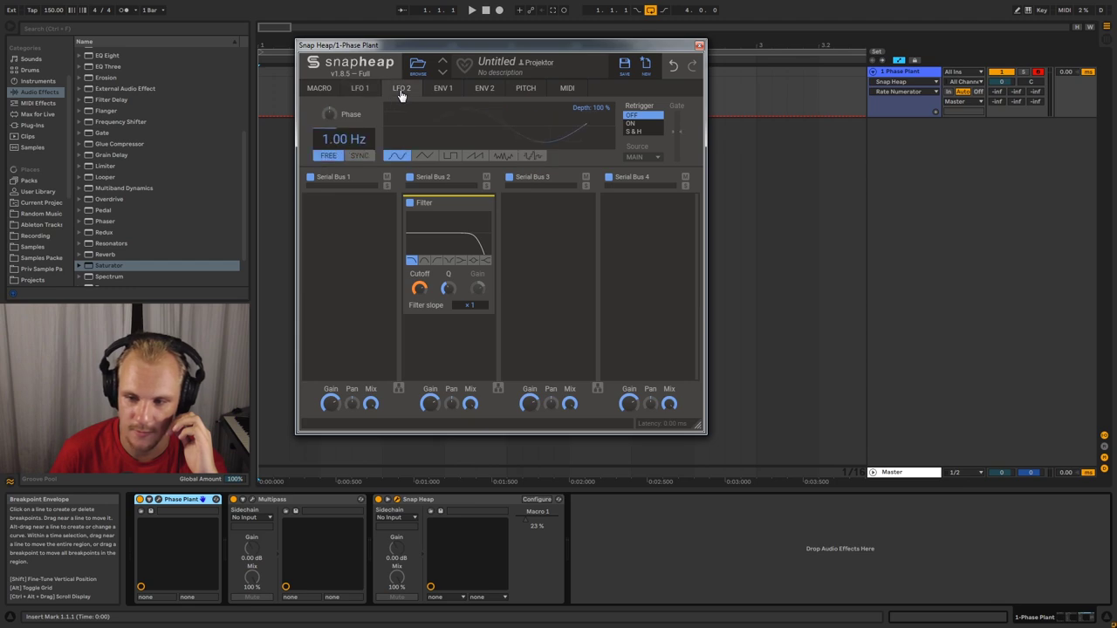
- Try ADSR mode on Envelope 1, return it to PEAK, and check Envelope 2's source options, keeping MAIN
{"action": "left_click", "coordinate": [444, 90]}
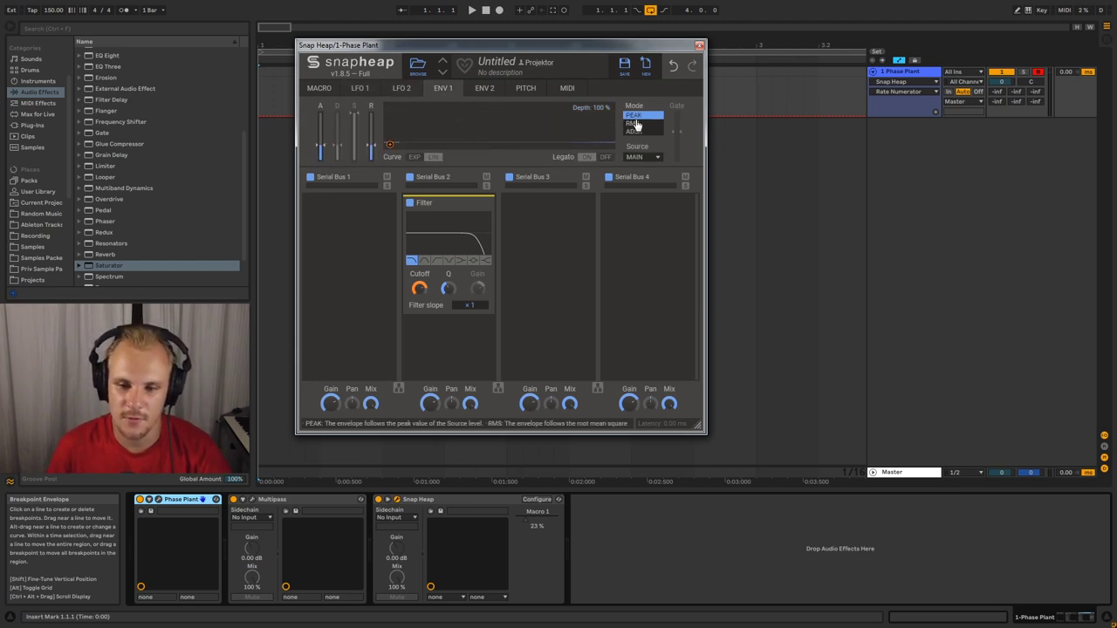
{"action": "left_click", "coordinate": [634, 131]}
{"action": "left_click", "coordinate": [634, 115]}
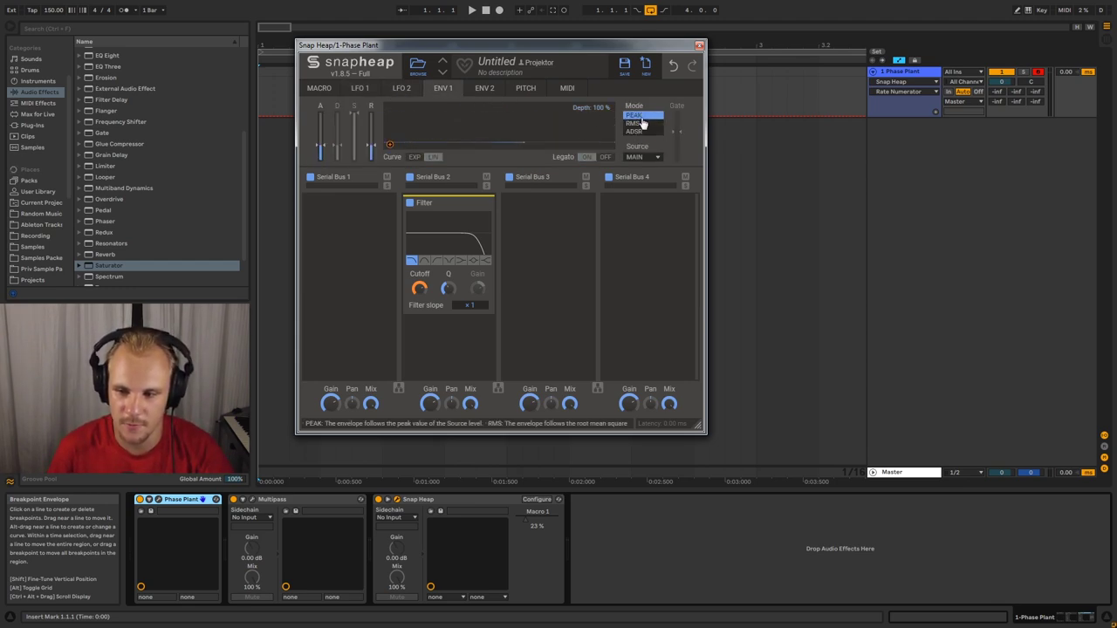
{"action": "scroll", "coordinate": [665, 128], "scroll_direction": "down", "scroll_amount": 2}
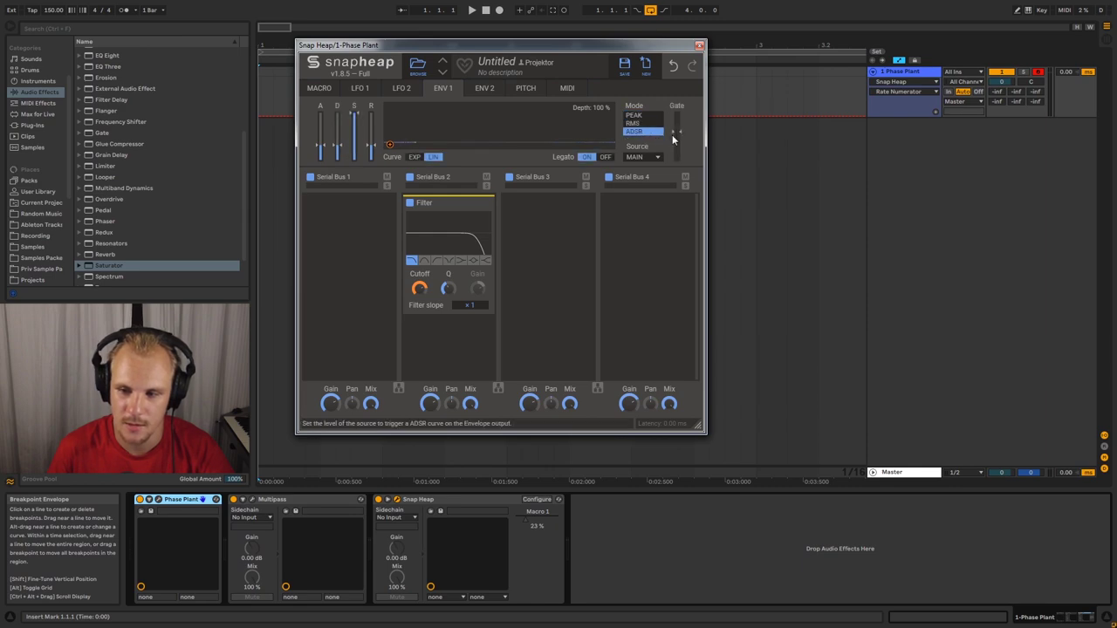
{"action": "left_click", "coordinate": [633, 115]}
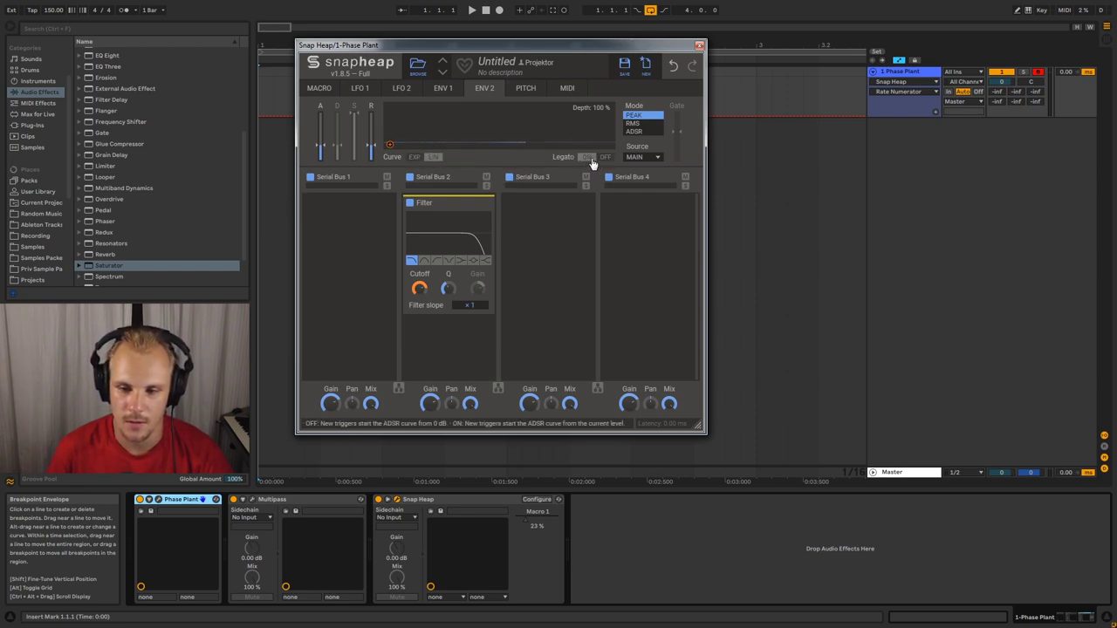
{"action": "left_click", "coordinate": [646, 158]}
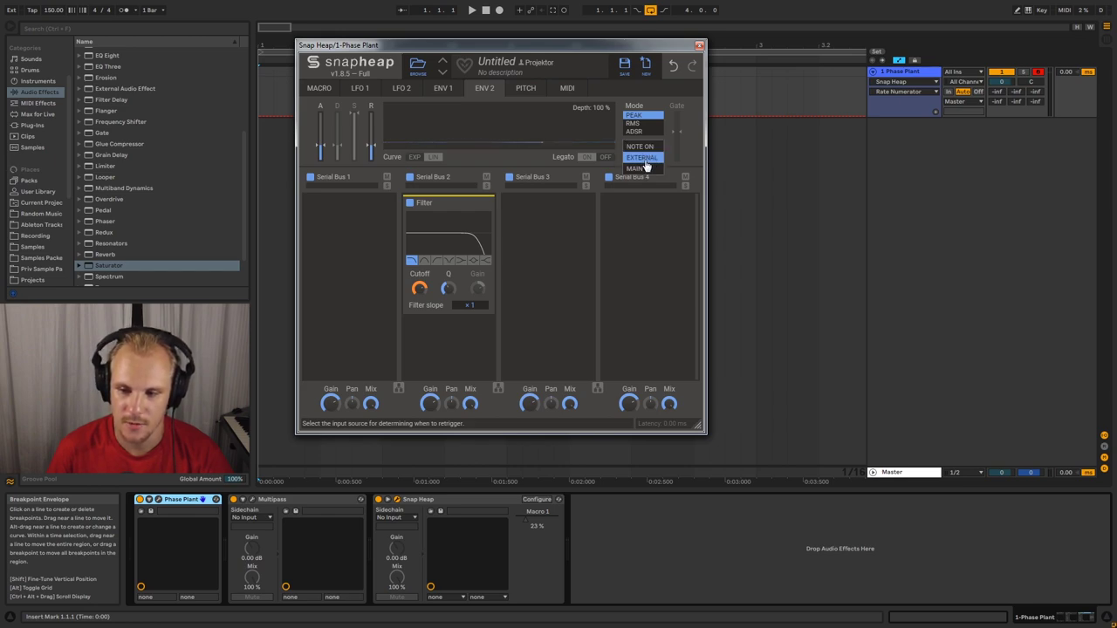
{"action": "left_click", "coordinate": [643, 168]}
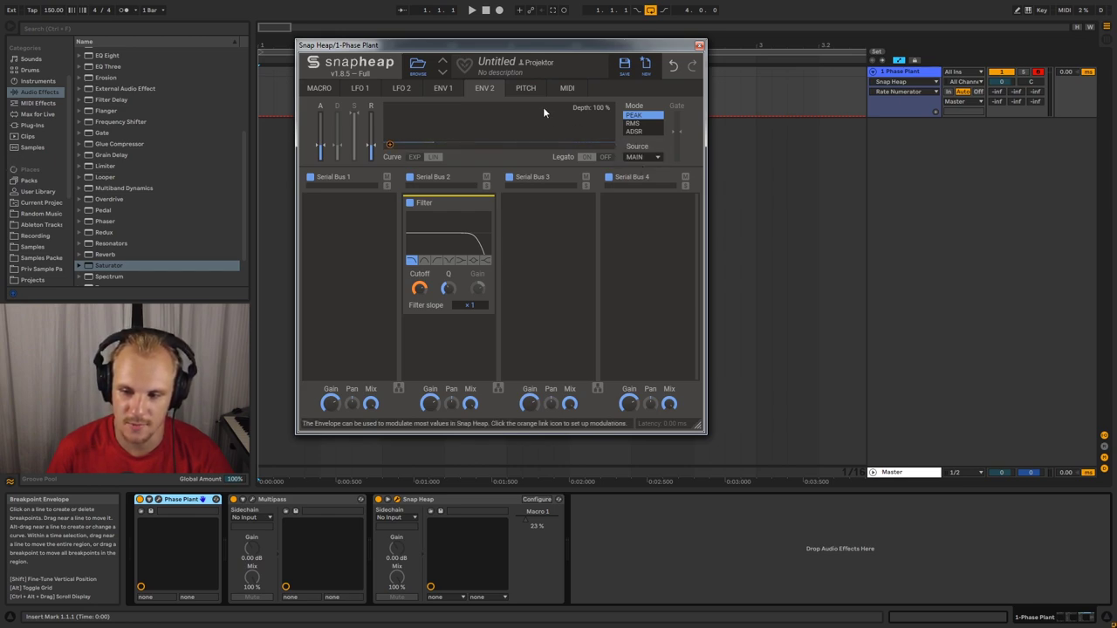
- Narrow the Pitch Tracker's note range by raising its lowest note and lowering its highest note
{"action": "left_click", "coordinate": [525, 90]}
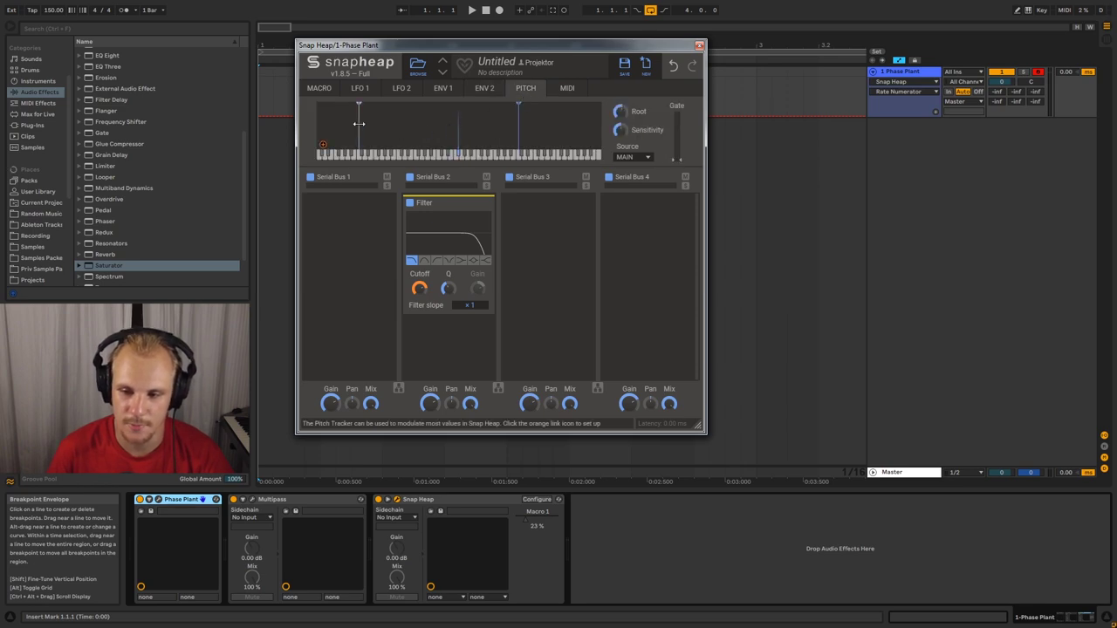
{"action": "left_click_drag", "start_coordinate": [359, 124], "coordinate": [378, 132]}
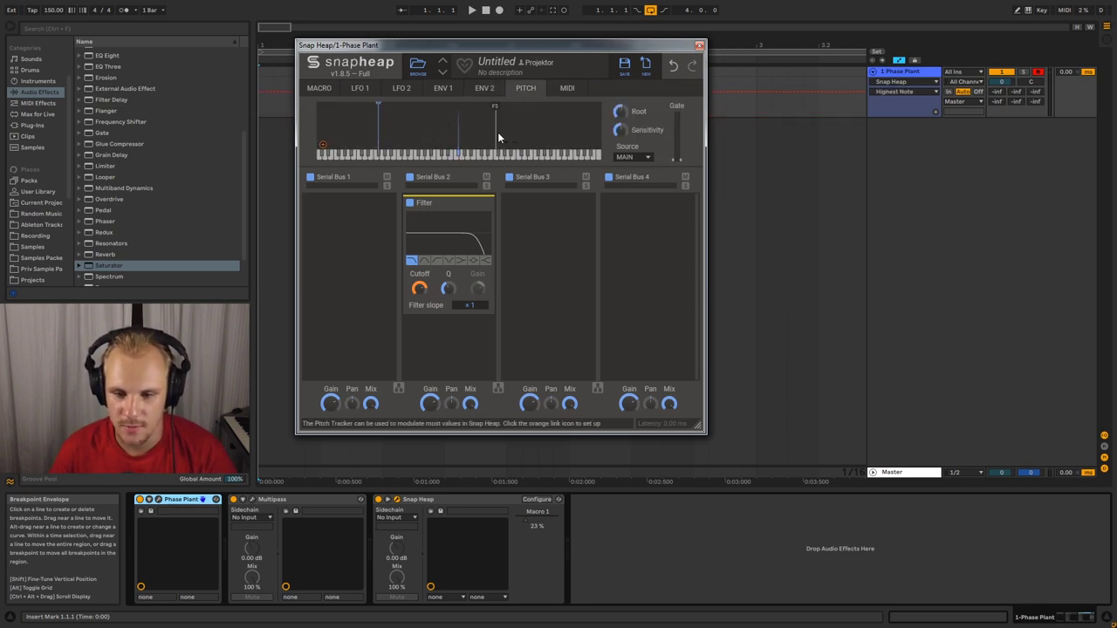
{"action": "left_click_drag", "start_coordinate": [497, 132], "coordinate": [501, 133]}
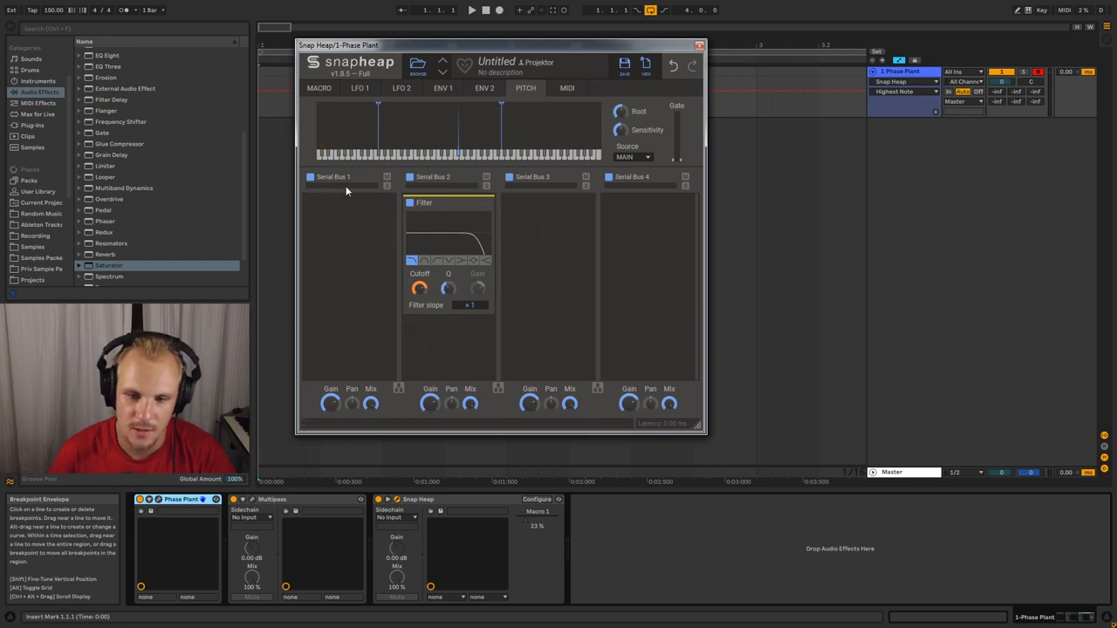
- Raise the Mod wheel to about half in the MIDI modulators, and start and cancel binding a MIDI controller
{"action": "left_click", "coordinate": [574, 90]}
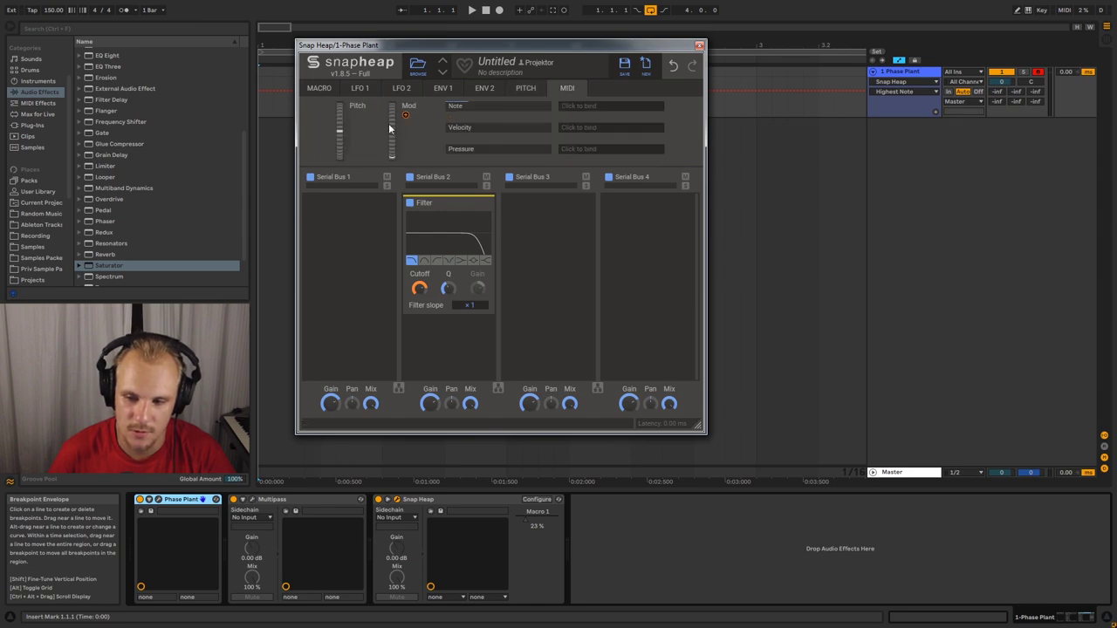
{"action": "left_click_drag", "start_coordinate": [391, 137], "coordinate": [400, 89]}
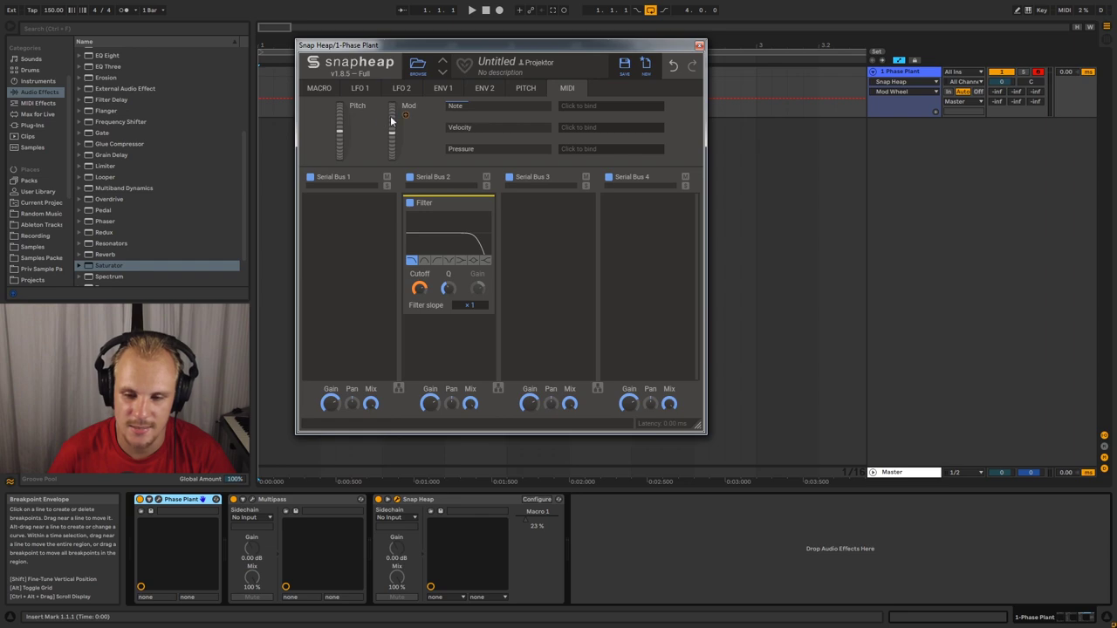
{"action": "left_click_drag", "start_coordinate": [408, 118], "coordinate": [563, 119]}
{"action": "left_click", "coordinate": [593, 108]}
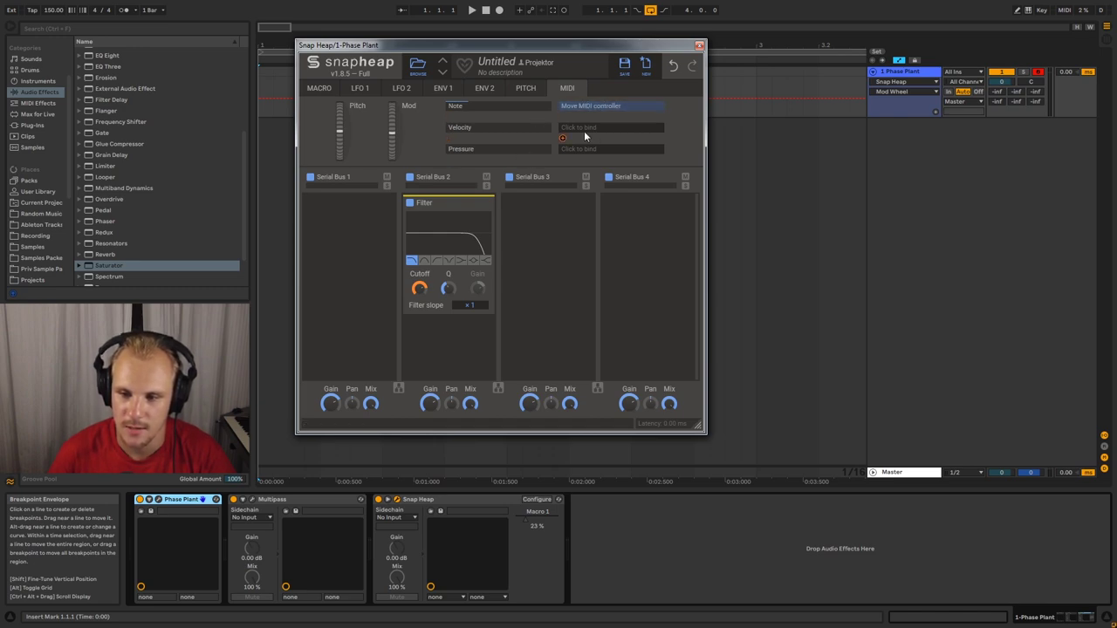
{"action": "left_click", "coordinate": [615, 109]}
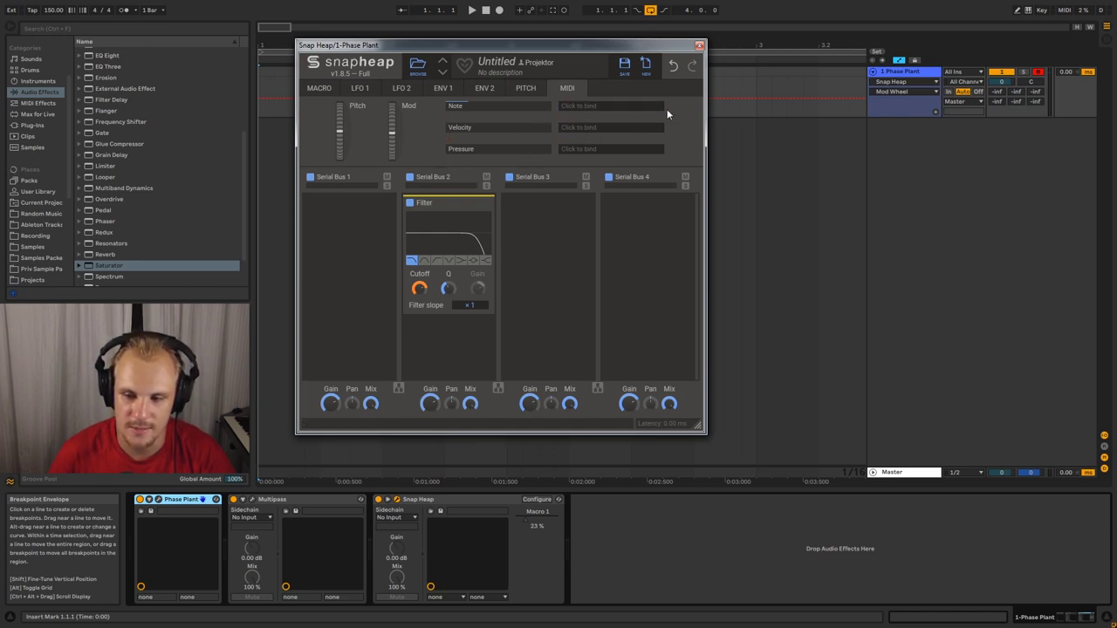
- Go back through the modulators to the macros and adjust the Q of the Filter in Serial Bus 2
{"action": "left_click", "coordinate": [526, 88]}
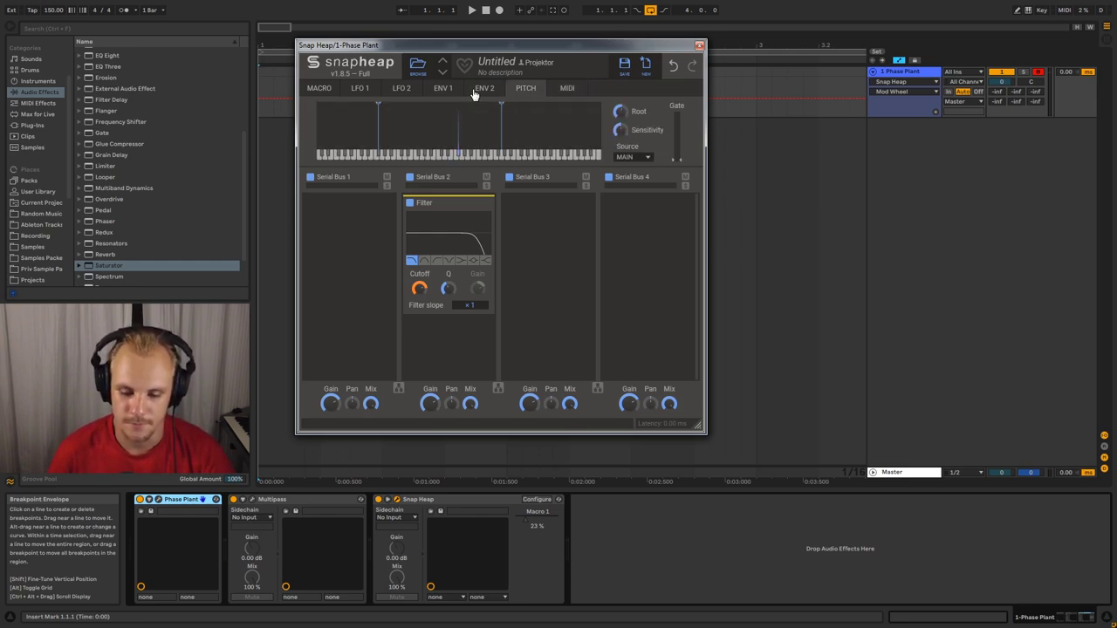
{"action": "left_click", "coordinate": [484, 88]}
{"action": "left_click", "coordinate": [442, 88]}
{"action": "left_click", "coordinate": [400, 88]}
{"action": "left_click", "coordinate": [359, 88]}
{"action": "left_click", "coordinate": [319, 88]}
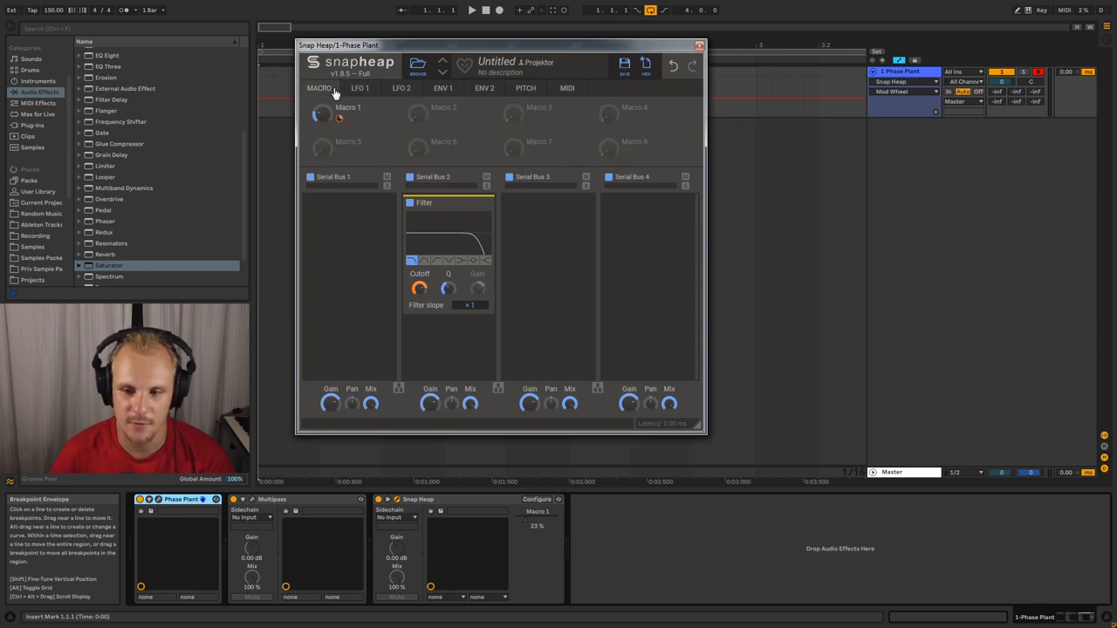
{"action": "left_click_drag", "start_coordinate": [448, 289], "coordinate": [448, 285]}
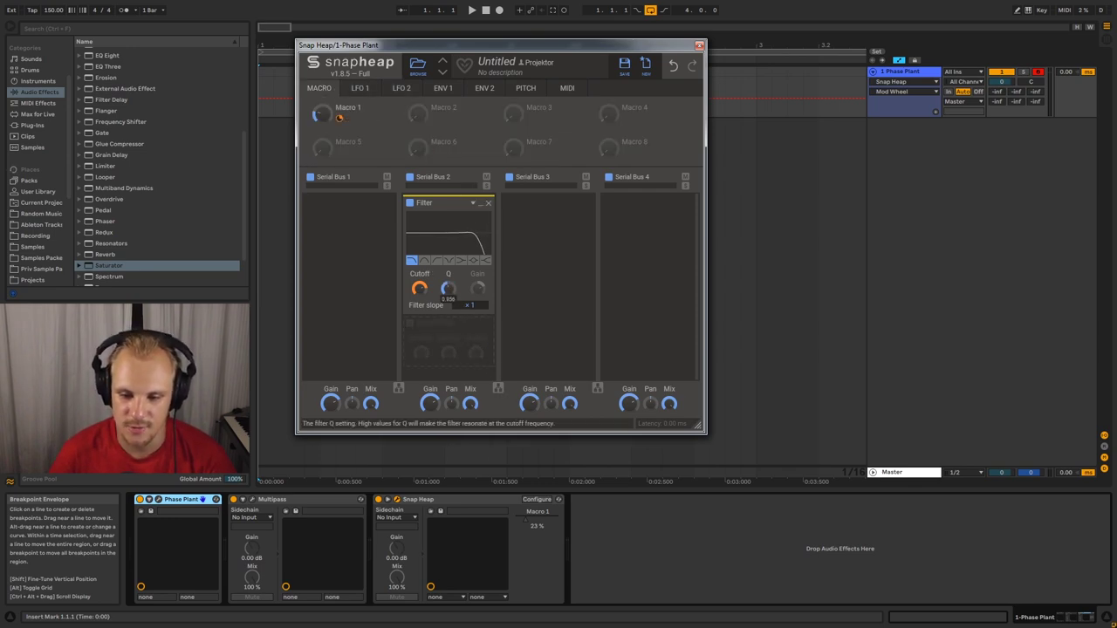
{"action": "left_click_drag", "start_coordinate": [448, 285], "coordinate": [448, 281]}
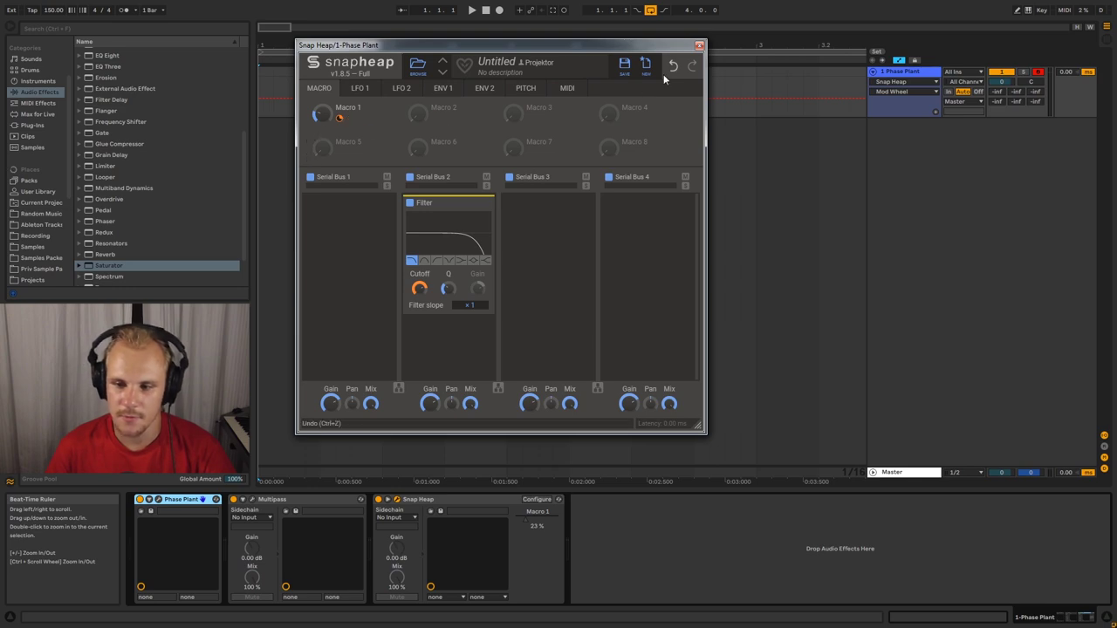
- Close the Snap Heap window and open the Multipass plug-in window from the device chain
{"action": "left_click", "coordinate": [700, 46]}
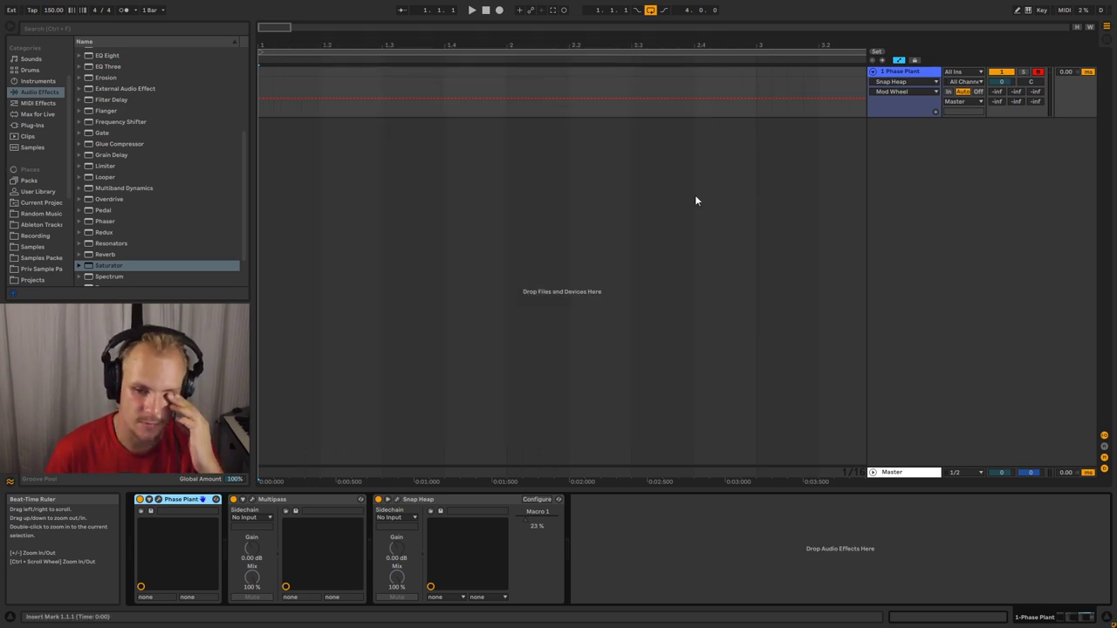
{"action": "left_click", "coordinate": [716, 502]}
{"action": "left_click", "coordinate": [252, 499]}
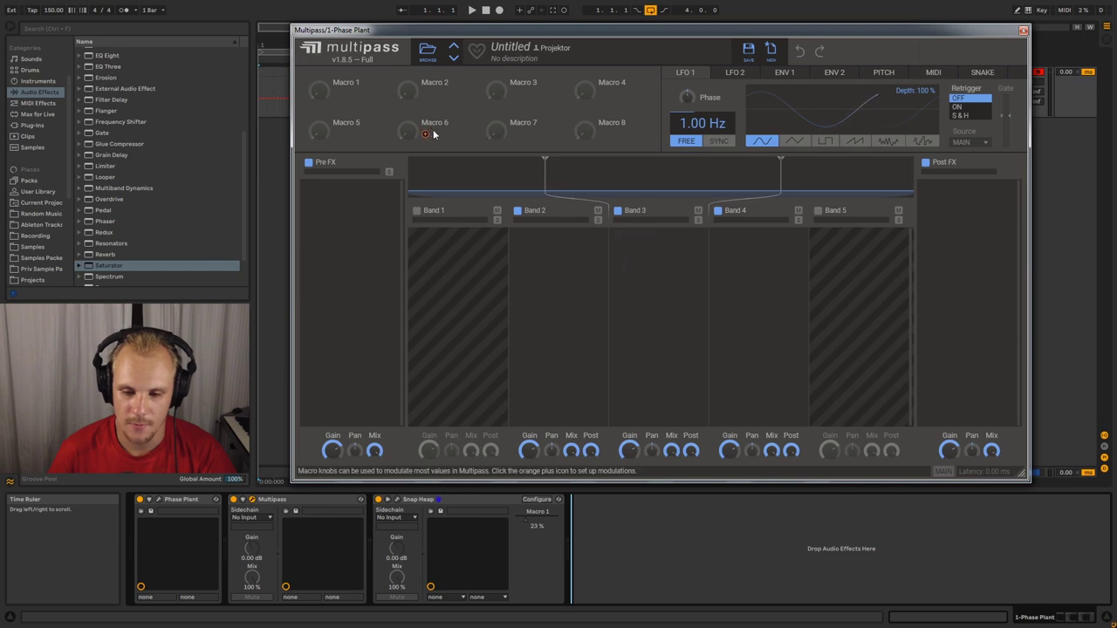
- Examine Multipass's envelope, pitch, MIDI and LFO modulators, finishing on LFO 1
{"action": "left_click", "coordinate": [781, 75]}
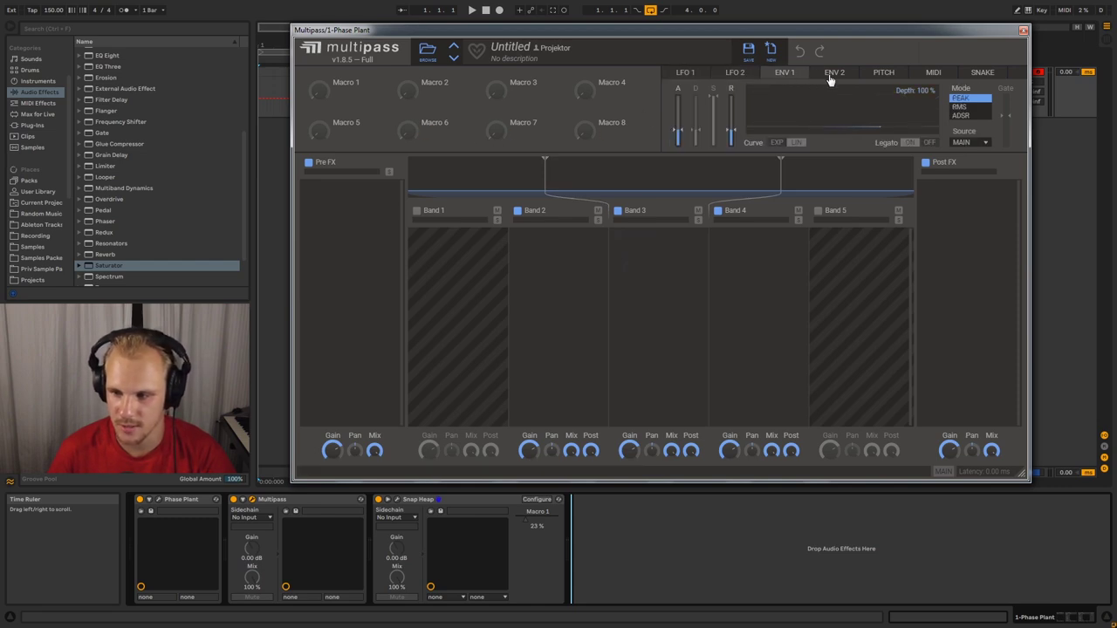
{"action": "left_click", "coordinate": [834, 74]}
{"action": "left_click", "coordinate": [883, 73]}
{"action": "left_click", "coordinate": [933, 73]}
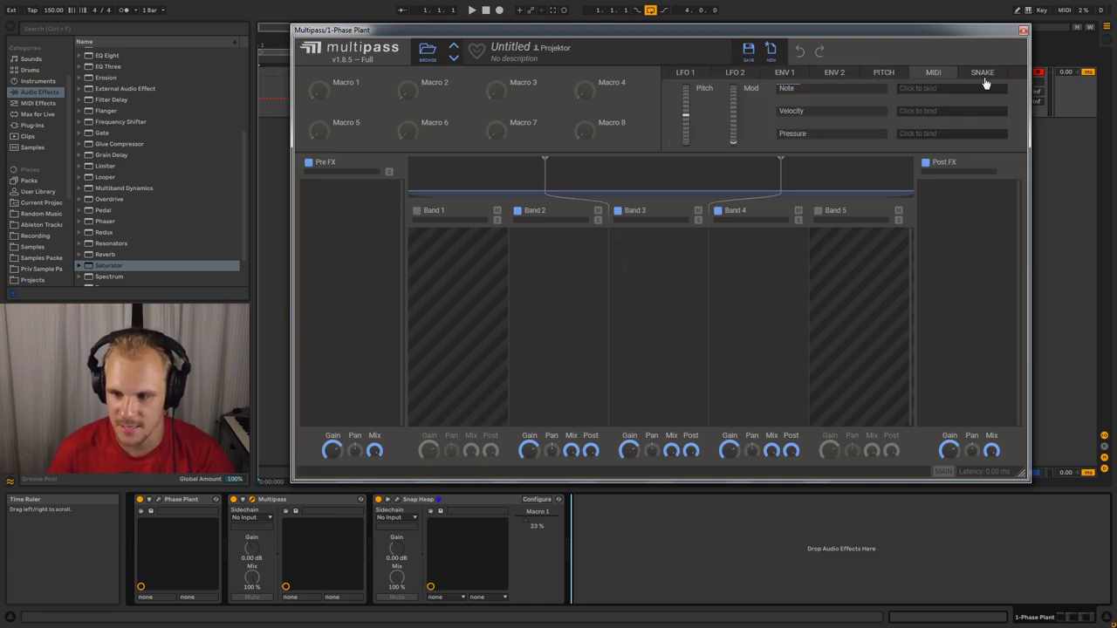
{"action": "left_click", "coordinate": [849, 75]}
{"action": "left_click", "coordinate": [790, 75]}
{"action": "left_click", "coordinate": [742, 75]}
{"action": "left_click", "coordinate": [692, 75]}
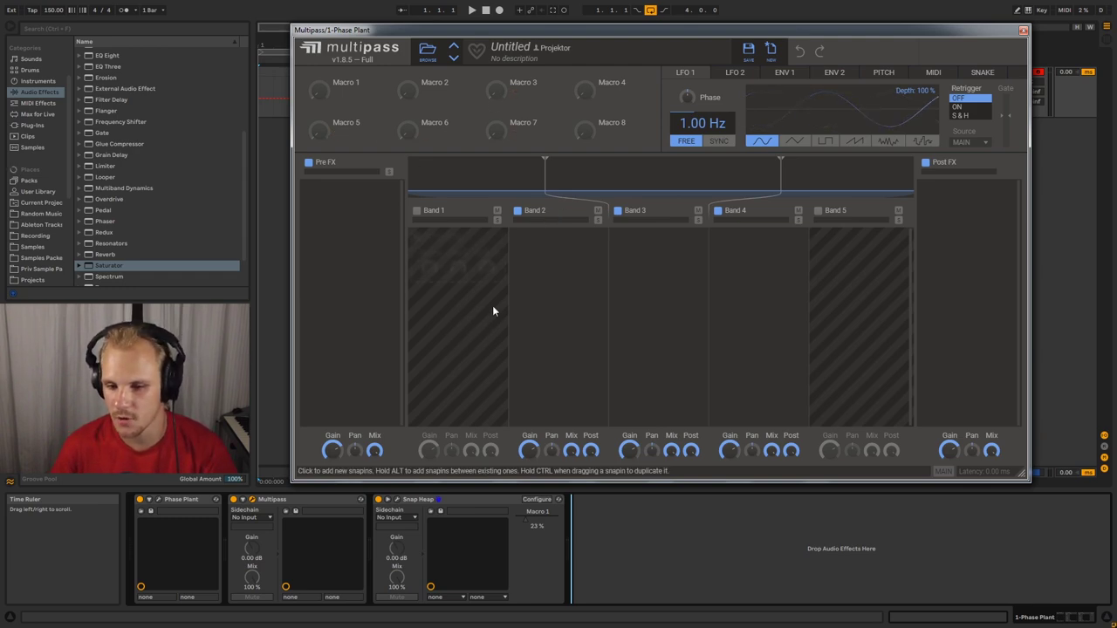
- Enable Band 1 in Multipass
{"action": "left_click", "coordinate": [416, 210]}
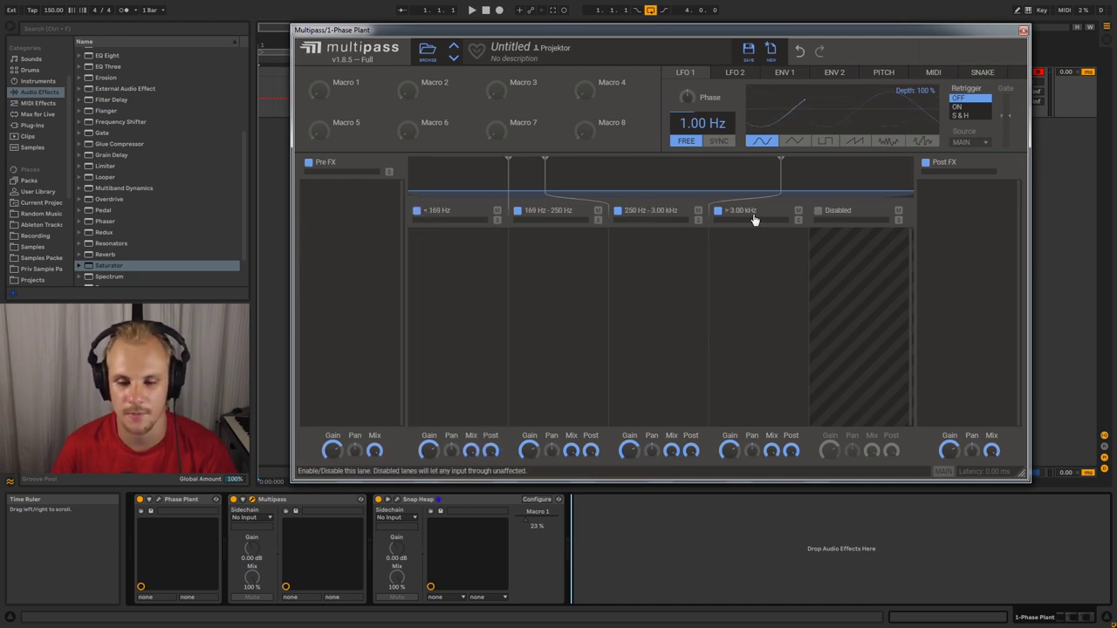
- Enable the fifth band in Multipass and move the two lowest crossovers to about 147 Hz and 548 Hz
{"action": "left_click", "coordinate": [821, 211]}
{"action": "left_click_drag", "start_coordinate": [550, 166], "coordinate": [585, 166]}
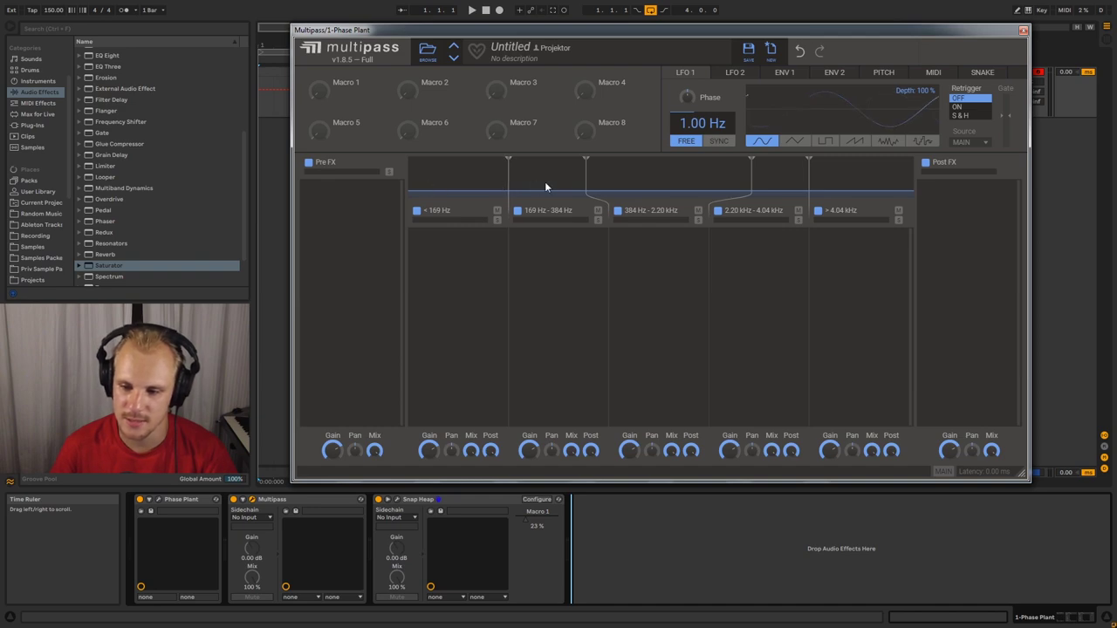
{"action": "left_click_drag", "start_coordinate": [585, 182], "coordinate": [607, 182]}
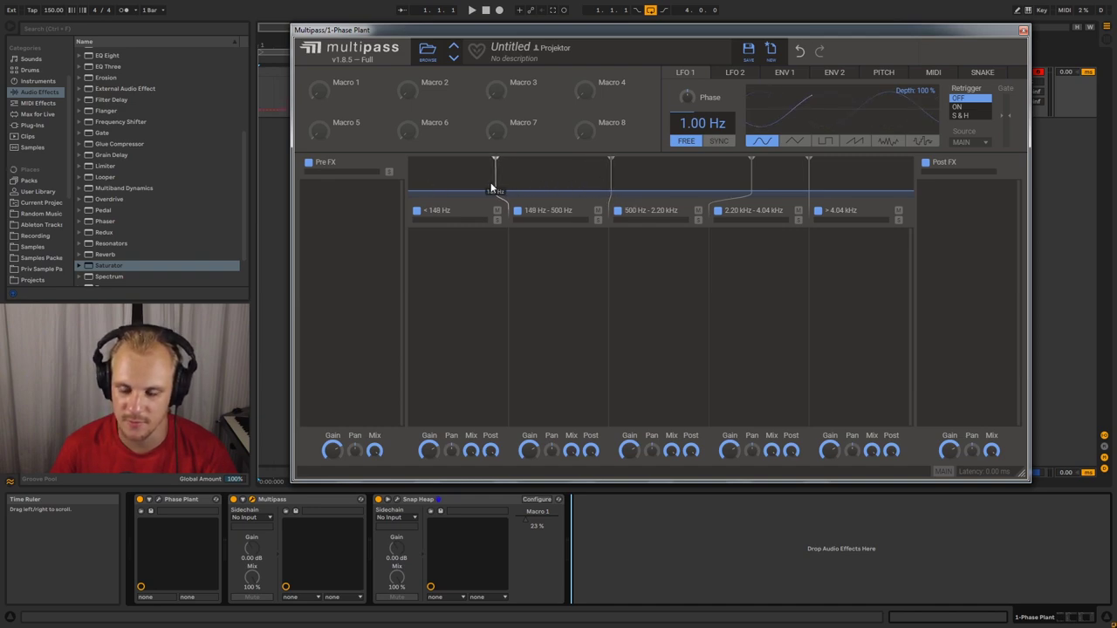
{"action": "left_click_drag", "start_coordinate": [492, 187], "coordinate": [490, 187]}
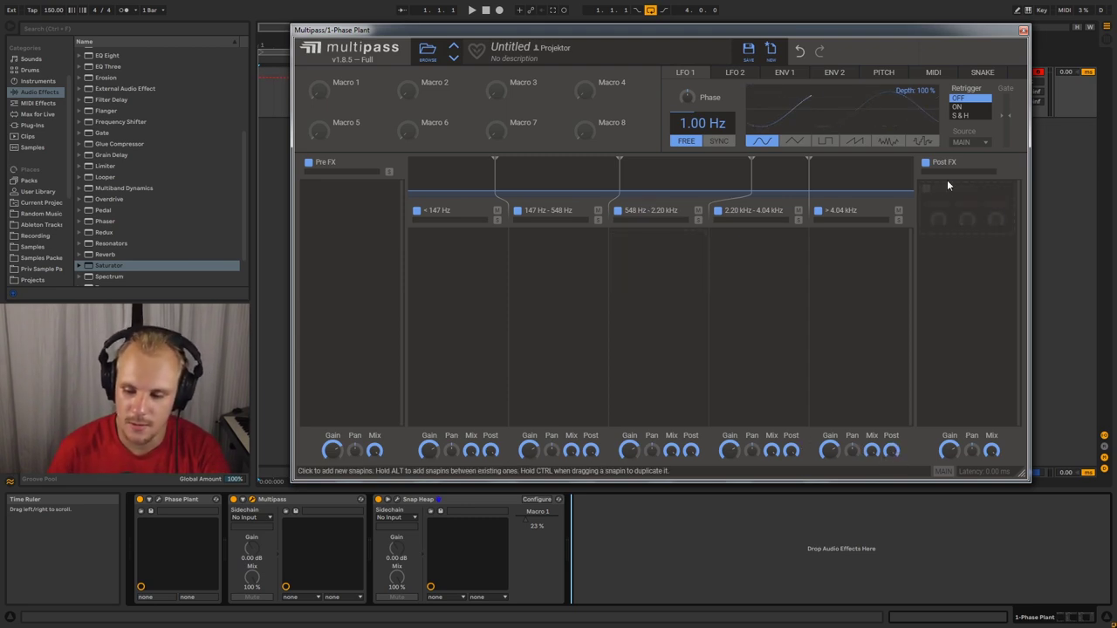
- Lower the highest band's Post amount to about 11% and turn it back up to full
{"action": "left_click_drag", "start_coordinate": [891, 450], "coordinate": [891, 507]}
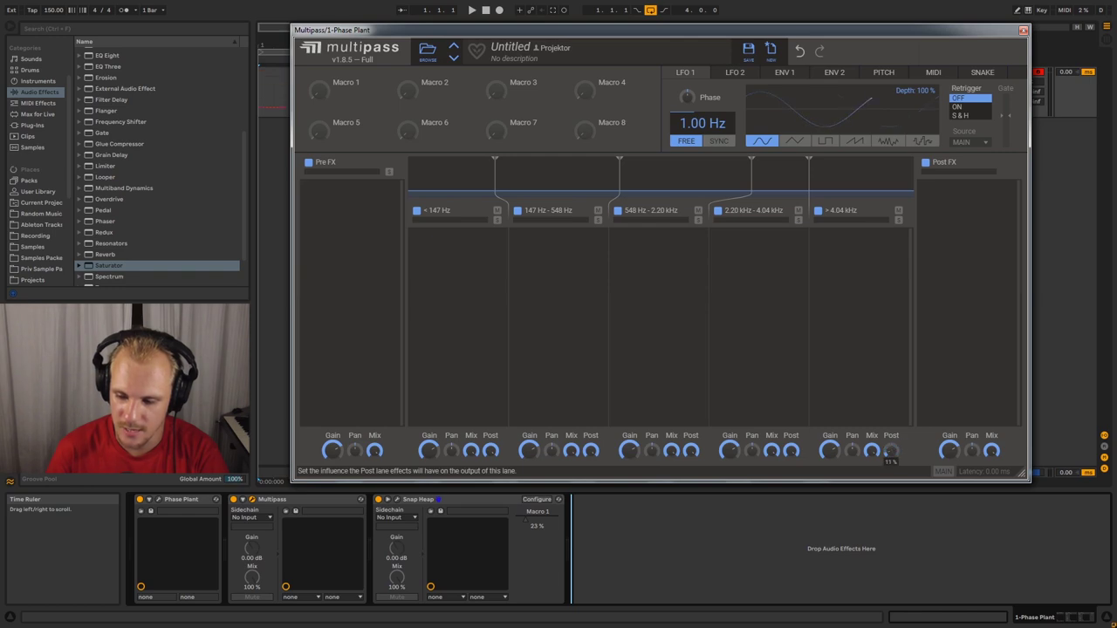
{"action": "mouse_move", "coordinate": [891, 451]}
{"action": "left_mouse_down"}
{"action": "mouse_move", "coordinate": [892, 472]}
{"action": "mouse_move", "coordinate": [891, 436]}
{"action": "left_mouse_up"}
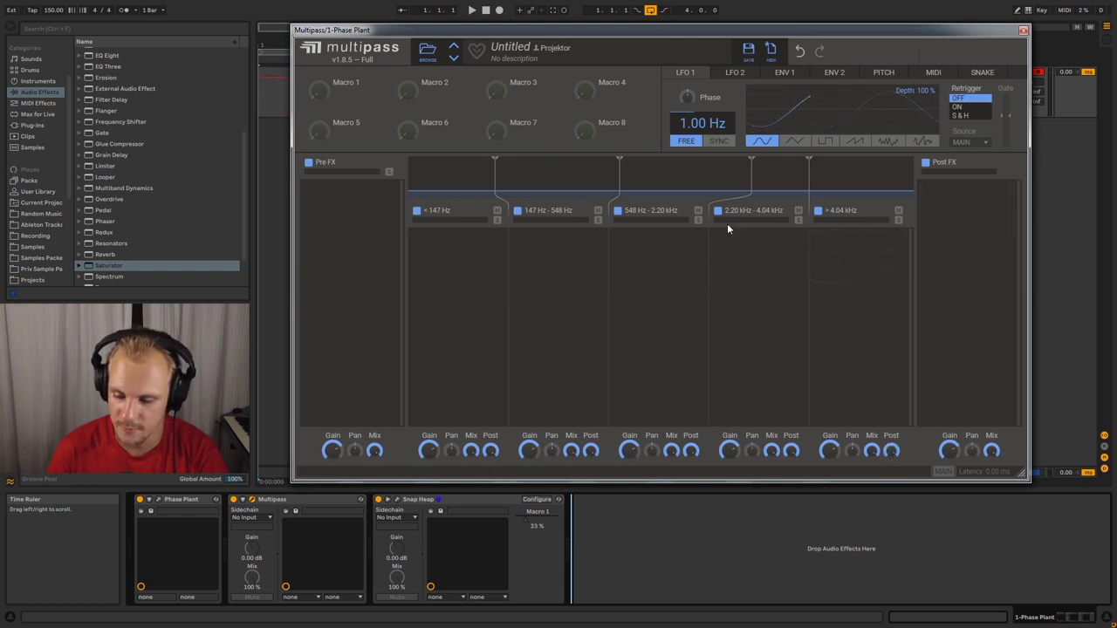
- Add a 3-Band EQ to the lowest band and a Compressor to the second band
{"action": "left_click", "coordinate": [489, 267]}
{"action": "left_click", "coordinate": [531, 277]}
{"action": "left_click", "coordinate": [531, 276]}
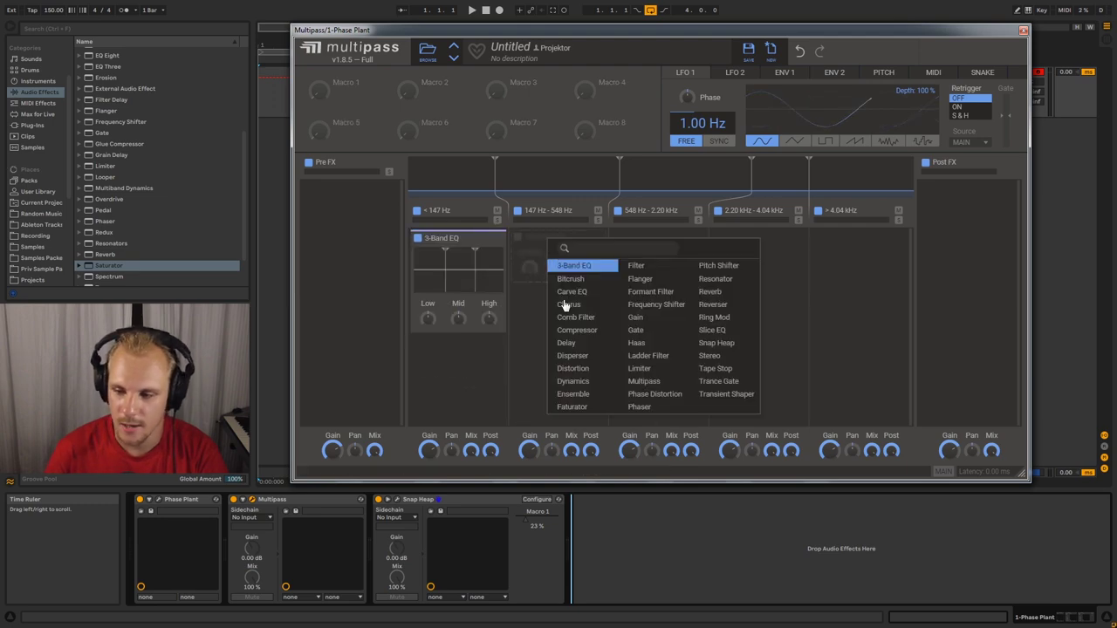
{"action": "left_click", "coordinate": [569, 329]}
- Add a Bitcrush and a Comb Filter to the third band
{"action": "left_click", "coordinate": [675, 270]}
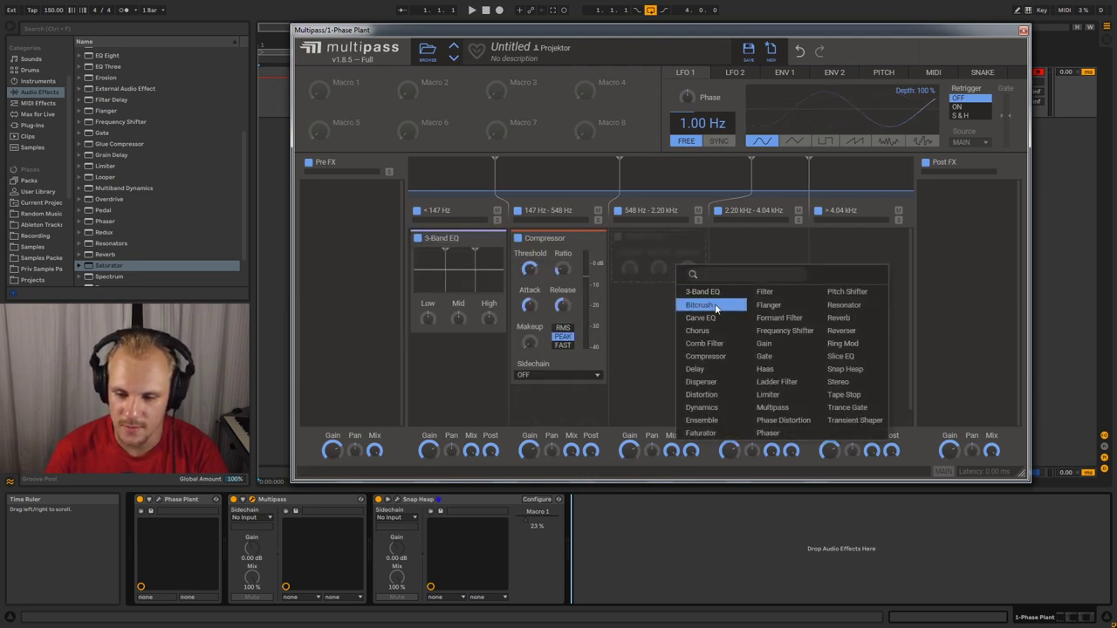
{"action": "left_click", "coordinate": [715, 305]}
{"action": "left_click", "coordinate": [662, 381]}
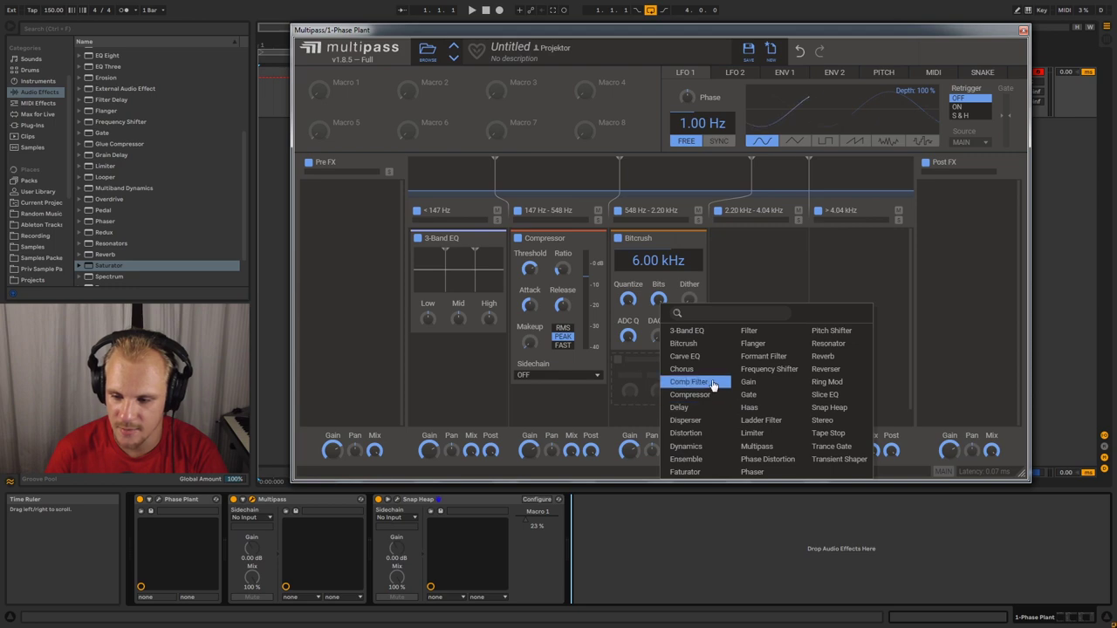
{"action": "left_click", "coordinate": [713, 385]}
- Minimize the Comb Filter, Bitcrush, Compressor and 3-Band EQ snapins
{"action": "left_click", "coordinate": [689, 361]}
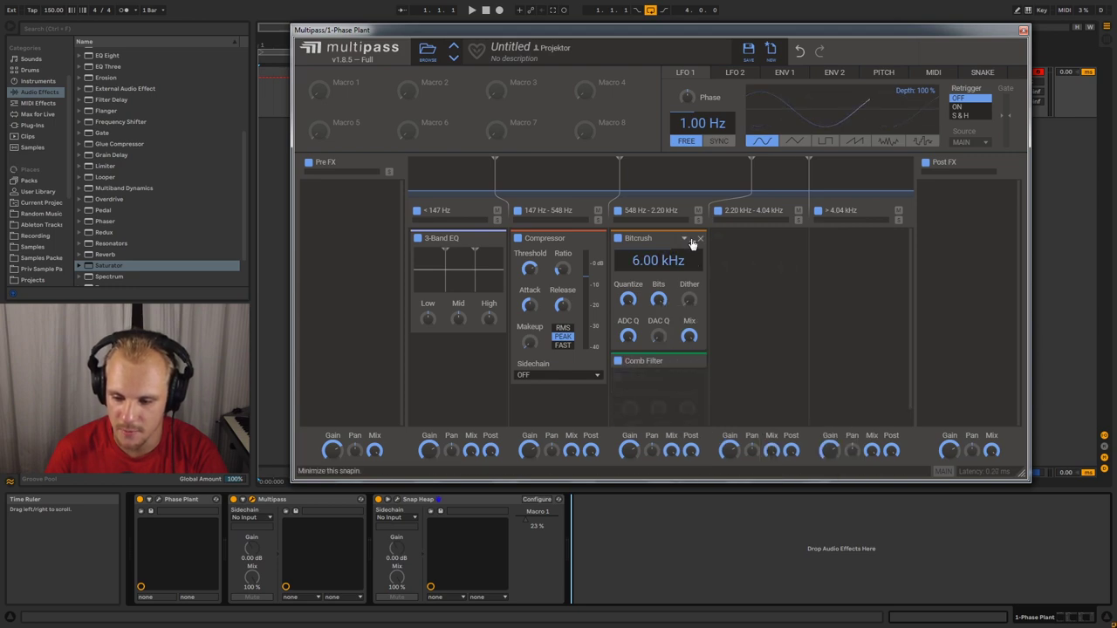
{"action": "left_click", "coordinate": [686, 239]}
{"action": "left_click", "coordinate": [589, 238]}
{"action": "left_click", "coordinate": [492, 238]}
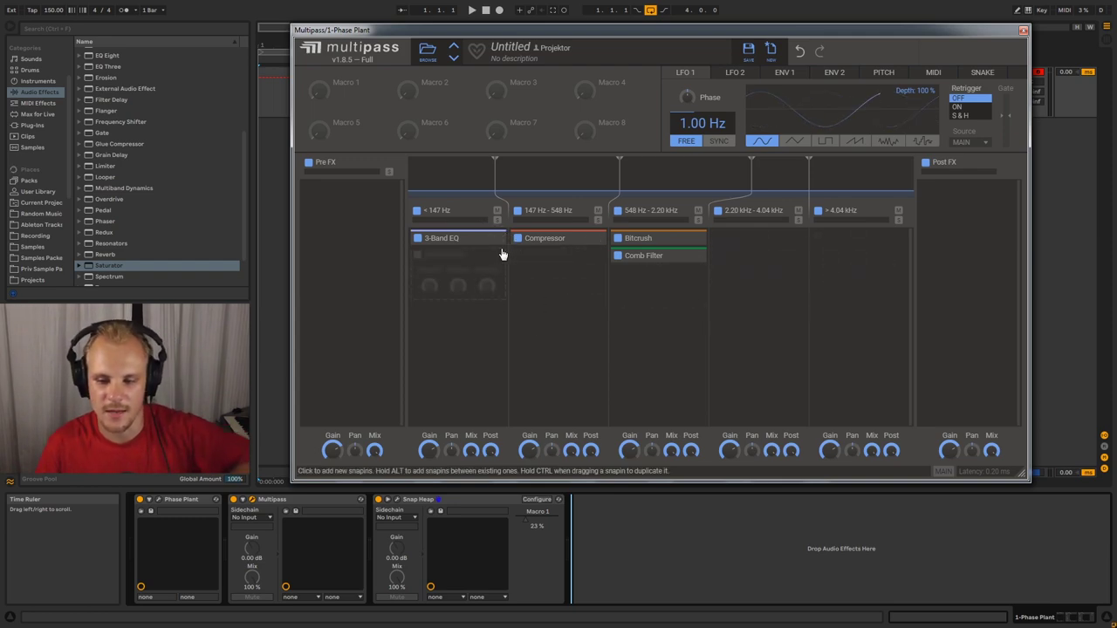
- Remove the 3-Band EQ, Compressor, Bitcrush and Comb Filter from the Multipass bands
{"action": "left_click", "coordinate": [500, 241]}
{"action": "left_click", "coordinate": [601, 240]}
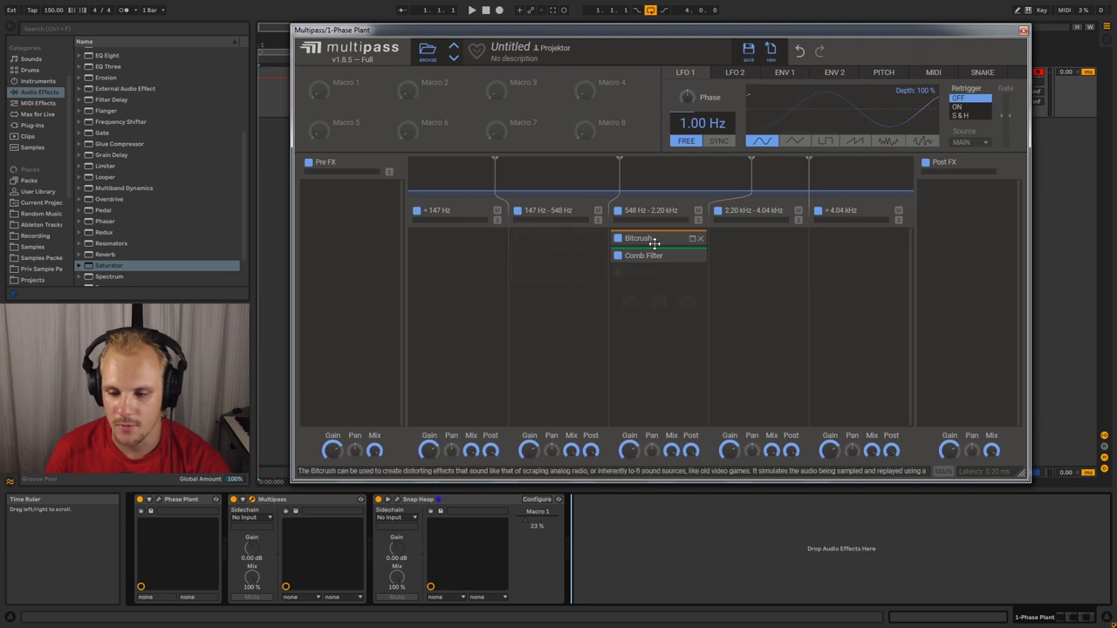
{"action": "left_click", "coordinate": [700, 241]}
{"action": "left_click", "coordinate": [700, 239]}
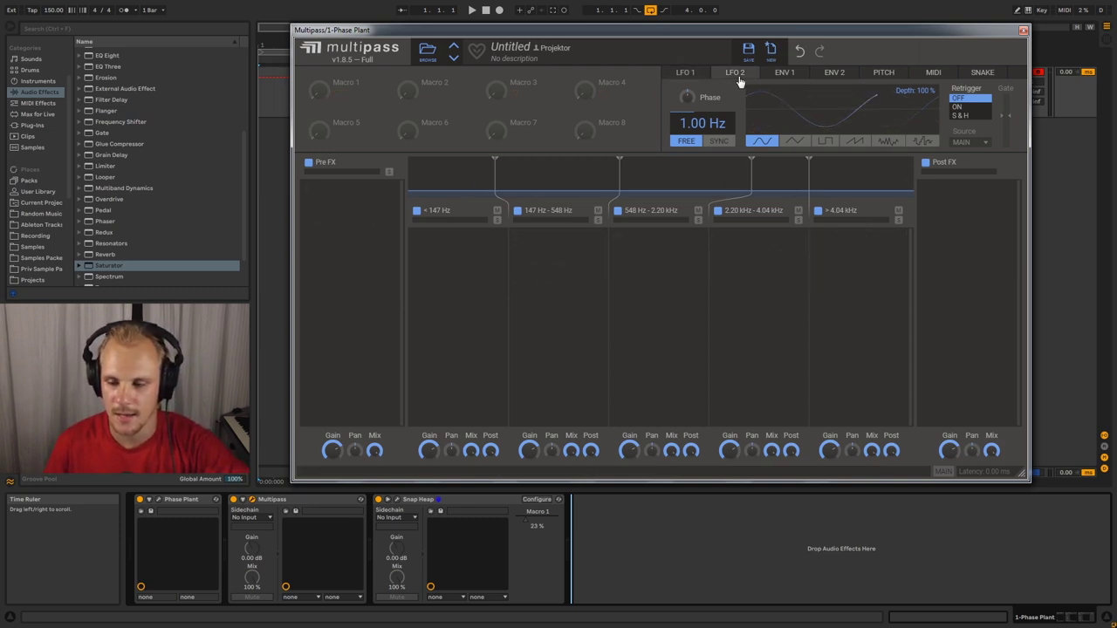
- Look through Multipass's Env 1, Env 2, Pitch and MIDI modulators and return to LFO 1
{"action": "left_click", "coordinate": [795, 81]}
{"action": "left_click", "coordinate": [829, 75]}
{"action": "left_click", "coordinate": [890, 76]}
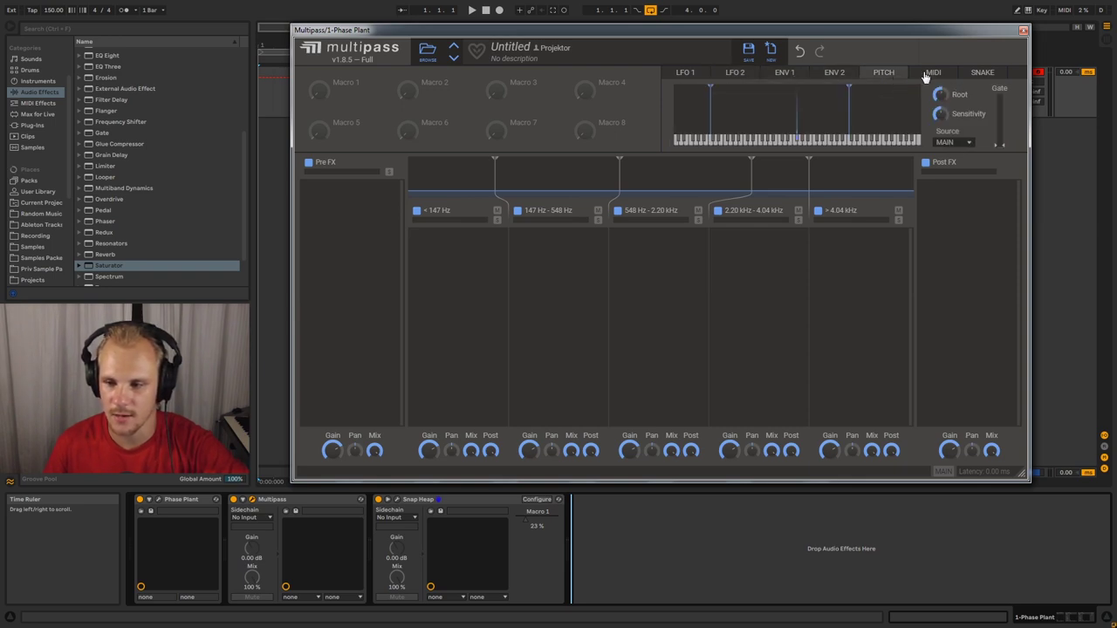
{"action": "left_click", "coordinate": [931, 76]}
{"action": "left_click", "coordinate": [686, 79]}
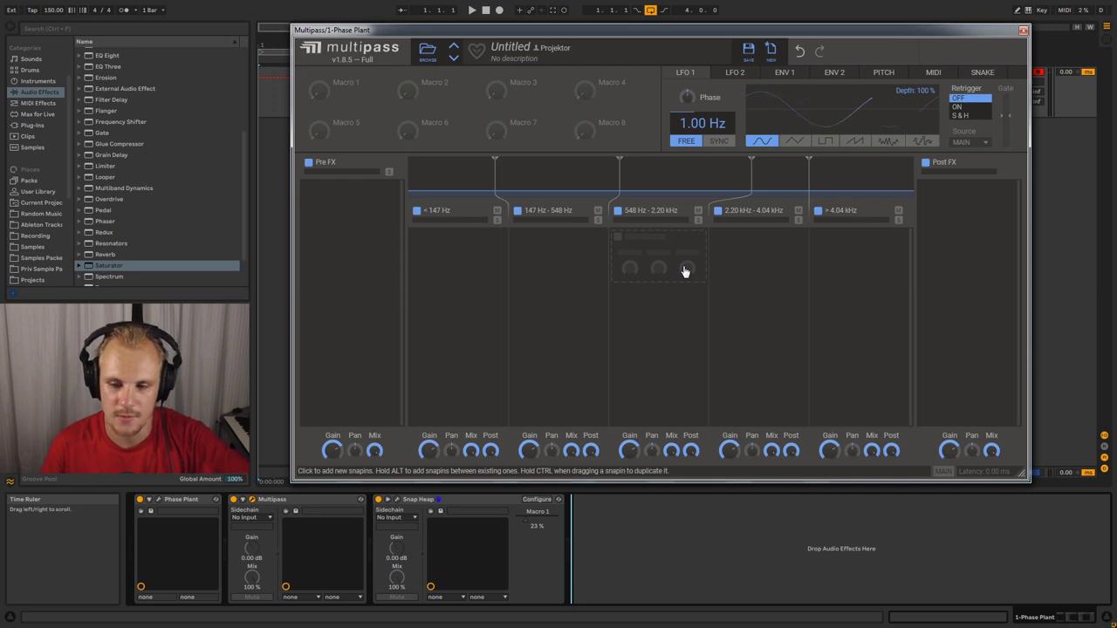
- Close the Multipass window and open the Phase Plant plug-in window from the device chain
{"action": "left_click", "coordinate": [1024, 32]}
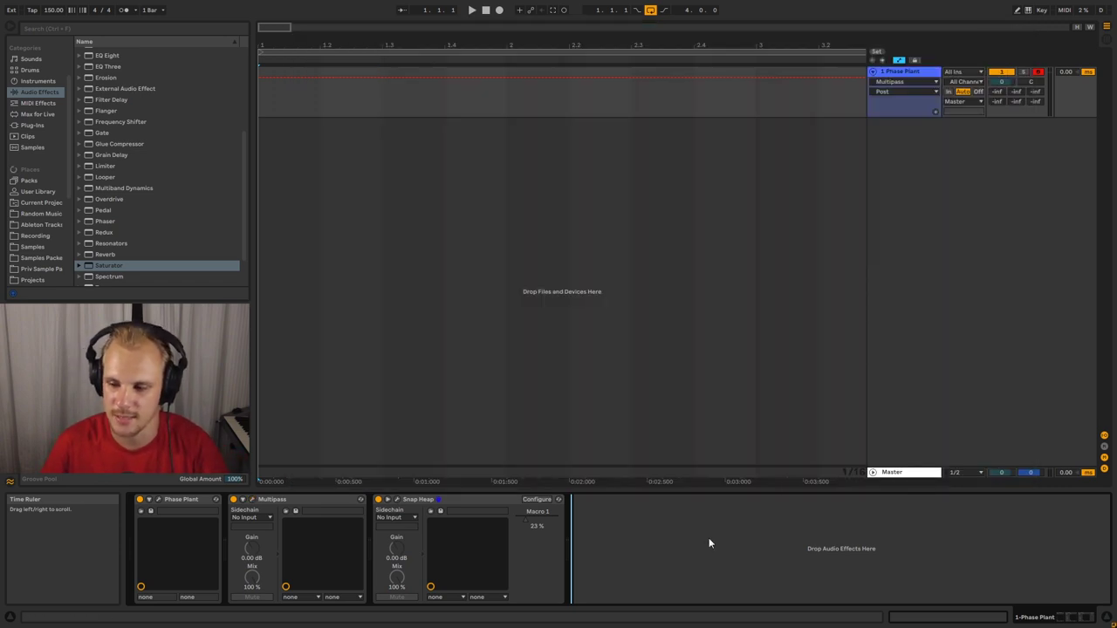
{"action": "left_click", "coordinate": [158, 499]}
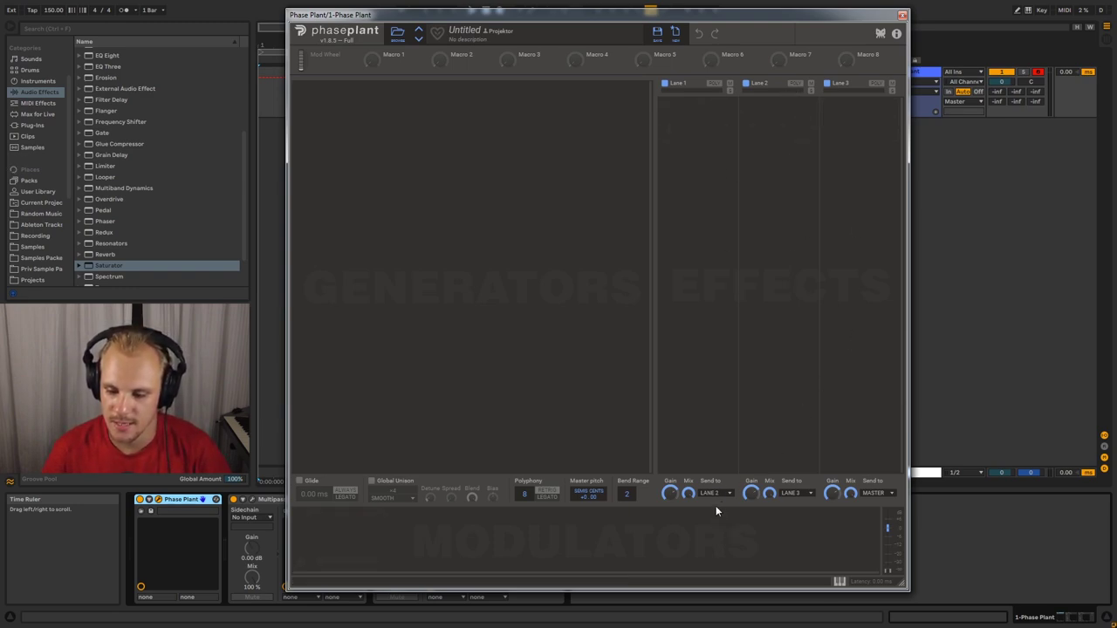
- Route the output of effects Lane 2 to Master
{"action": "left_click", "coordinate": [801, 495]}
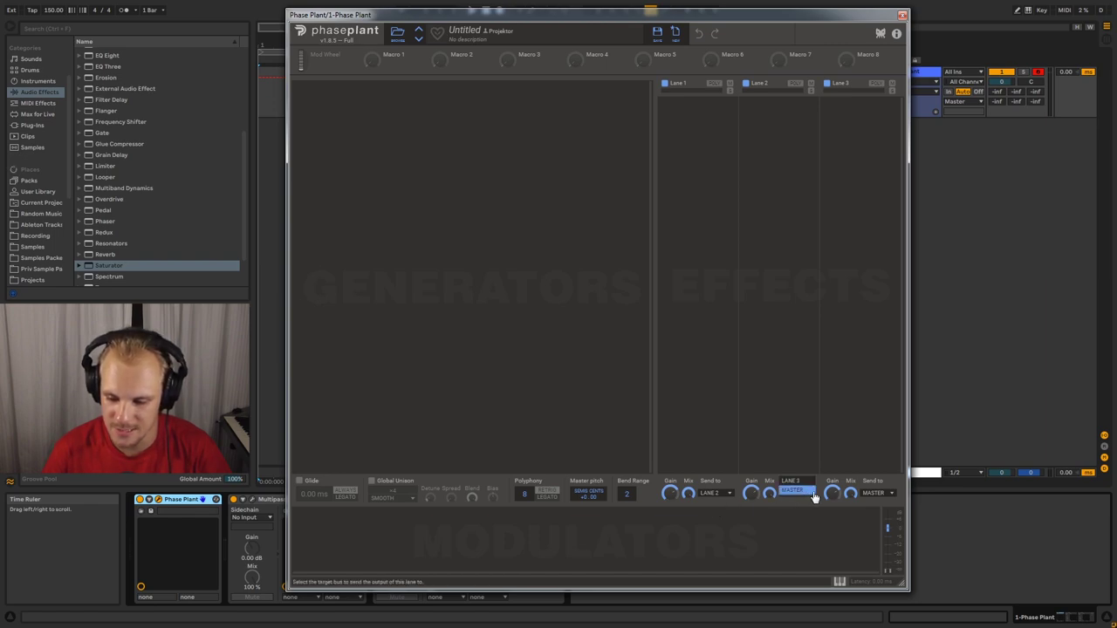
{"action": "left_click", "coordinate": [806, 494]}
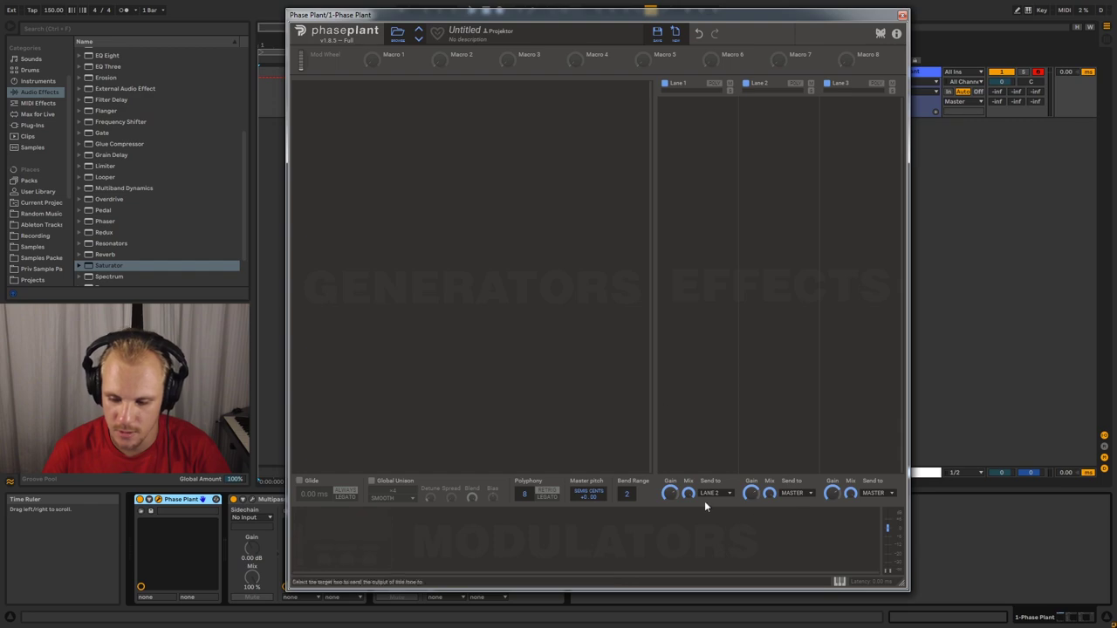
- Add an Analog generator in a new group and send its output to Lane 1
{"action": "left_click", "coordinate": [349, 125]}
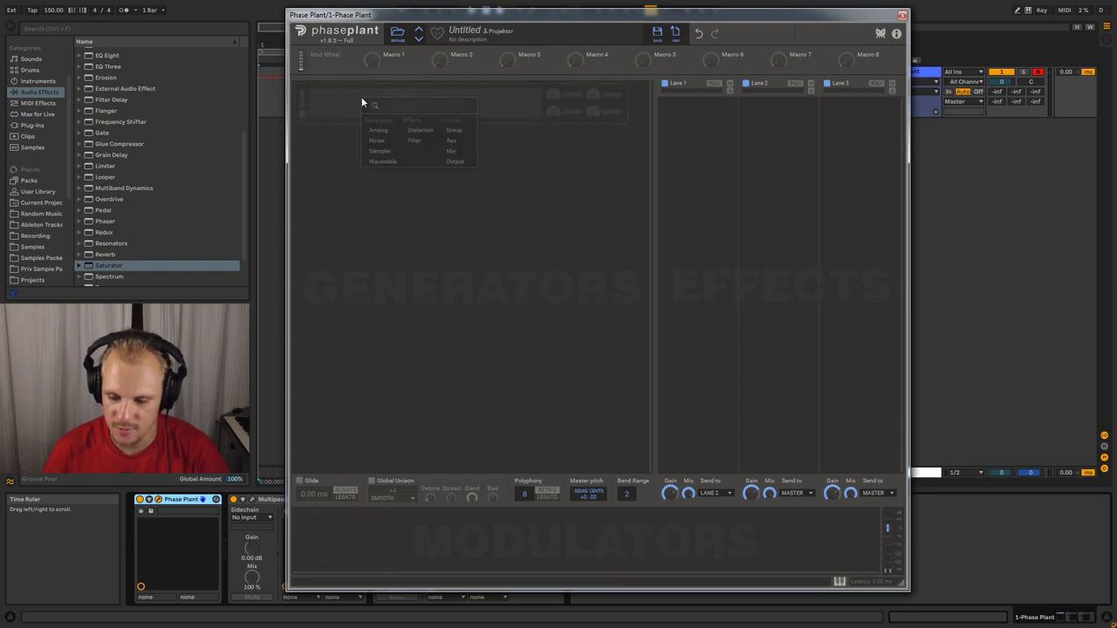
{"action": "left_click", "coordinate": [403, 145]}
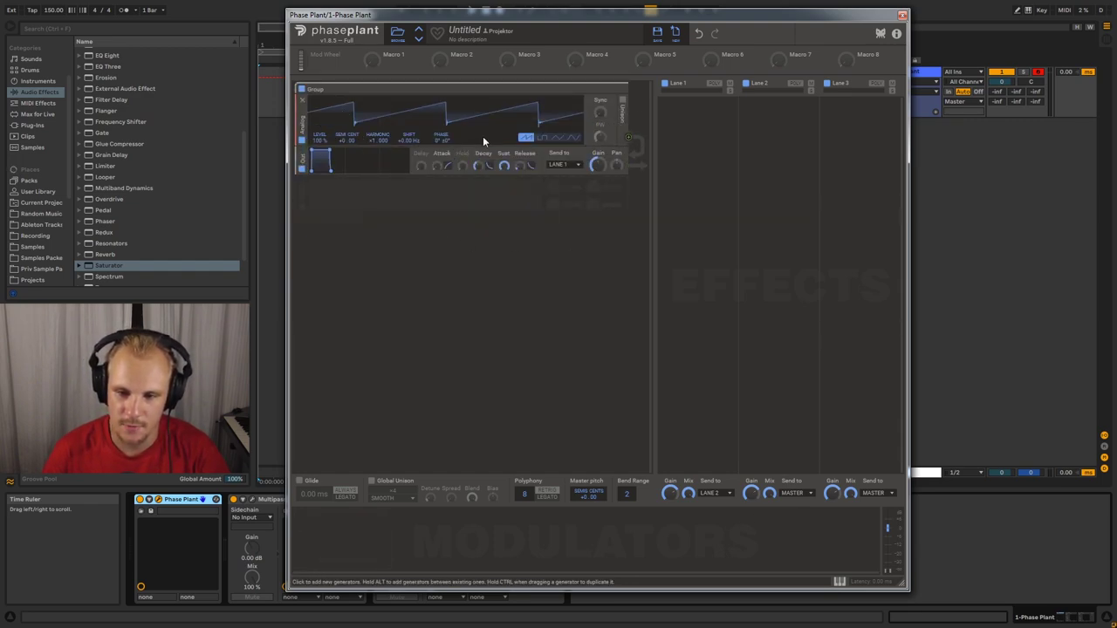
{"action": "left_click", "coordinate": [565, 164]}
{"action": "left_click", "coordinate": [565, 170]}
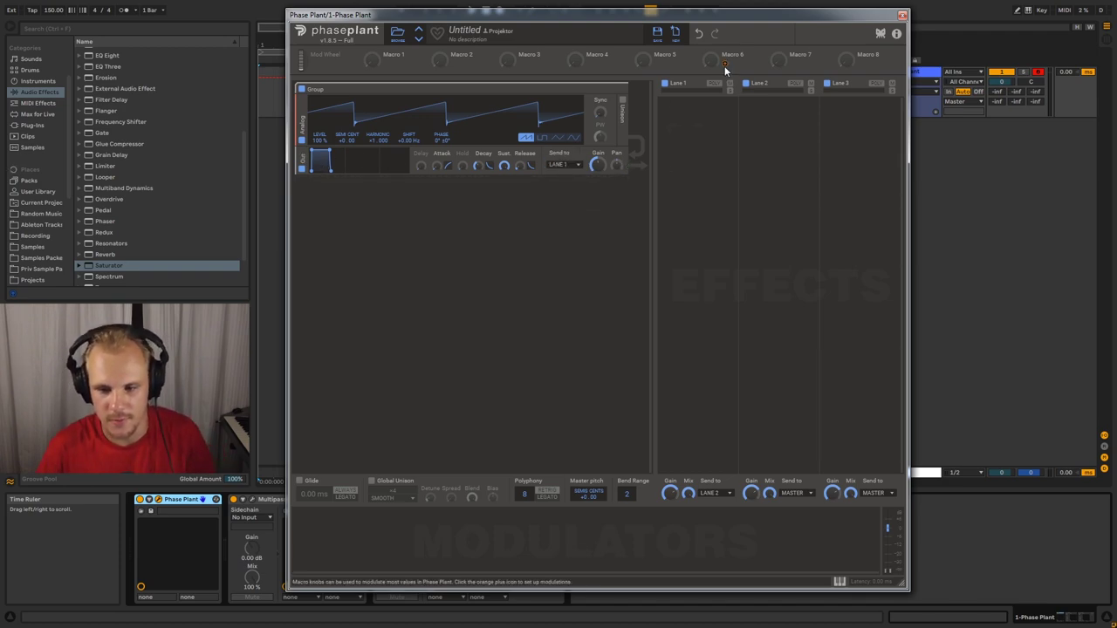
- Add three 3-Band EQ effects in series to Lane 1
{"action": "left_click", "coordinate": [680, 105]}
{"action": "left_click", "coordinate": [689, 117]}
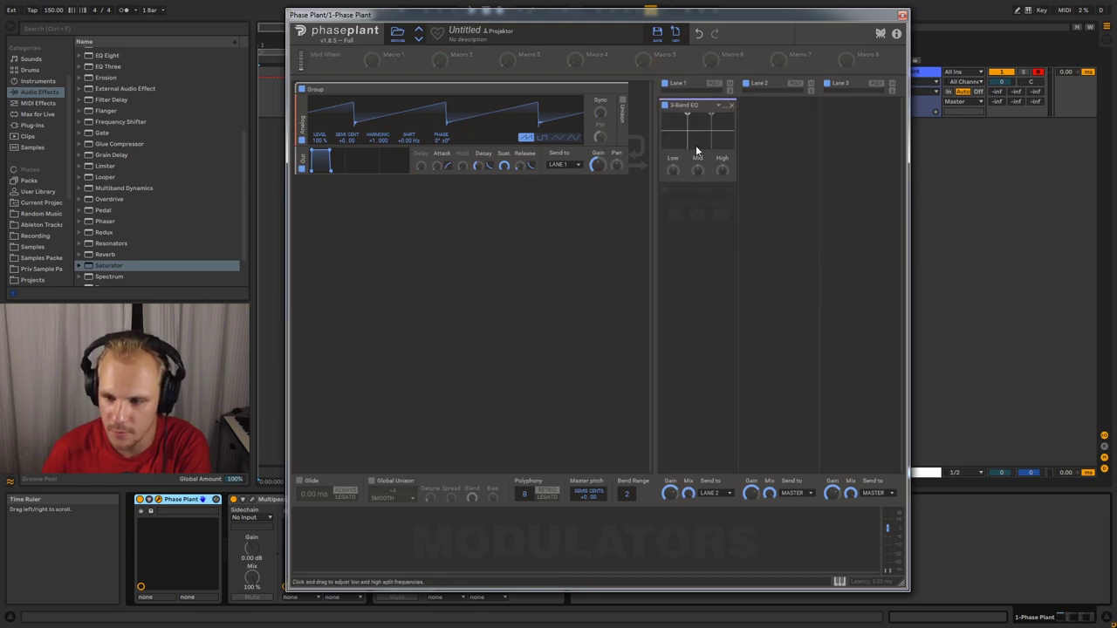
{"action": "left_click", "coordinate": [681, 208]}
{"action": "left_click", "coordinate": [702, 223]}
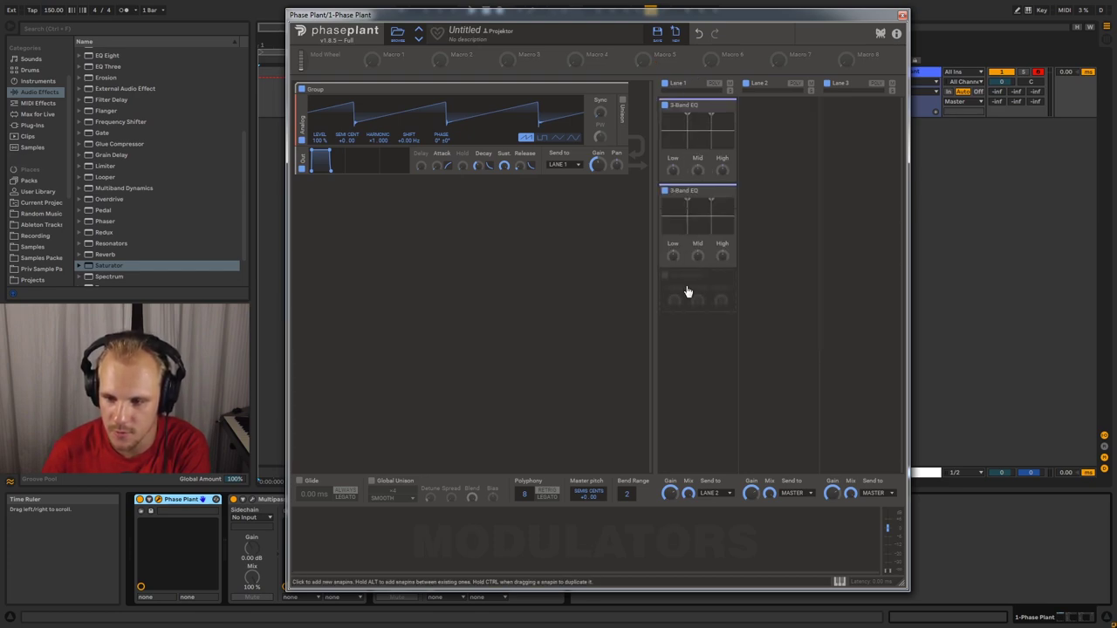
{"action": "left_click", "coordinate": [689, 291]}
{"action": "left_click", "coordinate": [707, 309]}
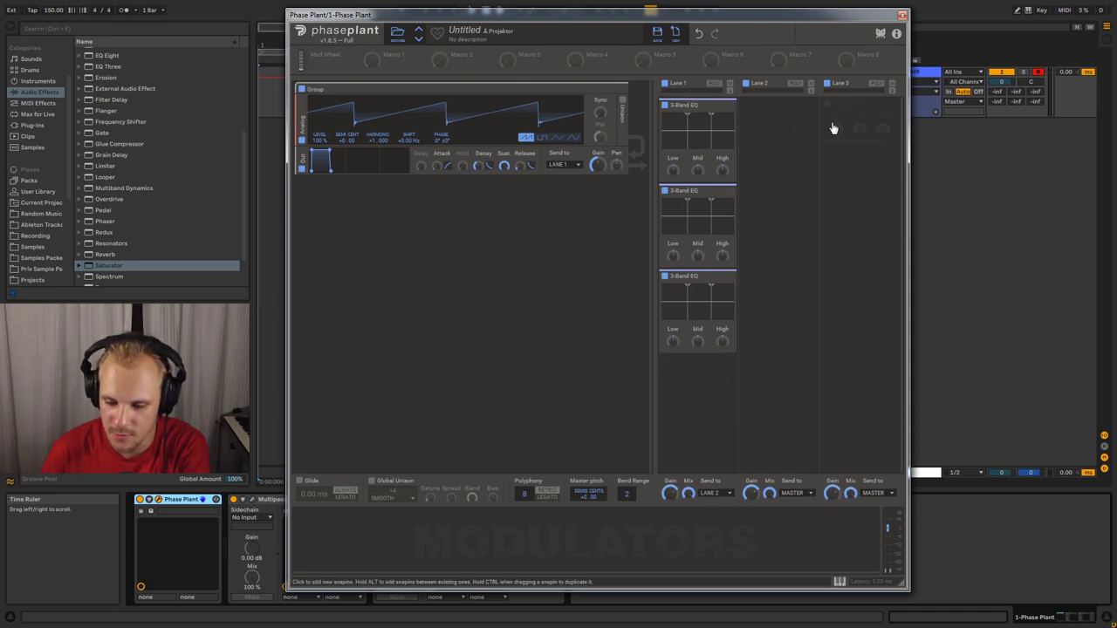
- Add two Carve EQ effects to Lane 2 and a Pitch Shifter to Lane 3
{"action": "left_click", "coordinate": [768, 105]}
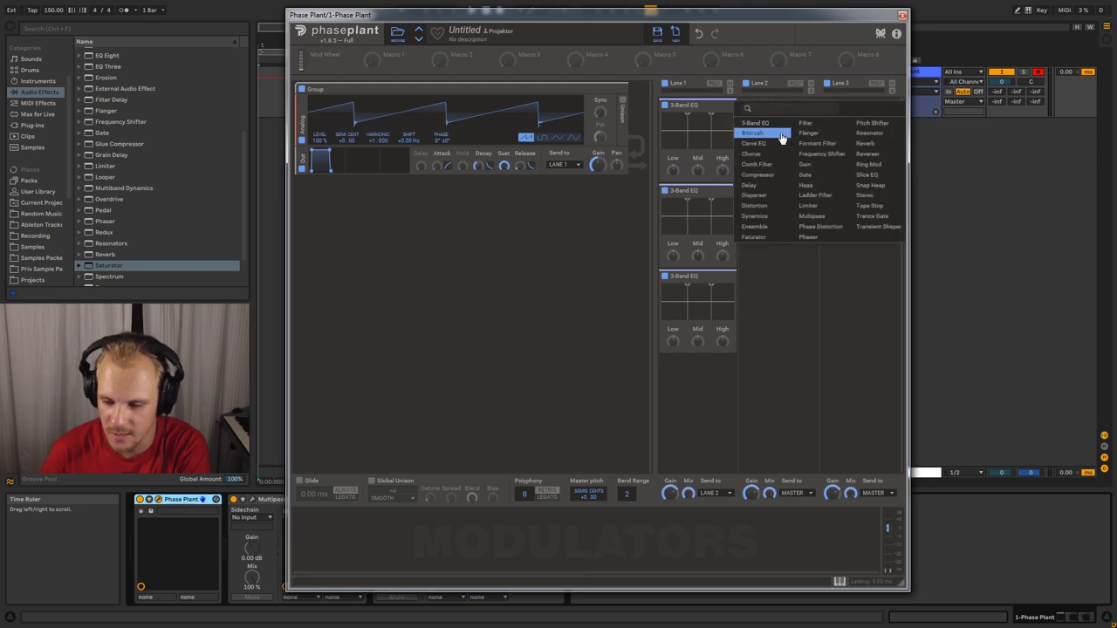
{"action": "left_click", "coordinate": [770, 145]}
{"action": "left_click", "coordinate": [787, 214]}
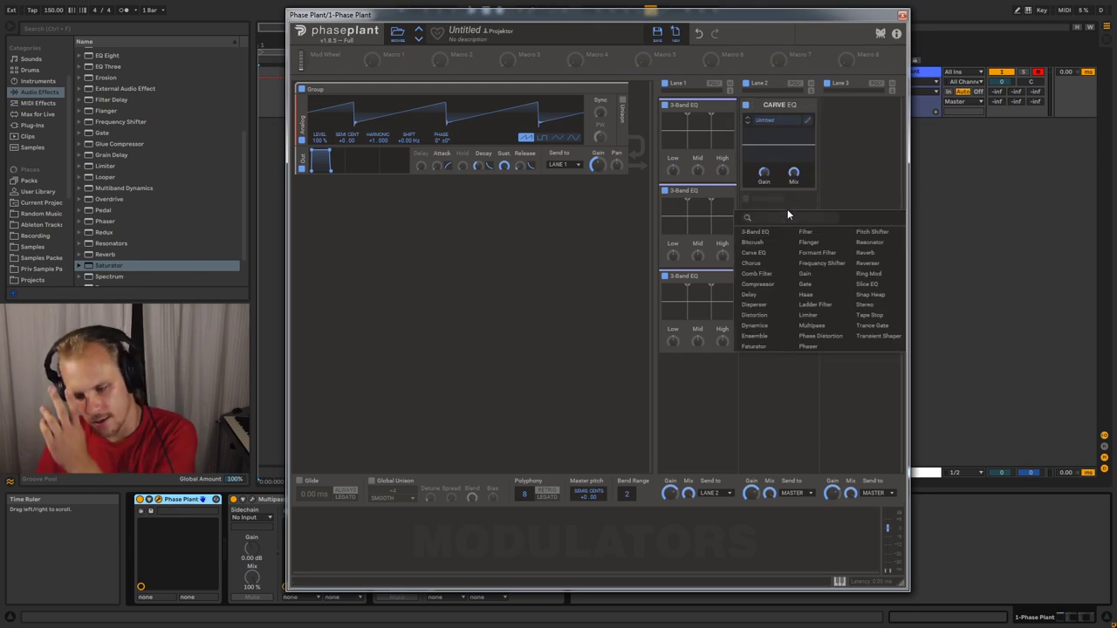
{"action": "left_click", "coordinate": [773, 253]}
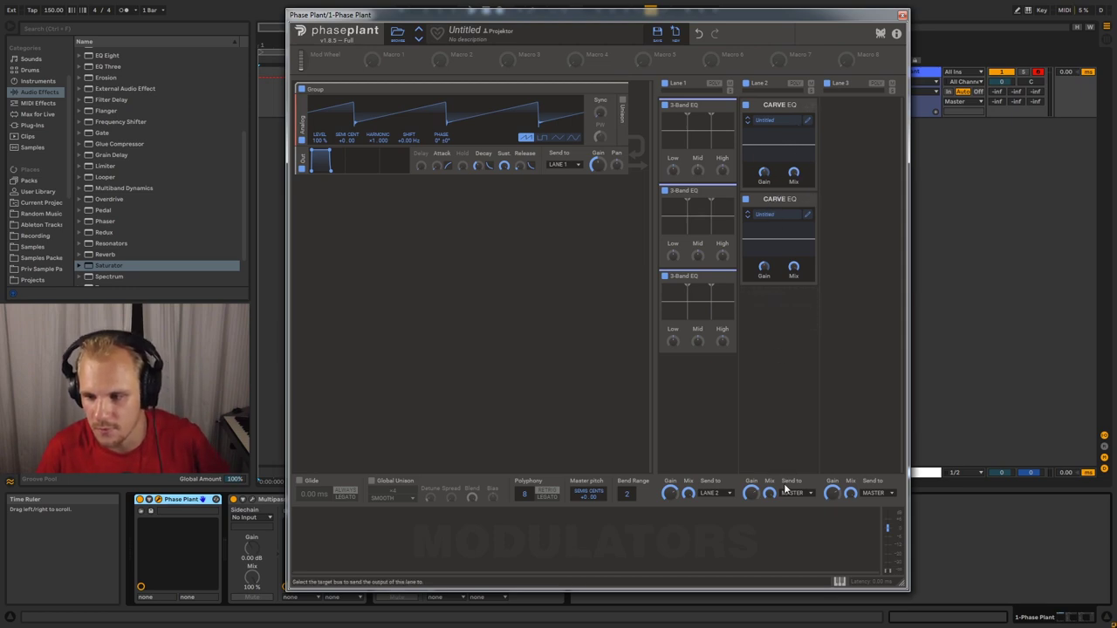
{"action": "left_click", "coordinate": [848, 115]}
{"action": "left_click", "coordinate": [877, 134]}
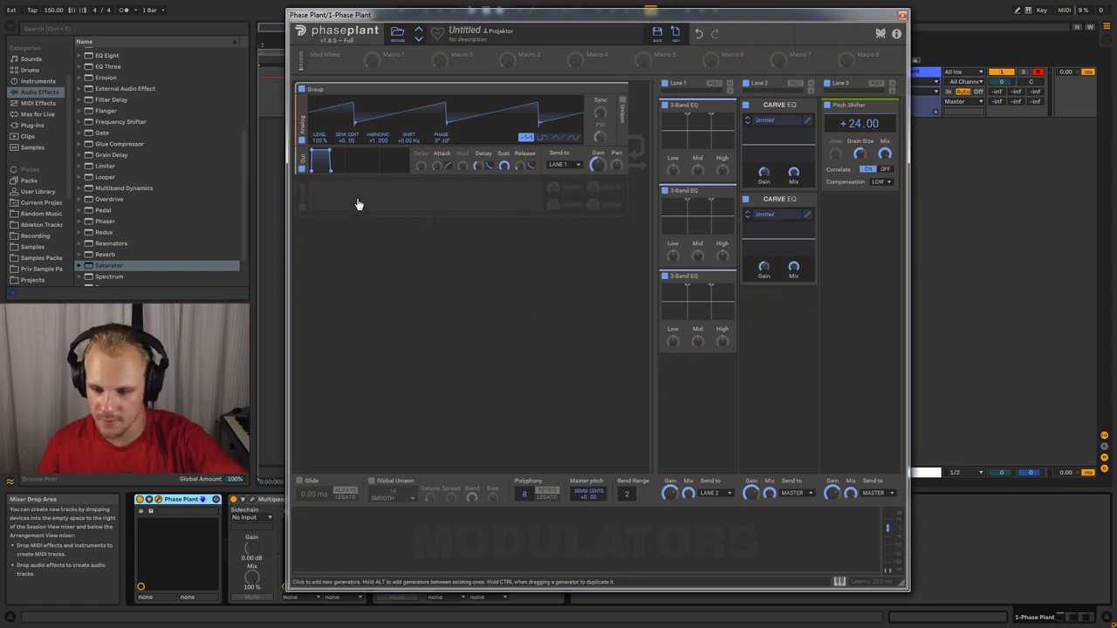
- Create a second generator group containing an Output module and an Analog generator
{"action": "left_click", "coordinate": [328, 212]}
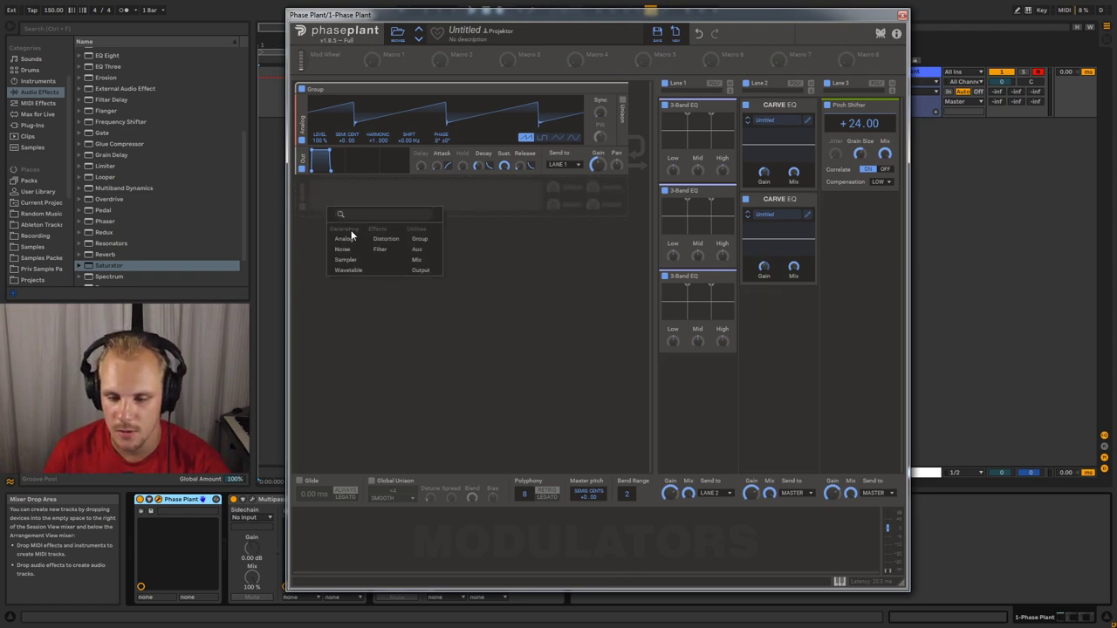
{"action": "left_click", "coordinate": [388, 245]}
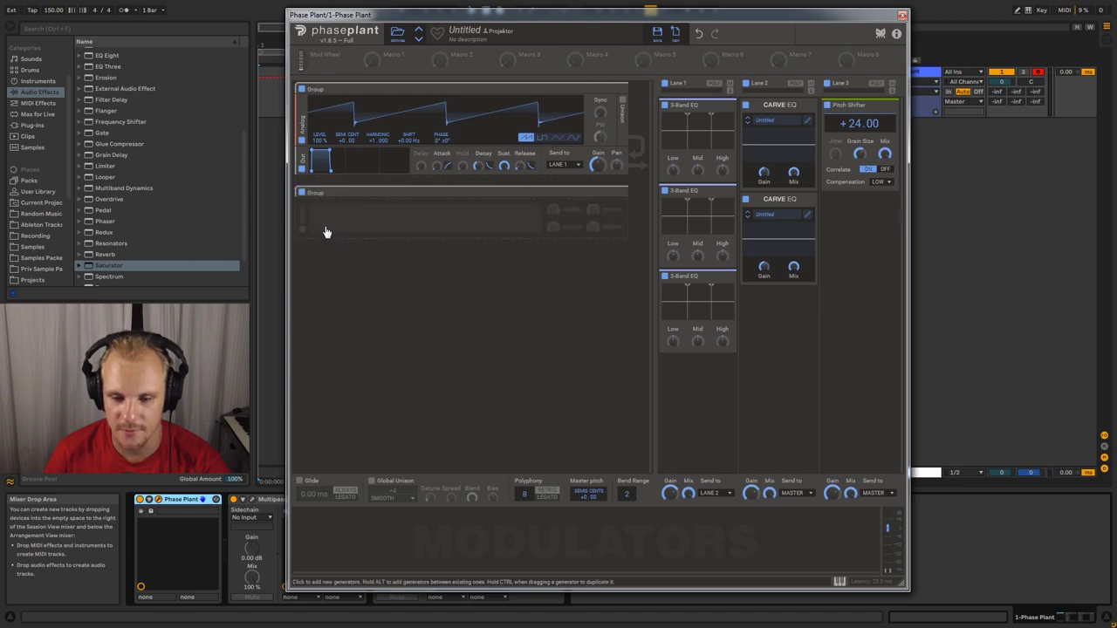
{"action": "left_click", "coordinate": [325, 231]}
{"action": "left_click", "coordinate": [427, 287]}
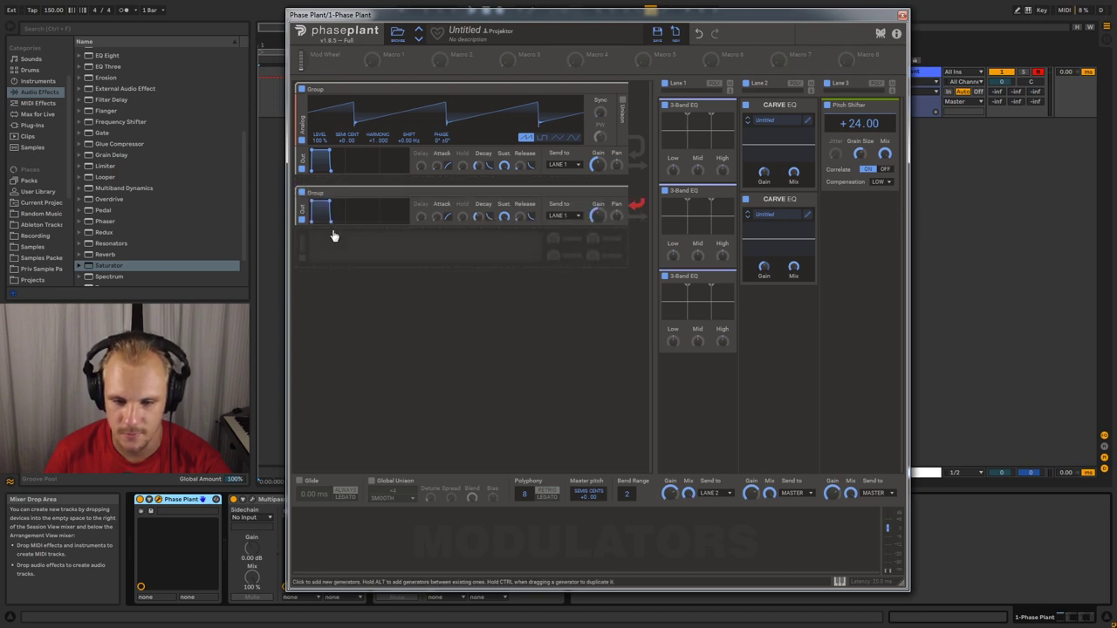
{"action": "left_click", "coordinate": [334, 250]}
{"action": "left_click", "coordinate": [350, 277]}
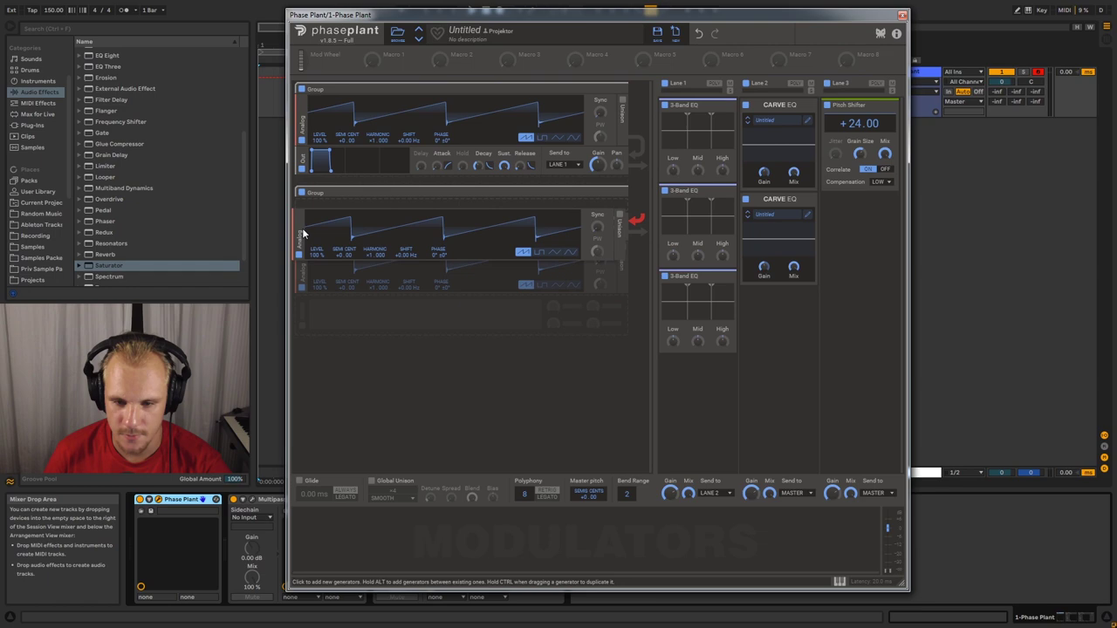
- Send the second group's output to Lane 3
{"action": "left_click", "coordinate": [561, 265]}
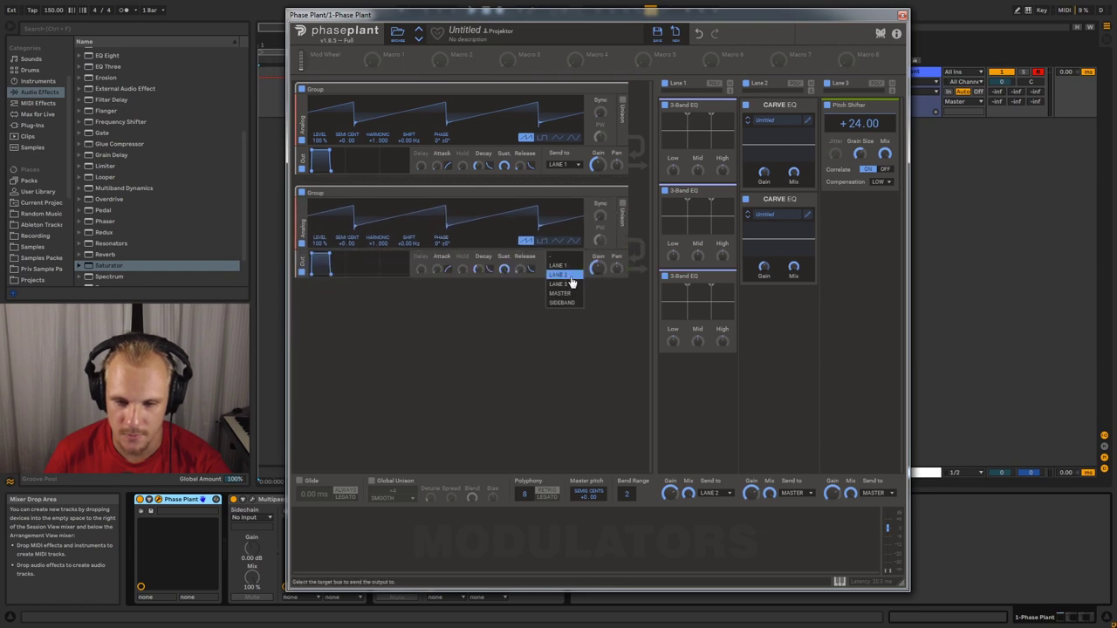
{"action": "left_click", "coordinate": [565, 275]}
{"action": "left_click", "coordinate": [565, 270]}
{"action": "left_click", "coordinate": [557, 284]}
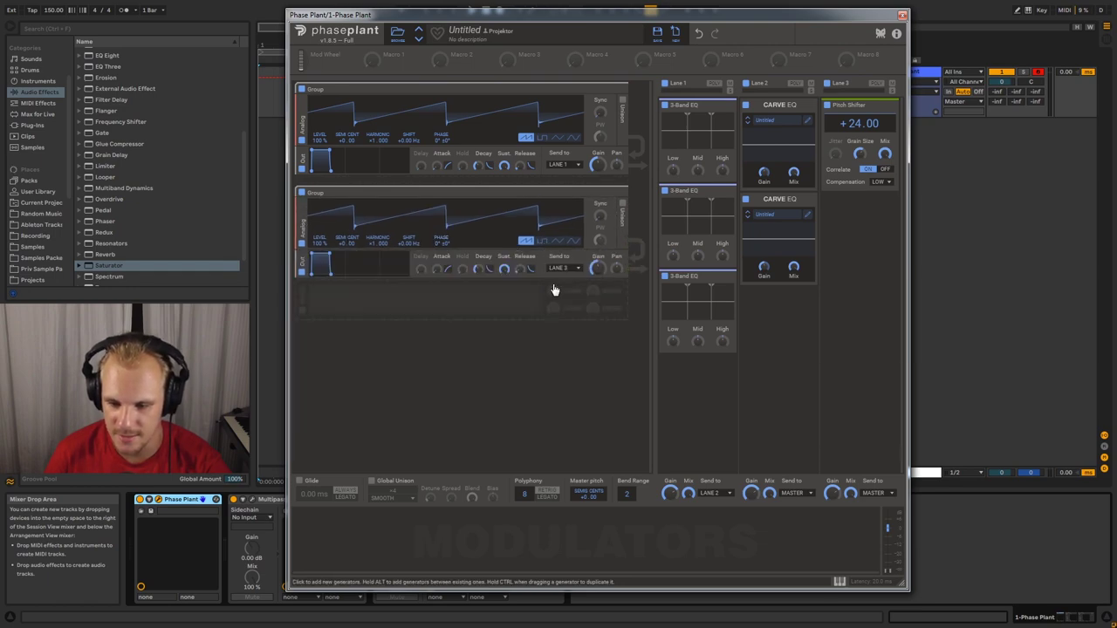
{"action": "left_click", "coordinate": [830, 114]}
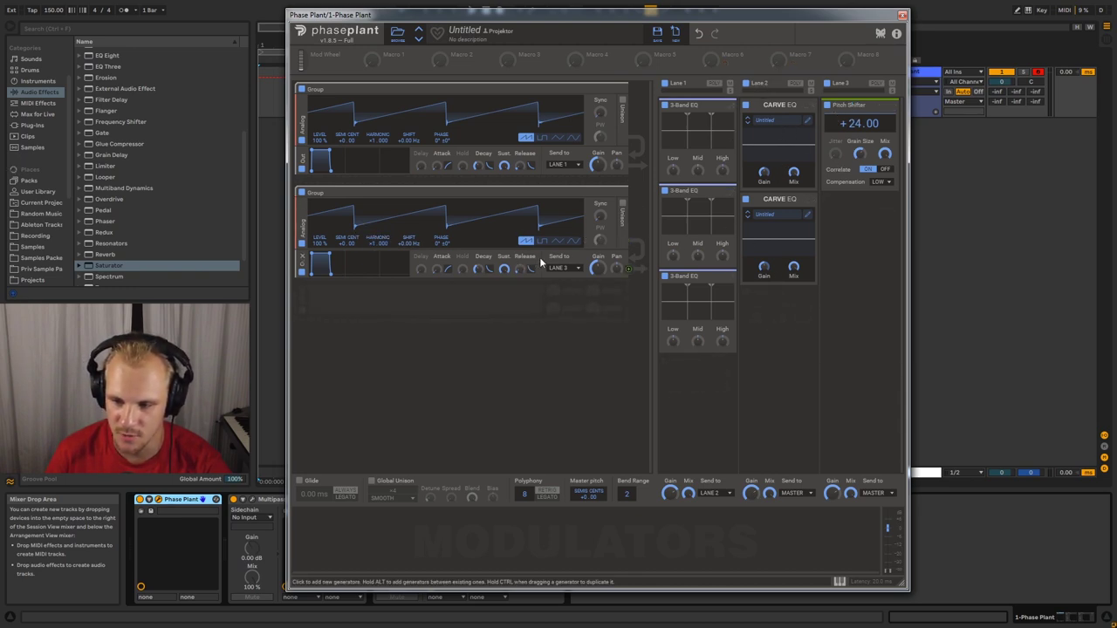
- Switch the second generator group's output to Lane 2
{"action": "left_click", "coordinate": [563, 268]}
{"action": "left_click", "coordinate": [572, 286]}
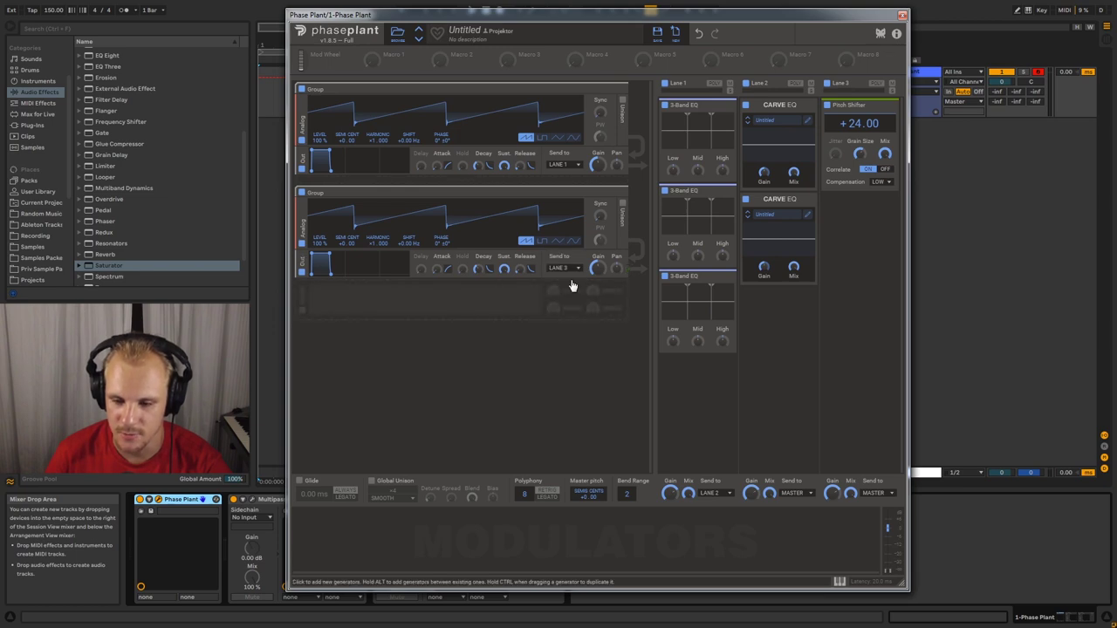
{"action": "left_click", "coordinate": [569, 270]}
{"action": "left_click", "coordinate": [563, 275]}
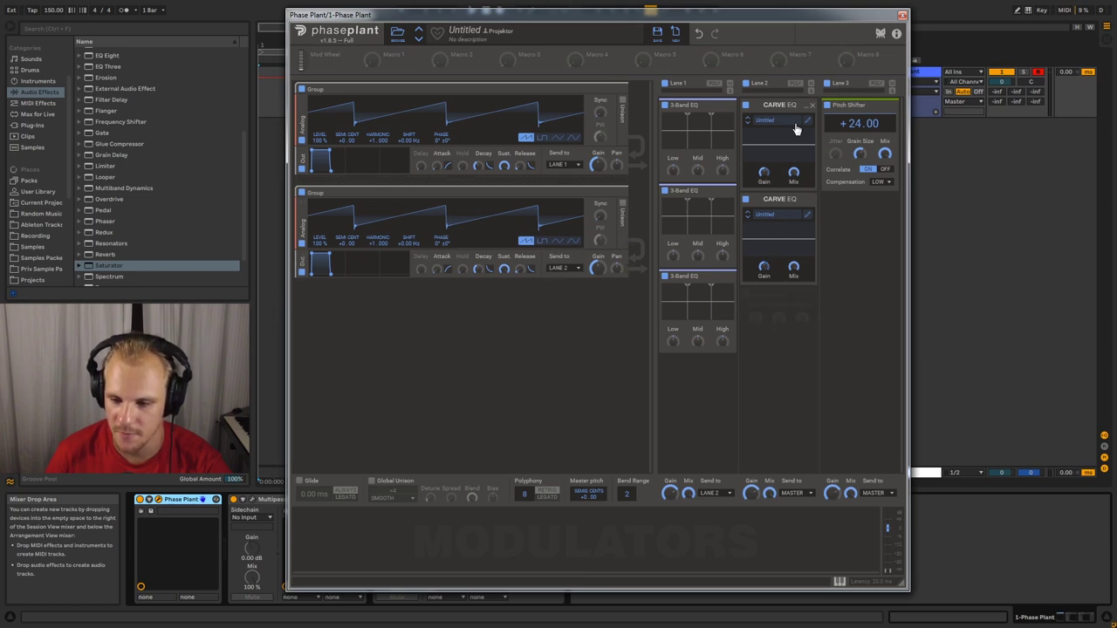
- Remove the three 3-Band EQs, both Carve EQs and the Pitch Shifter from the effect lanes
{"action": "left_click", "coordinate": [733, 107]}
{"action": "left_click", "coordinate": [733, 106]}
{"action": "left_click", "coordinate": [731, 106]}
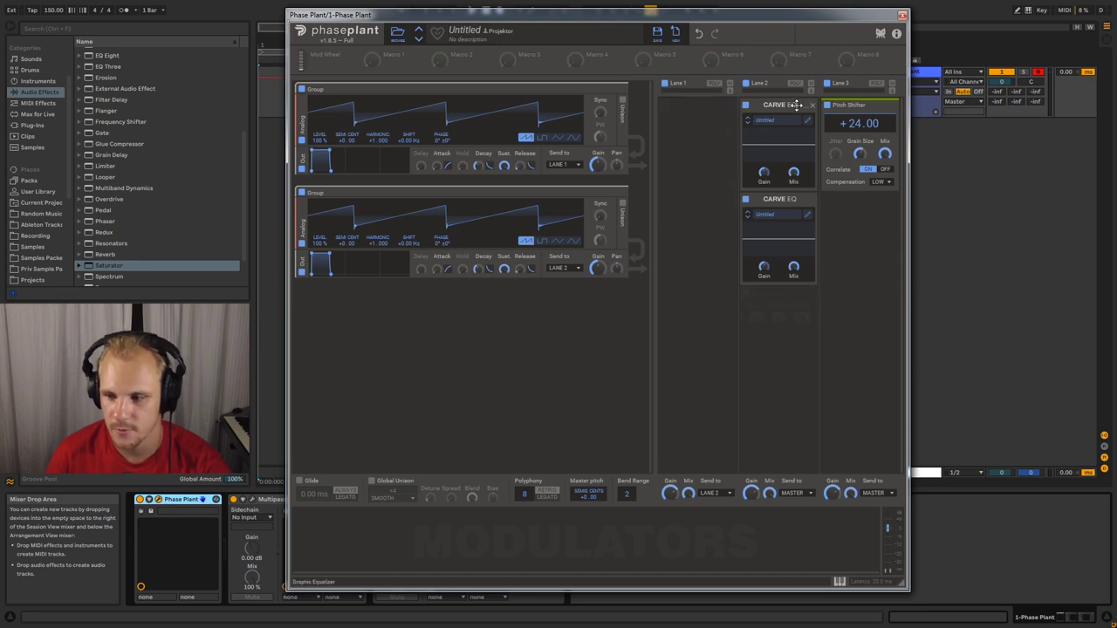
{"action": "left_click", "coordinate": [812, 106]}
{"action": "left_click", "coordinate": [811, 106]}
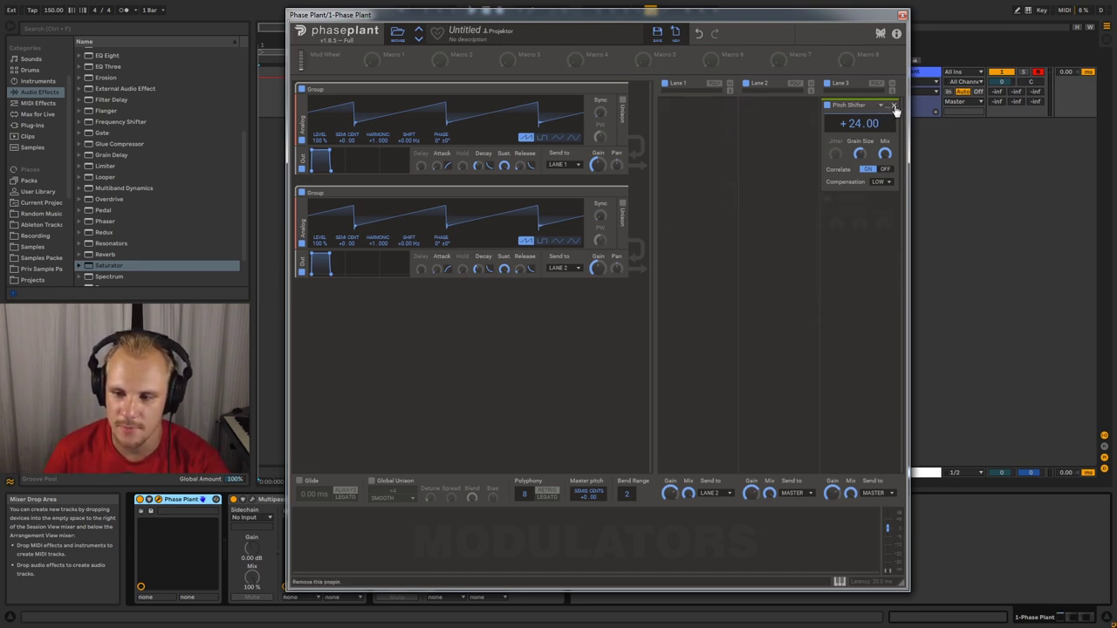
{"action": "left_click", "coordinate": [892, 106]}
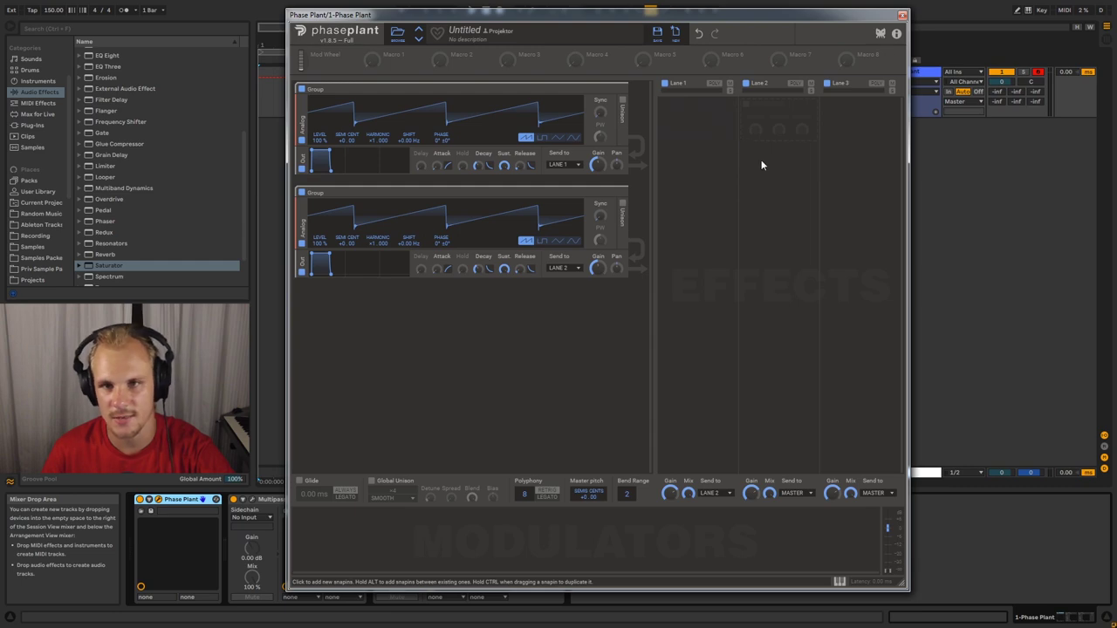
- Create a third generator group containing an Output module and a Wavetable generator
{"action": "left_click", "coordinate": [410, 317]}
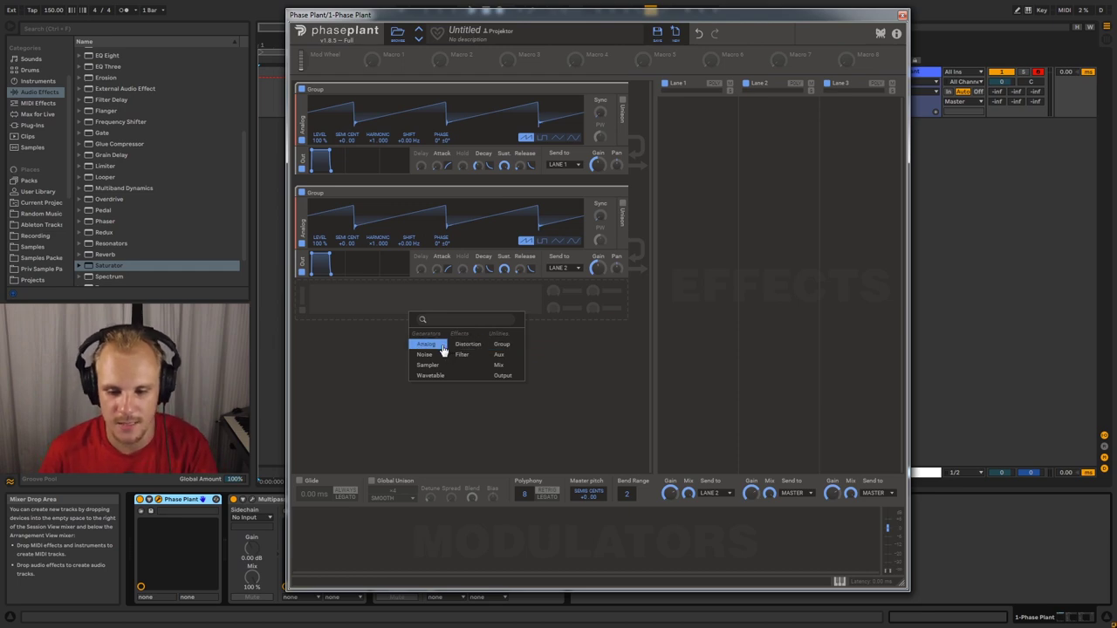
{"action": "left_click", "coordinate": [502, 344]}
{"action": "left_click", "coordinate": [370, 326]}
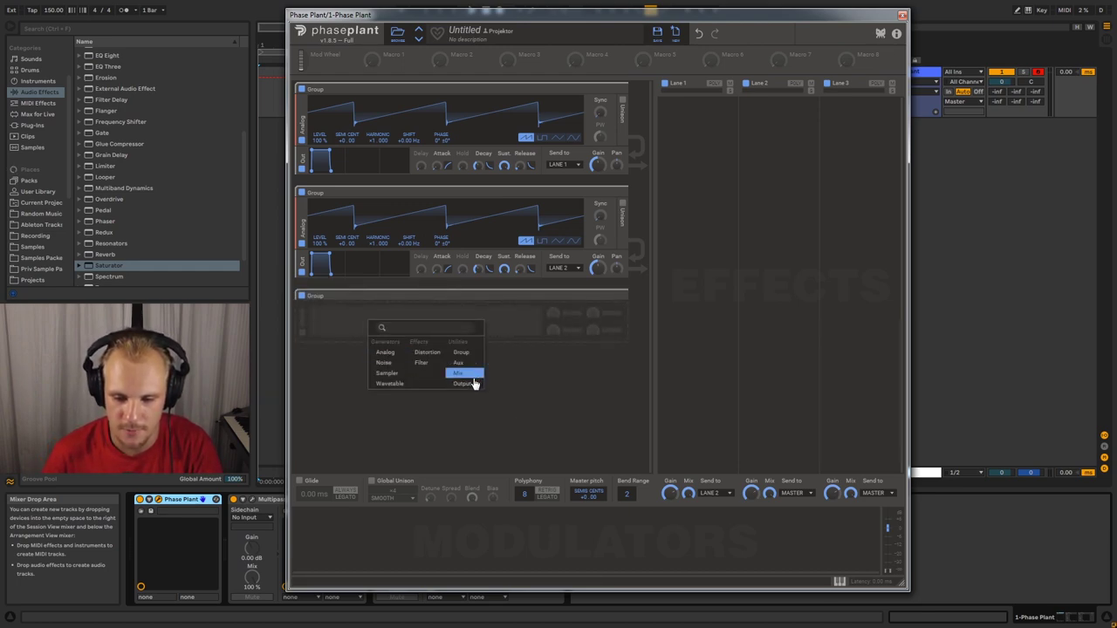
{"action": "left_click", "coordinate": [474, 382]}
{"action": "key", "text": "ctrl+z"}
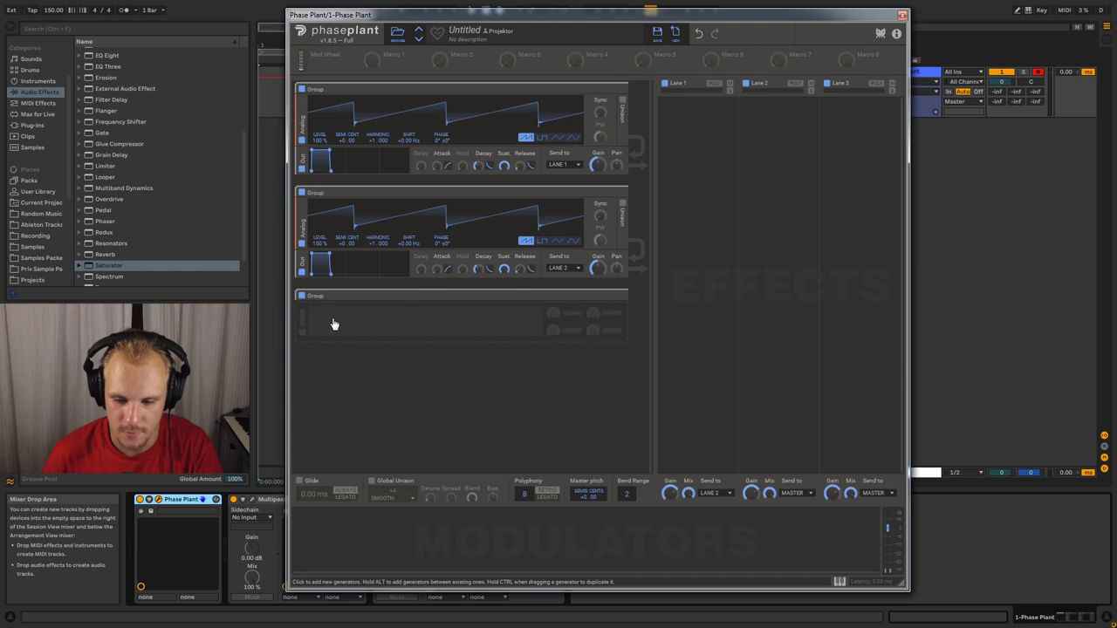
{"action": "left_click", "coordinate": [335, 322]}
{"action": "left_click", "coordinate": [445, 384]}
{"action": "left_click", "coordinate": [319, 349]}
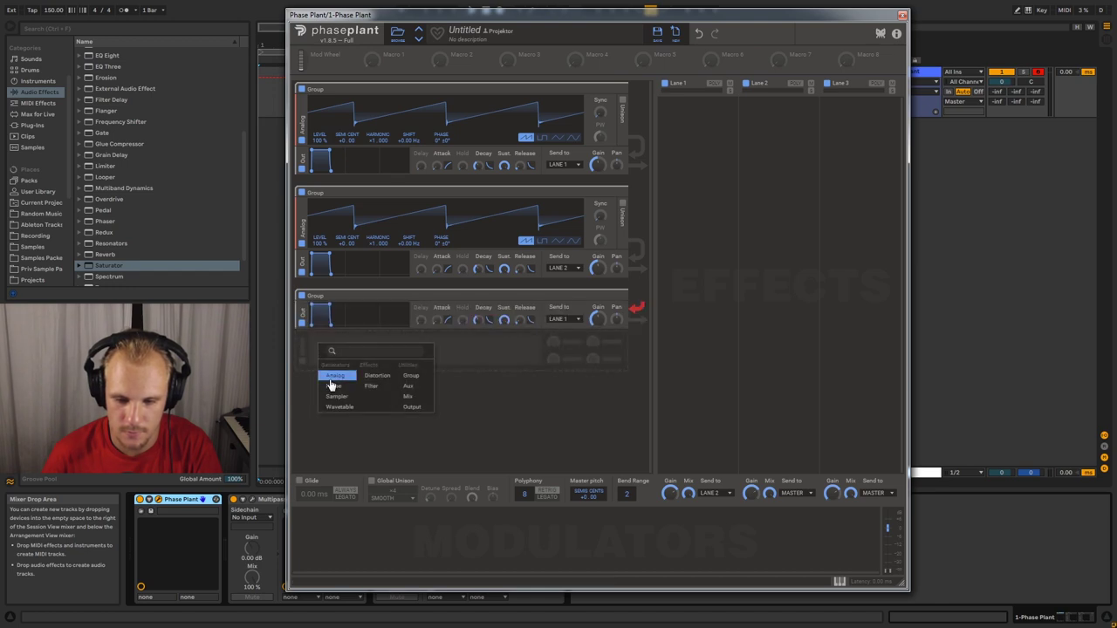
{"action": "left_click", "coordinate": [340, 408]}
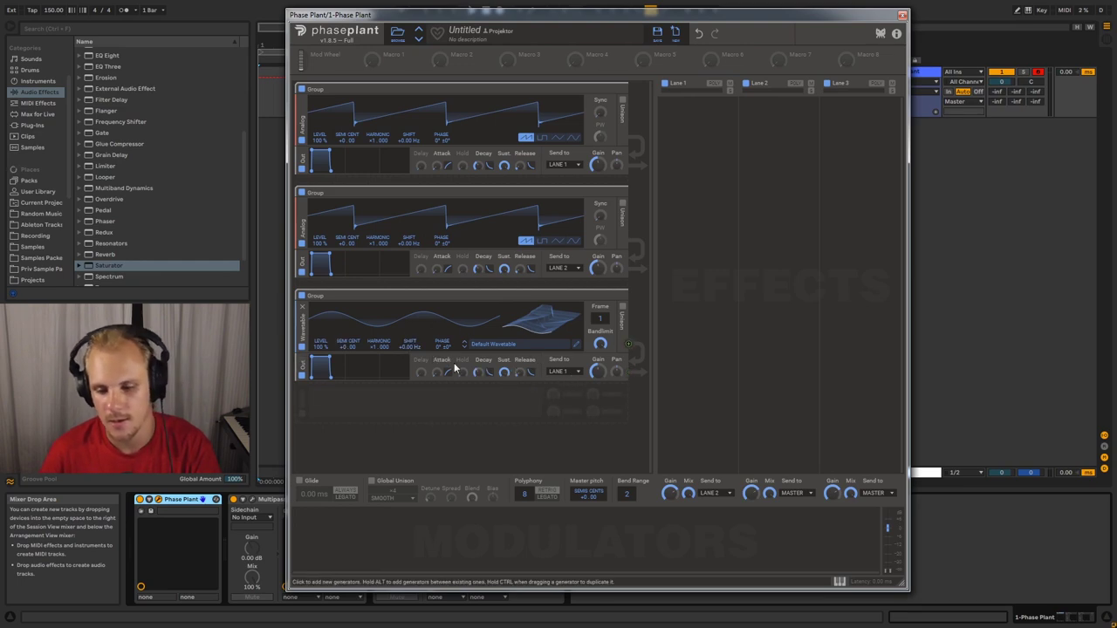
- Lower the third group's envelope sustain to its minimum and send its output to the Sideband
{"action": "left_click_drag", "start_coordinate": [504, 373], "coordinate": [504, 410]}
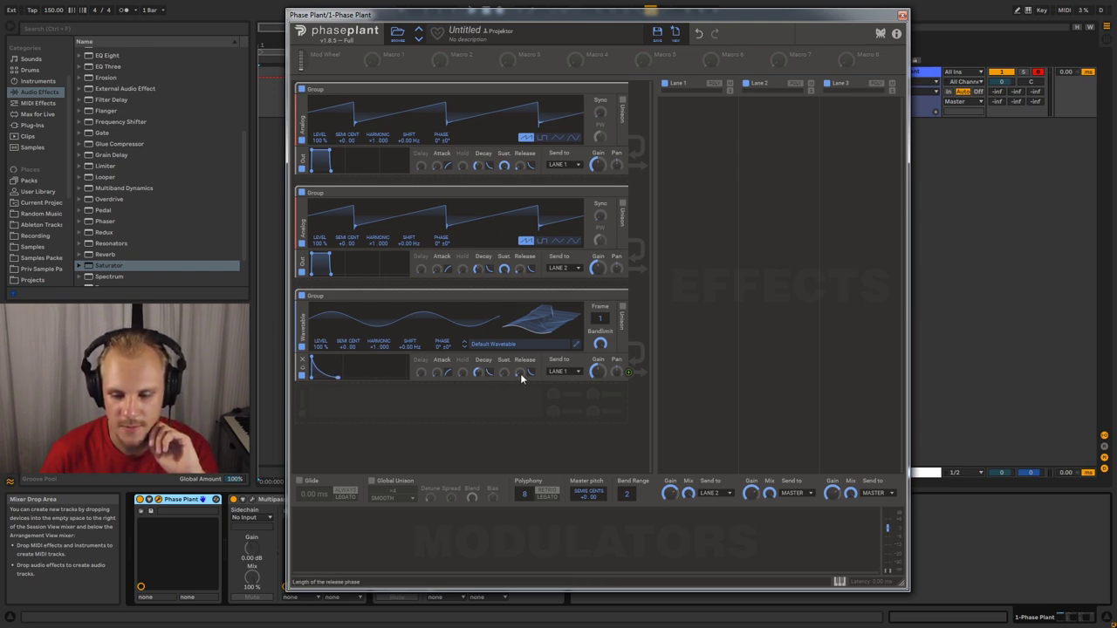
{"action": "left_click", "coordinate": [570, 374]}
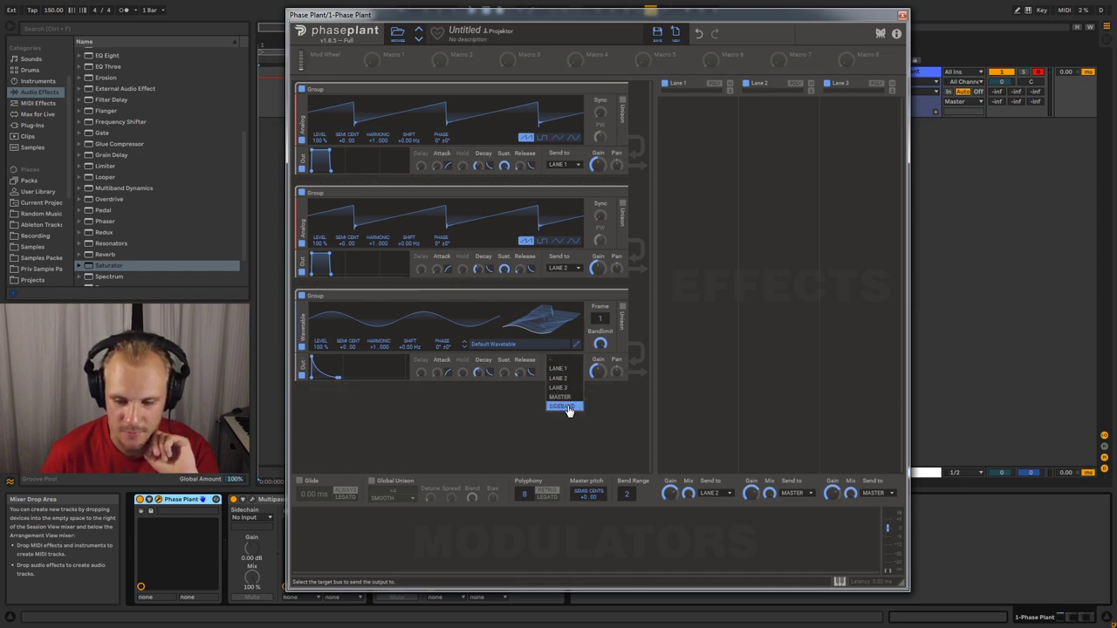
{"action": "left_click", "coordinate": [568, 407]}
- Add a Phase Distortion effect to Lane 1 and set its sidechain source to Sideband
{"action": "left_click", "coordinate": [705, 114]}
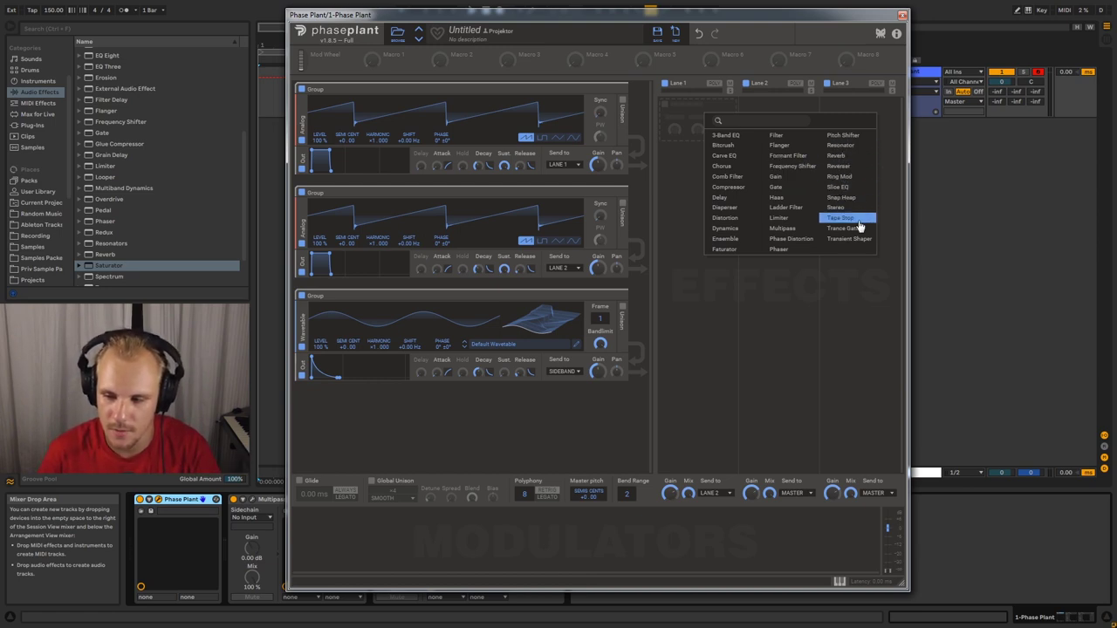
{"action": "left_click", "coordinate": [798, 241]}
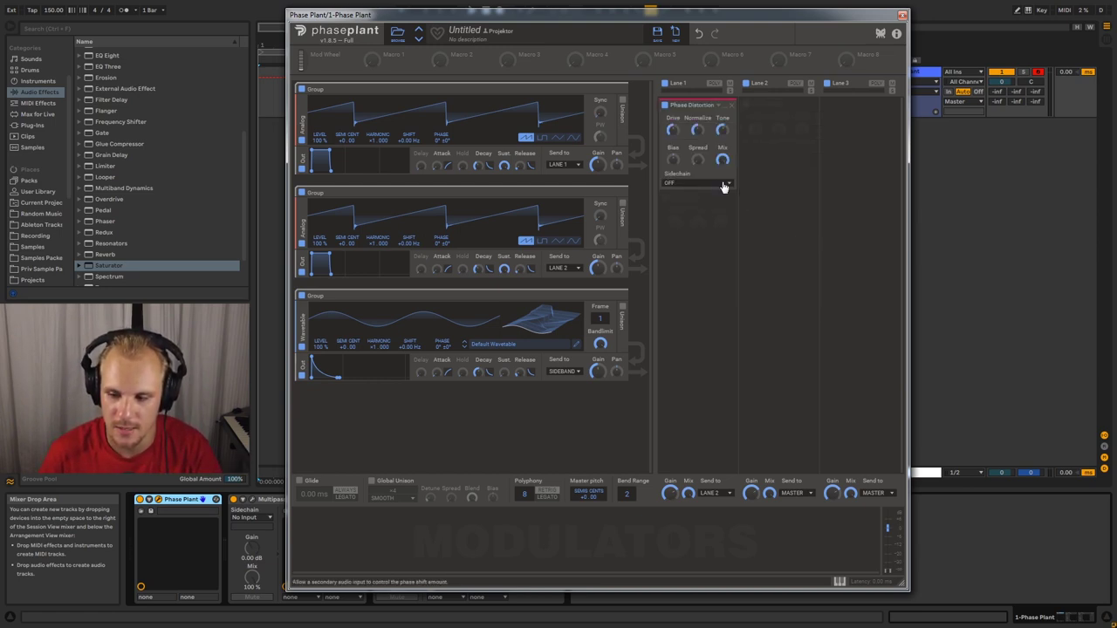
{"action": "left_click", "coordinate": [686, 187]}
{"action": "left_click", "coordinate": [690, 188]}
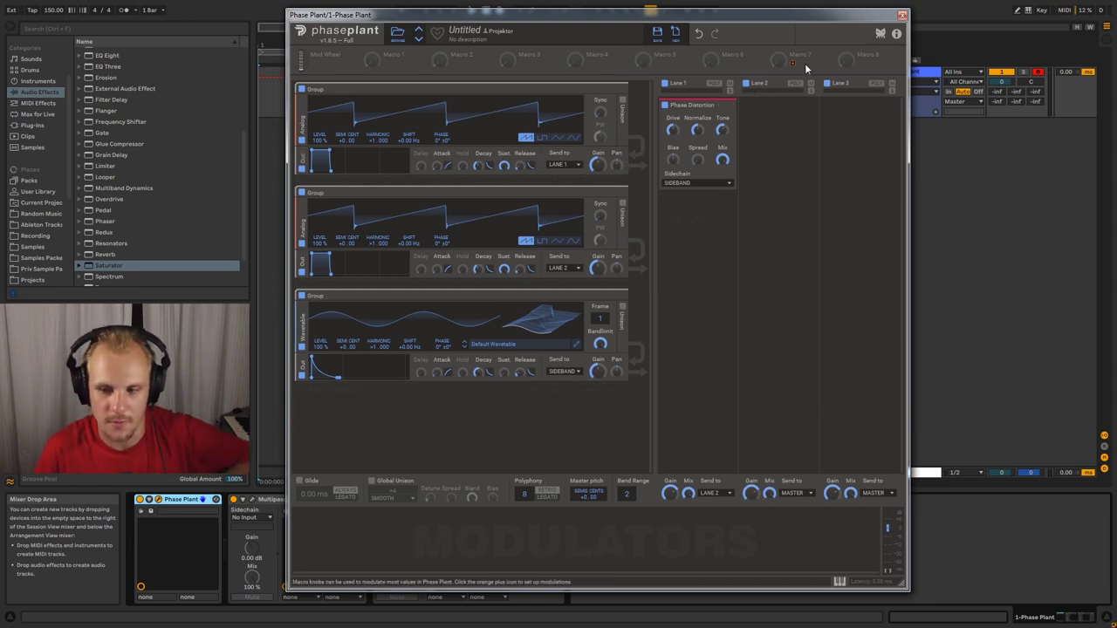
- Close the Phase Plant window and add a Compressor after Snap Heap on the Phase Plant track
{"action": "left_click", "coordinate": [903, 16]}
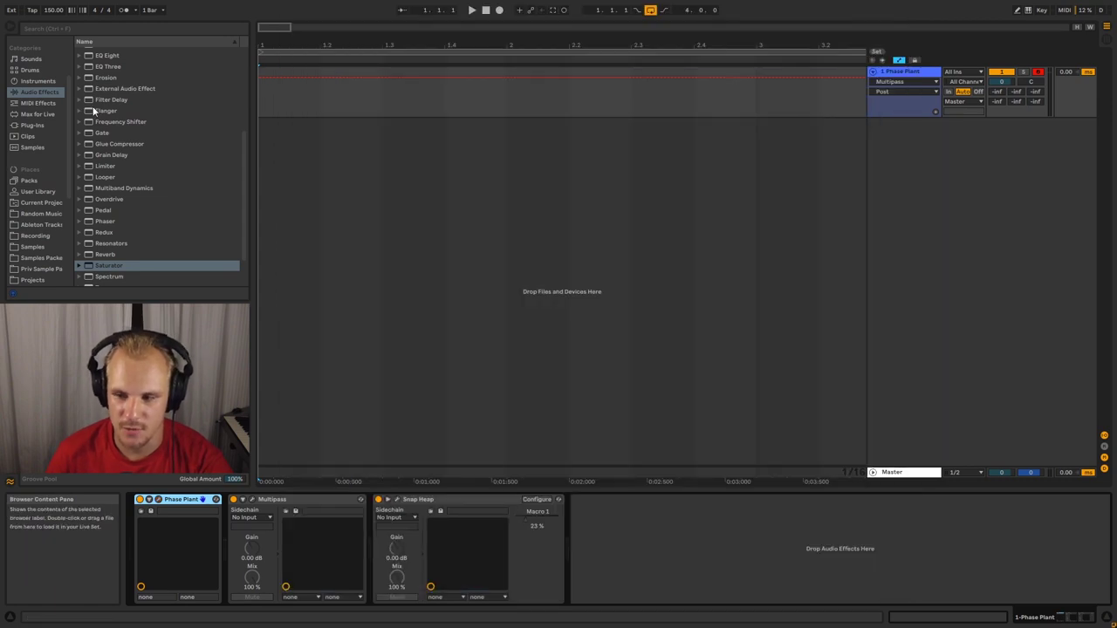
{"action": "scroll", "coordinate": [117, 122], "scroll_direction": "up", "scroll_amount": 3}
{"action": "left_click_drag", "start_coordinate": [112, 93], "coordinate": [603, 521]}
- Insert a new audio track below the Phase Plant track
{"action": "right_click", "coordinate": [924, 249]}
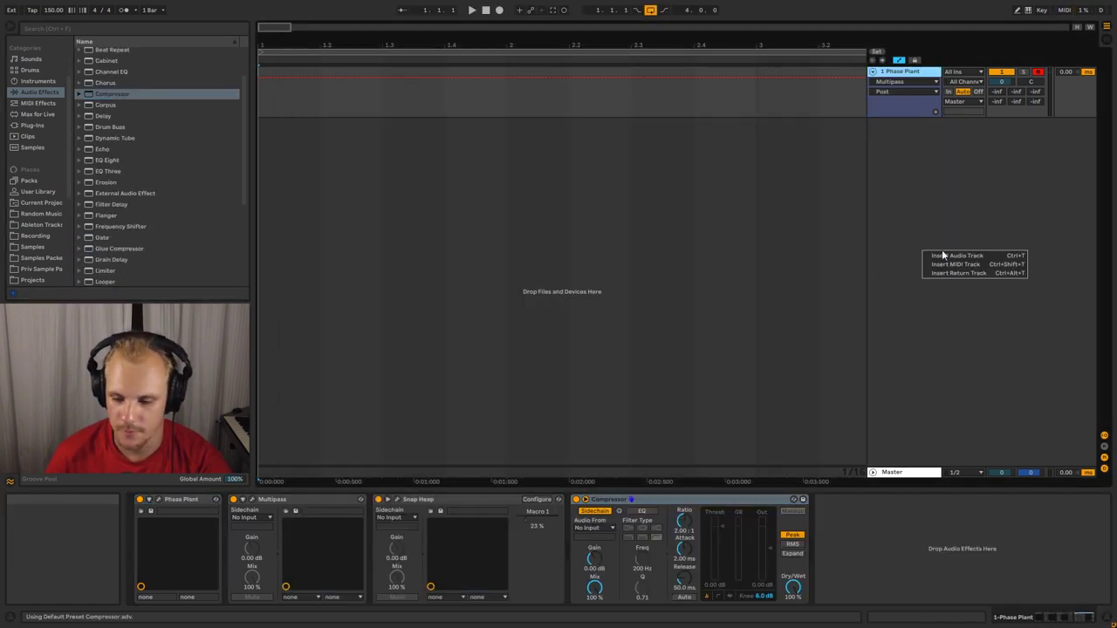
{"action": "right_click", "coordinate": [941, 254]}
{"action": "left_click", "coordinate": [951, 260]}
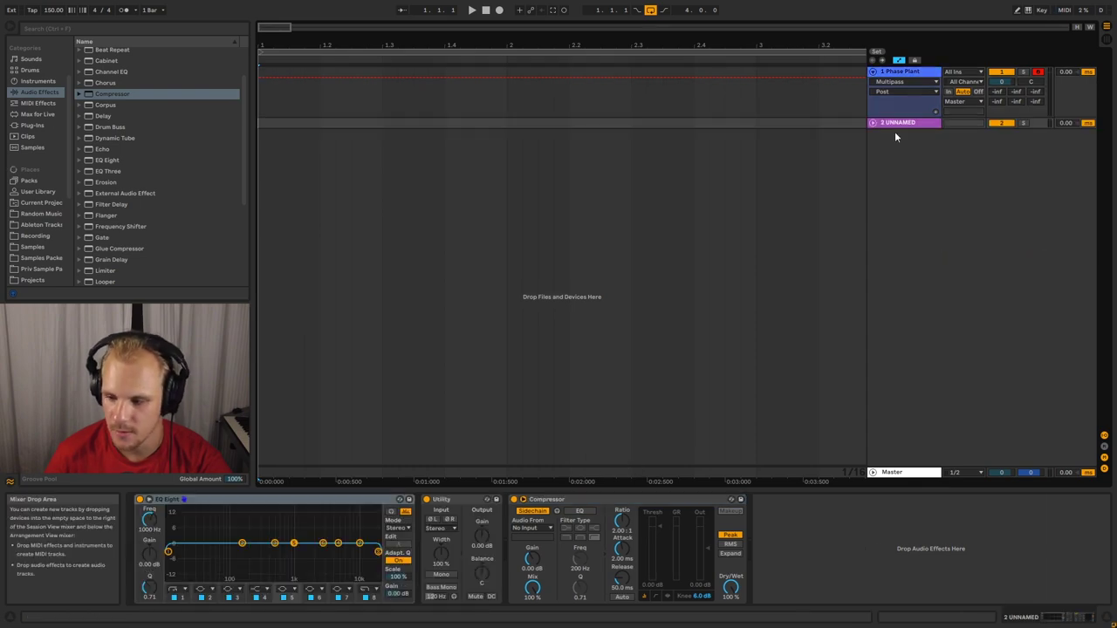
- Set the new track's Compressor sidechain source to 2 UNNAMED and select the track's first bar
{"action": "left_click", "coordinate": [537, 527]}
{"action": "left_click", "coordinate": [536, 448]}
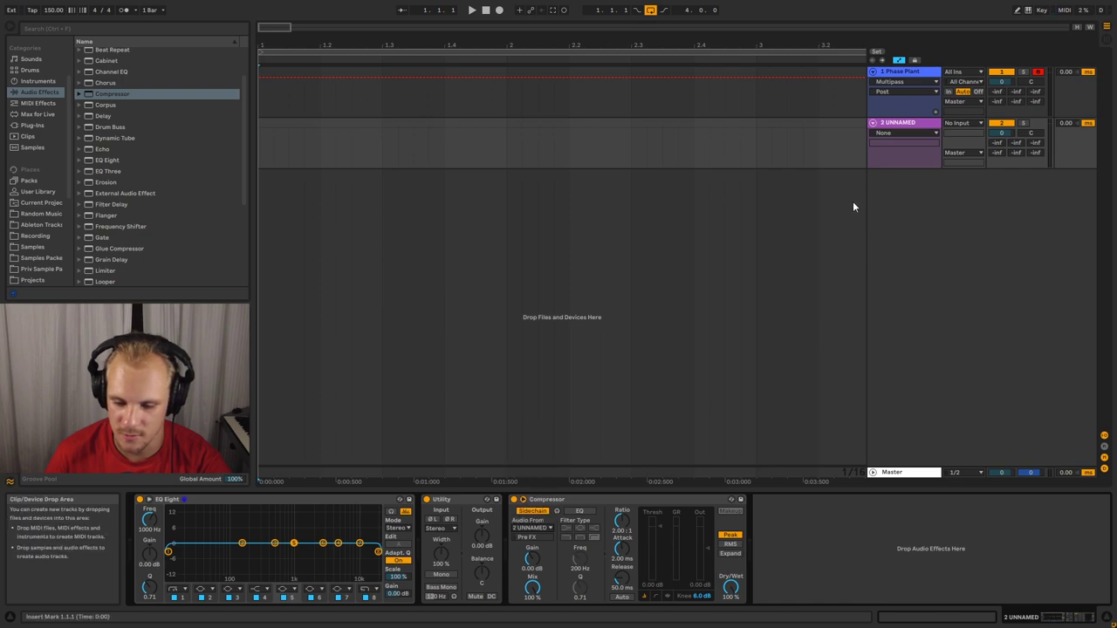
{"action": "left_click", "coordinate": [902, 124]}
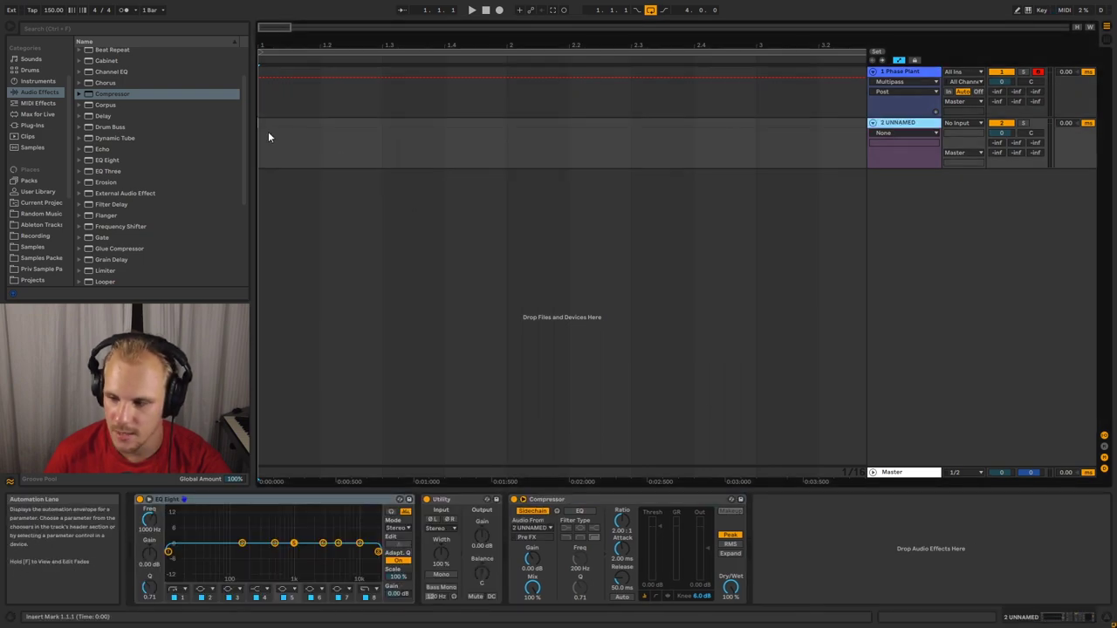
{"action": "left_click_drag", "start_coordinate": [268, 133], "coordinate": [504, 139]}
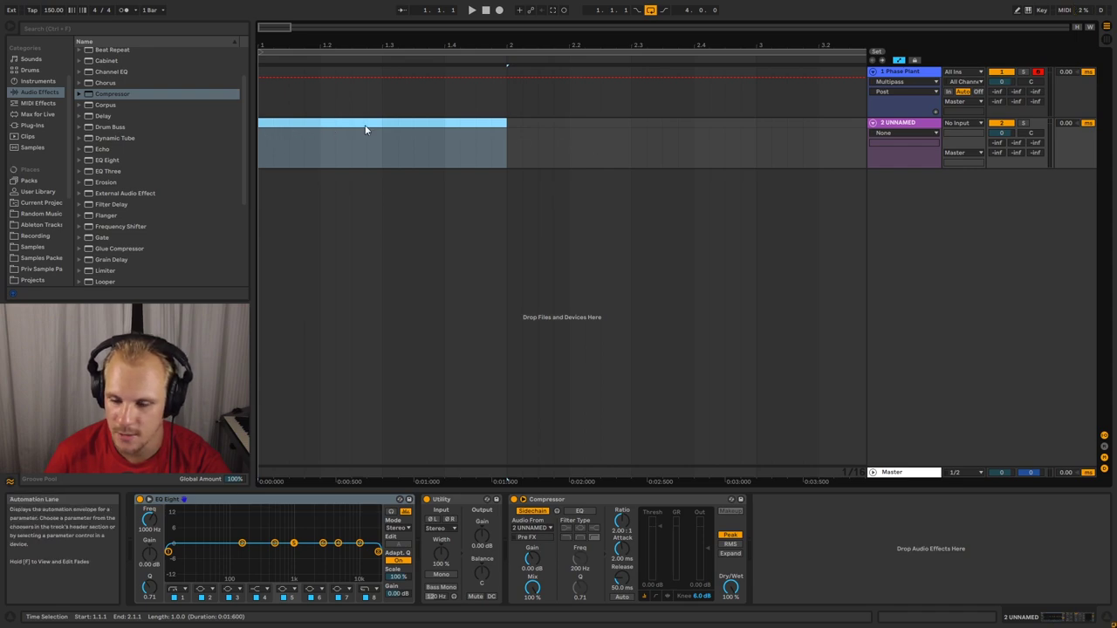
- Delete the Compressor from the Phase Plant track's device chain
{"action": "left_click", "coordinate": [922, 90]}
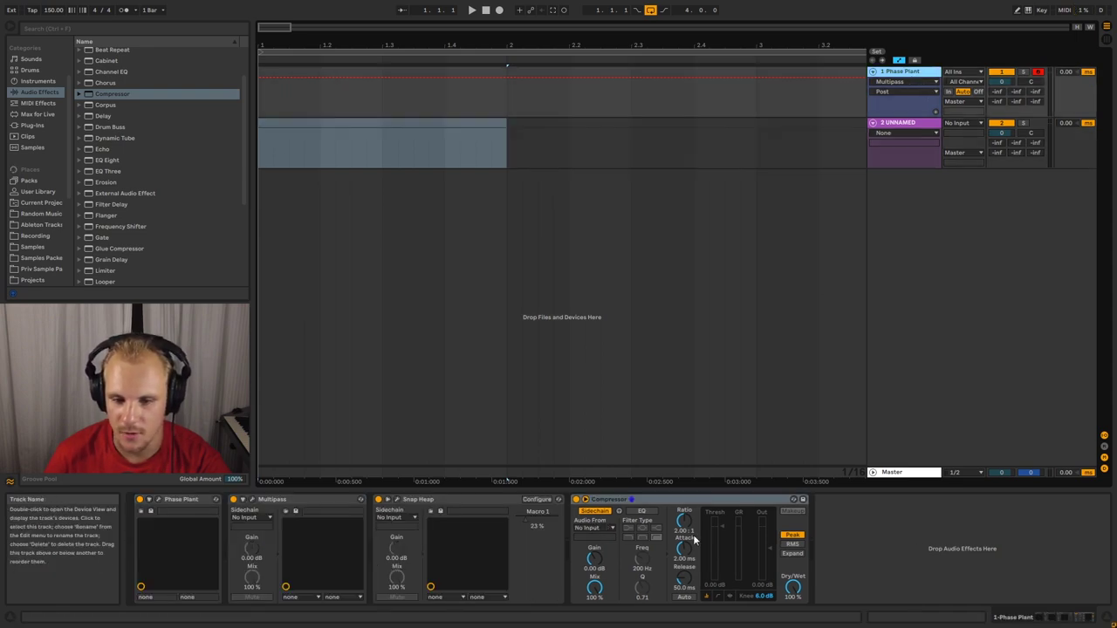
{"action": "left_click", "coordinate": [645, 500]}
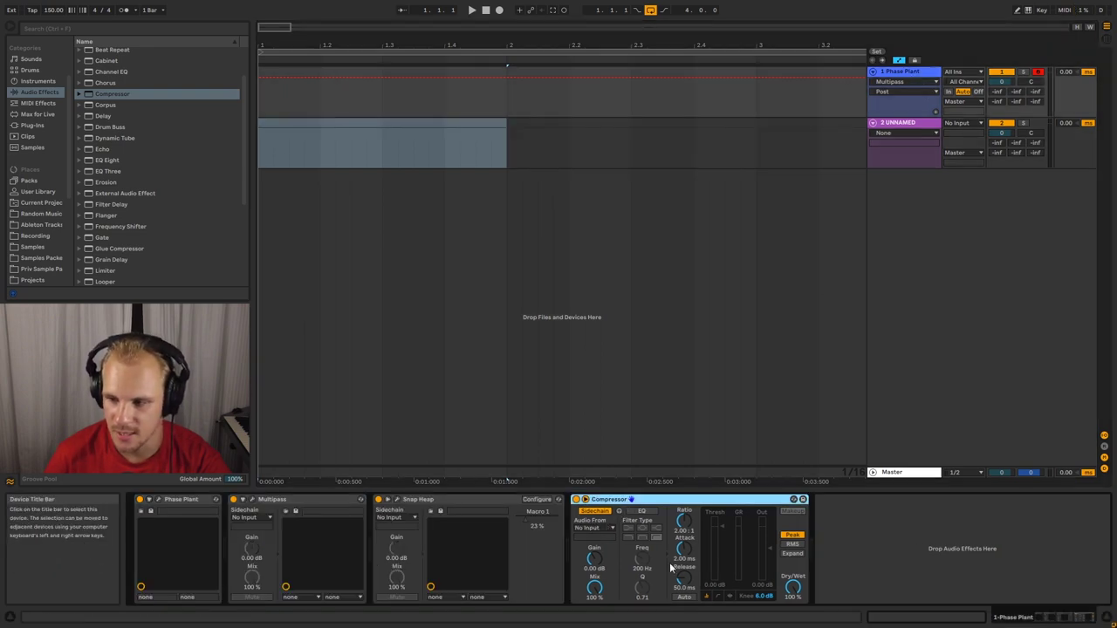
{"action": "left_click", "coordinate": [873, 529]}
{"action": "left_click", "coordinate": [646, 499]}
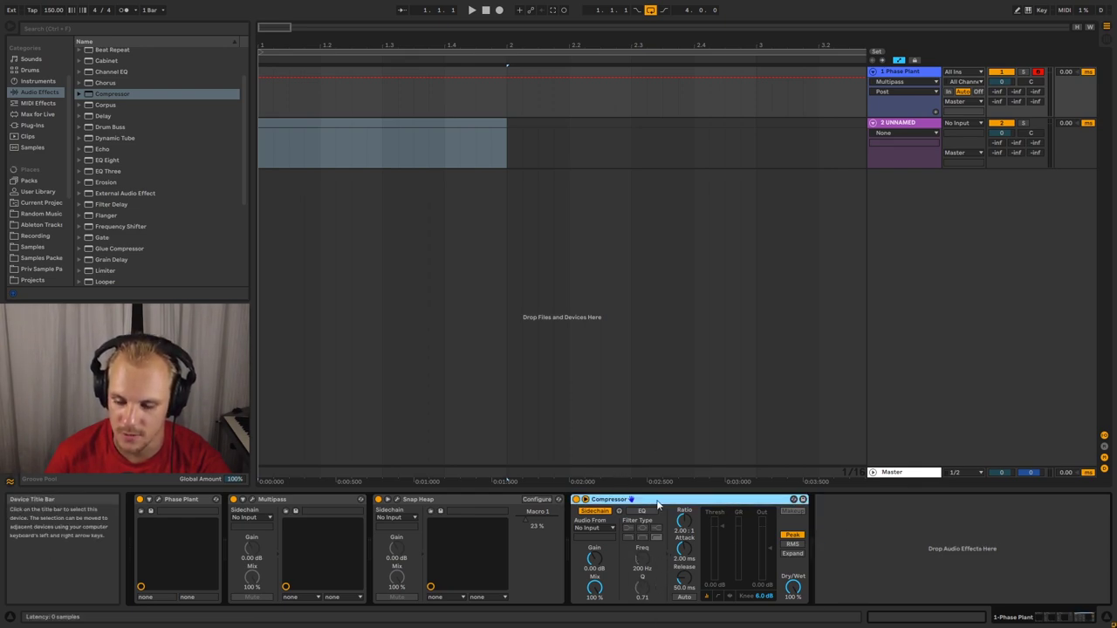
{"action": "key", "text": "Delete"}
- Reopen the Phase Plant window and choose Sideband again as the Wavetable group's output
{"action": "left_click", "coordinate": [159, 499]}
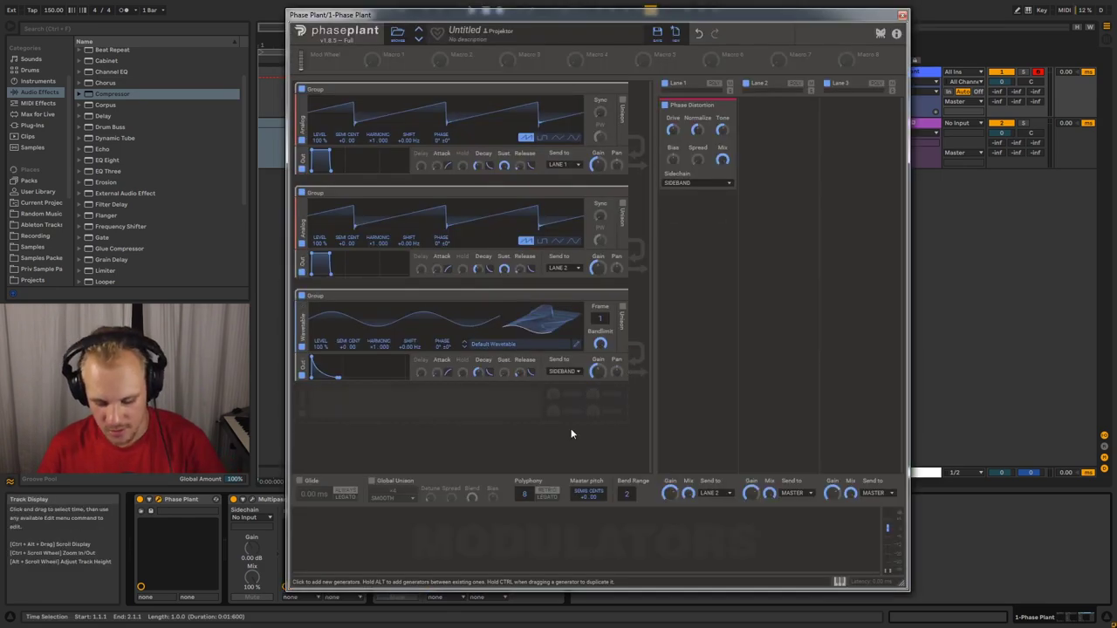
{"action": "left_click", "coordinate": [559, 372]}
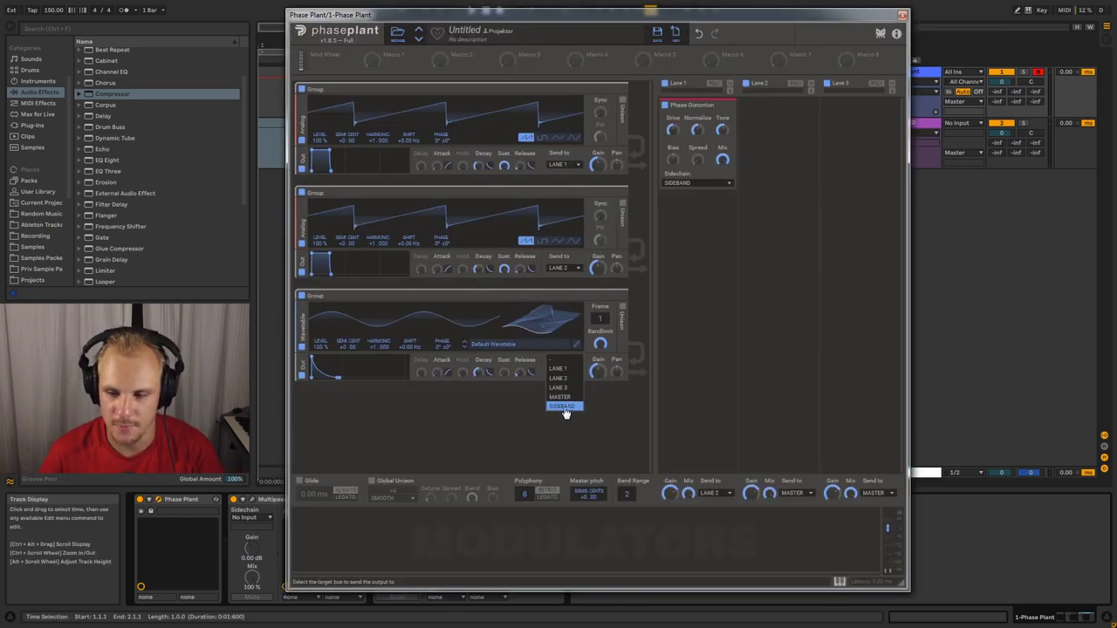
{"action": "left_click", "coordinate": [564, 405]}
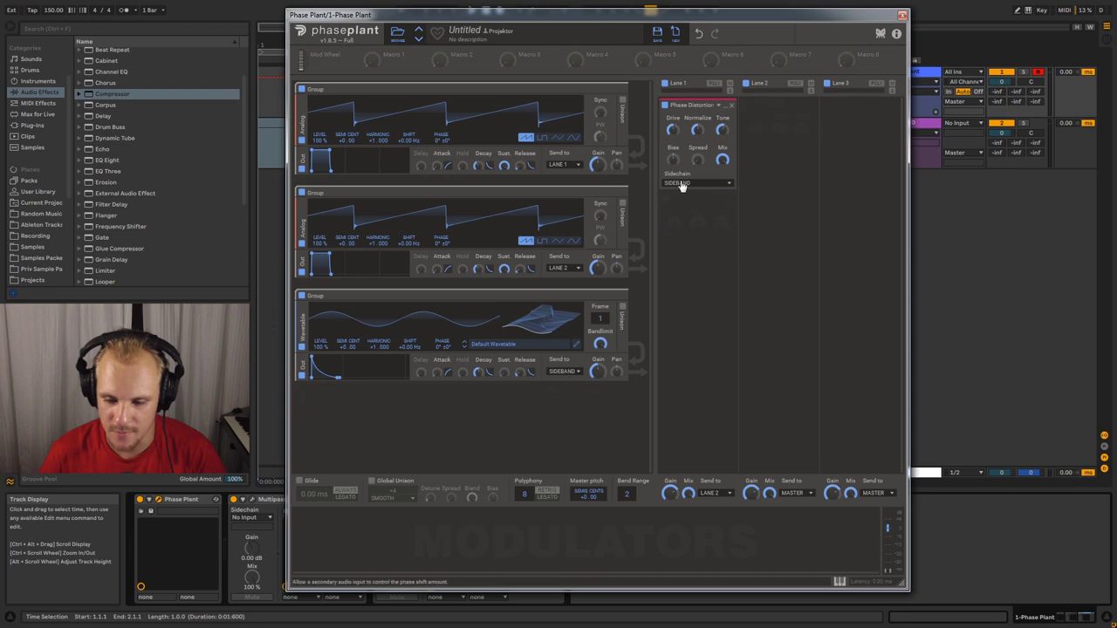
- Remove all three generator groups and the Phase Distortion effect from Phase Plant
{"action": "left_click", "coordinate": [622, 297]}
{"action": "left_click", "coordinate": [622, 192]}
{"action": "left_click", "coordinate": [620, 161]}
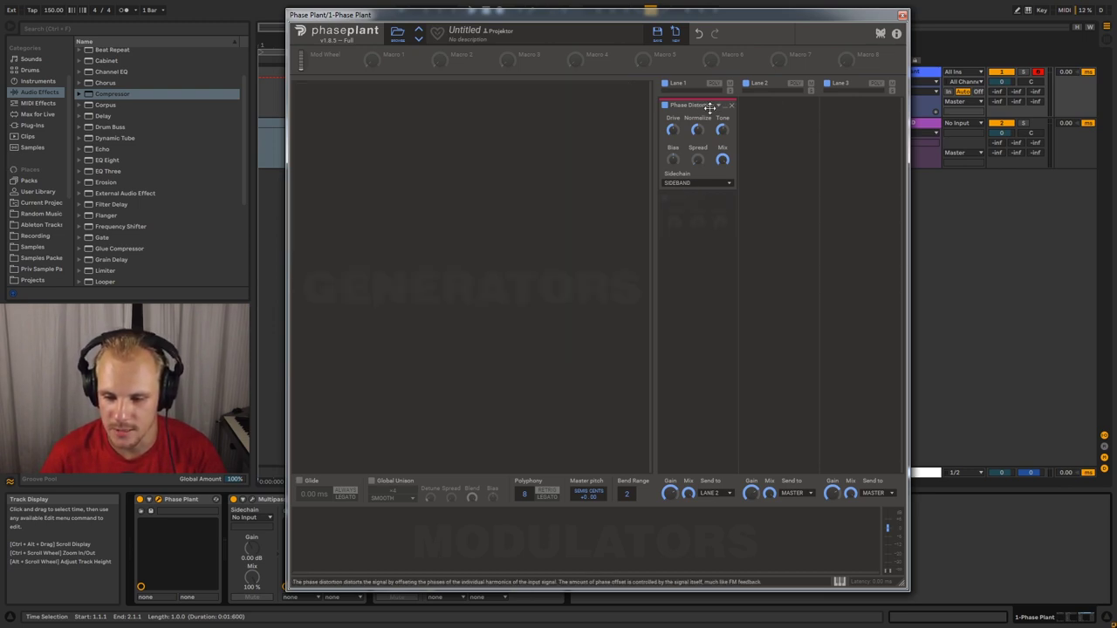
{"action": "left_click", "coordinate": [730, 105]}
- Add a Multipass effect to Lane 1 and open its editor window
{"action": "left_click_drag", "start_coordinate": [578, 17], "coordinate": [523, 24]}
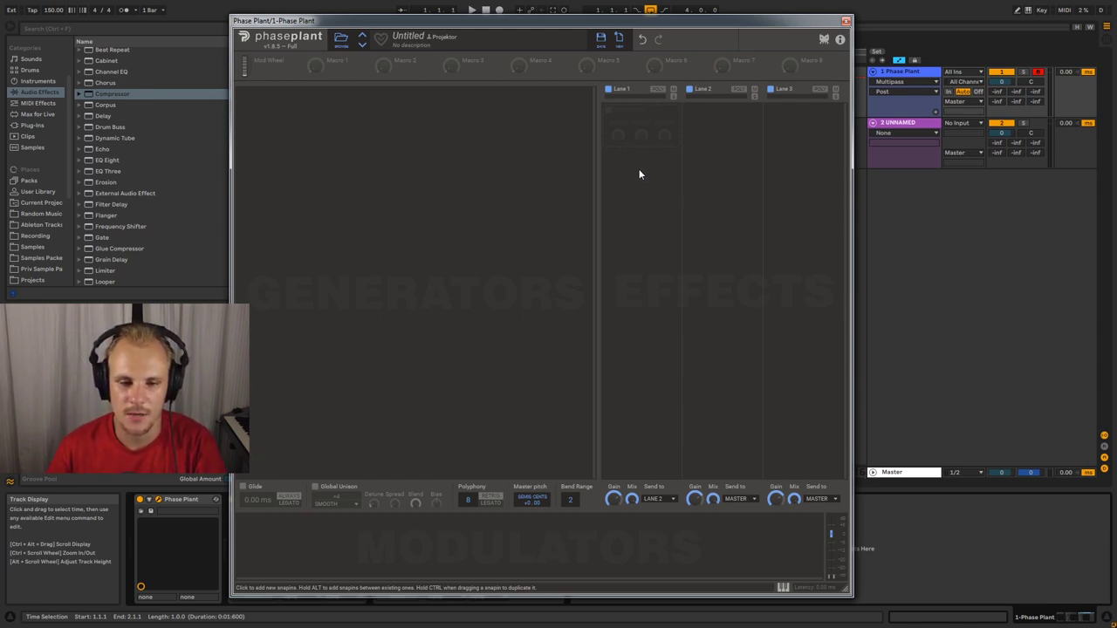
{"action": "left_click", "coordinate": [648, 118]}
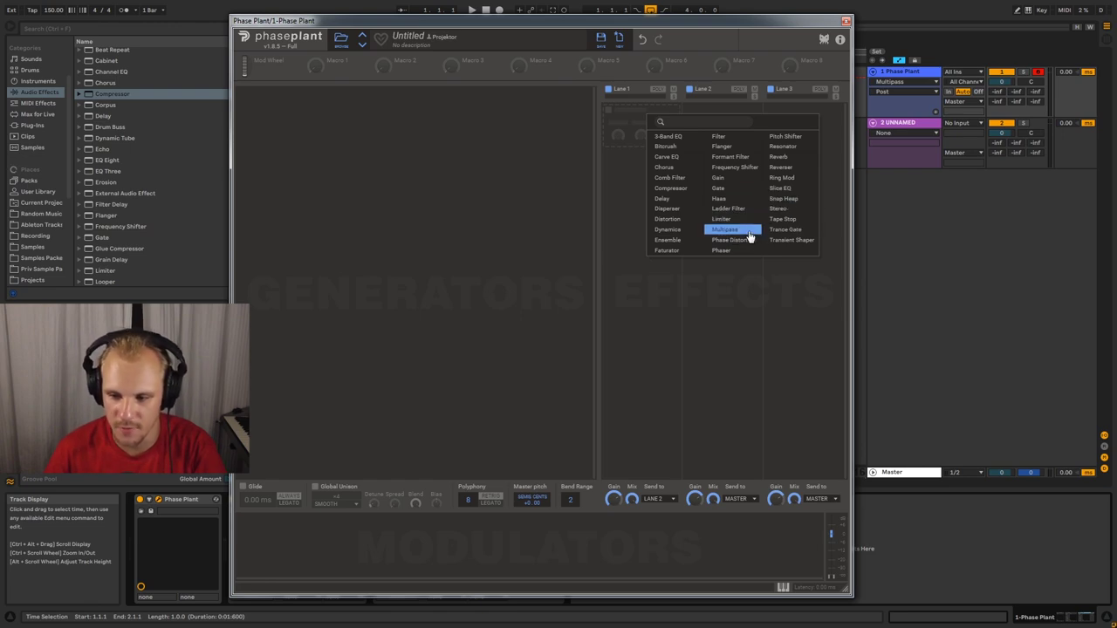
{"action": "left_click", "coordinate": [749, 237]}
{"action": "left_click", "coordinate": [670, 128]}
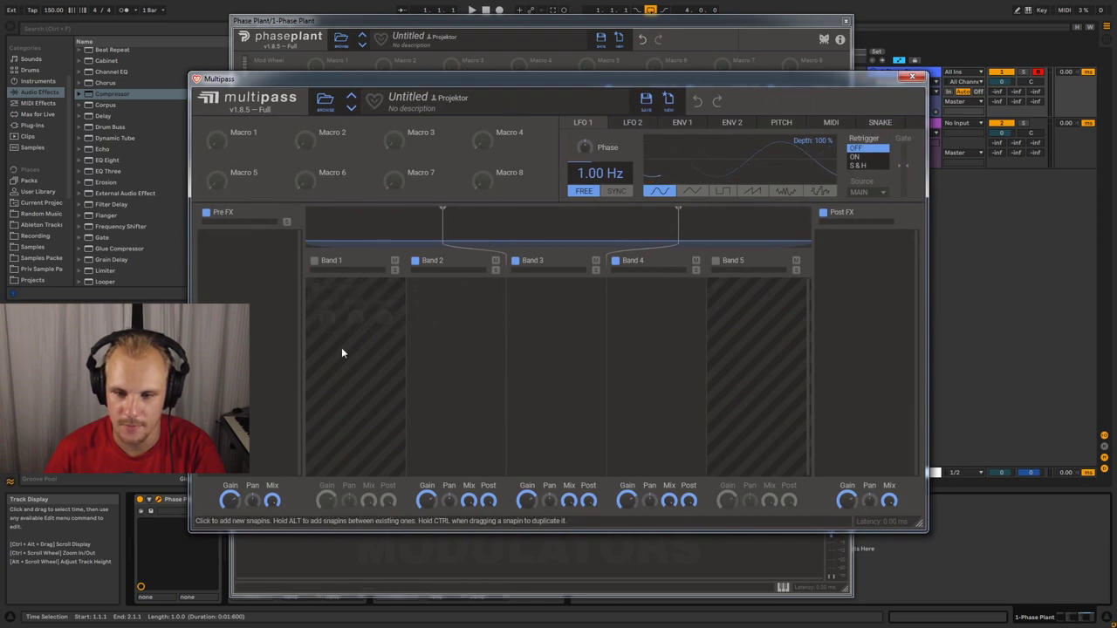
- Load the Multiple Freqs 2 preset from Multipass's Complex factory category
{"action": "left_click", "coordinate": [325, 100]}
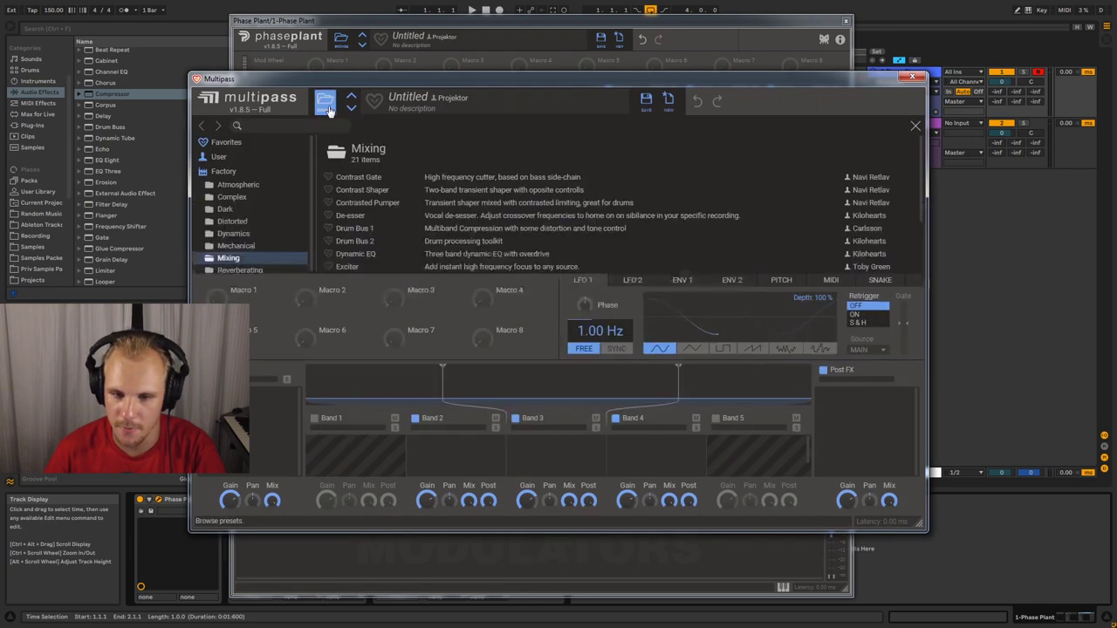
{"action": "scroll", "coordinate": [358, 218], "scroll_direction": "down", "scroll_amount": 3}
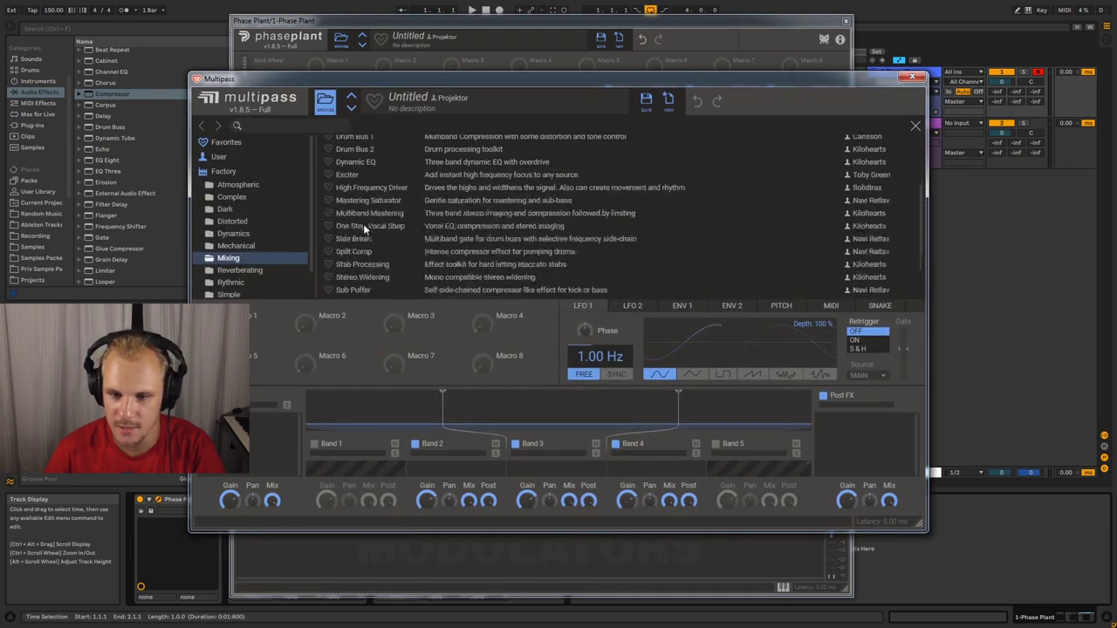
{"action": "left_click", "coordinate": [230, 197]}
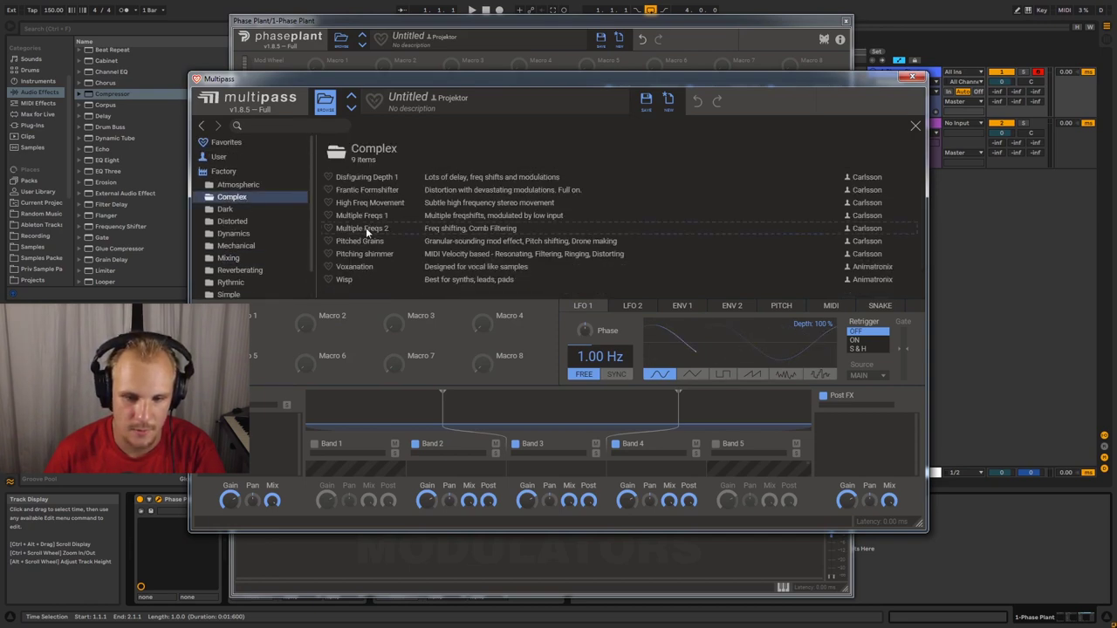
{"action": "double_click", "coordinate": [366, 229]}
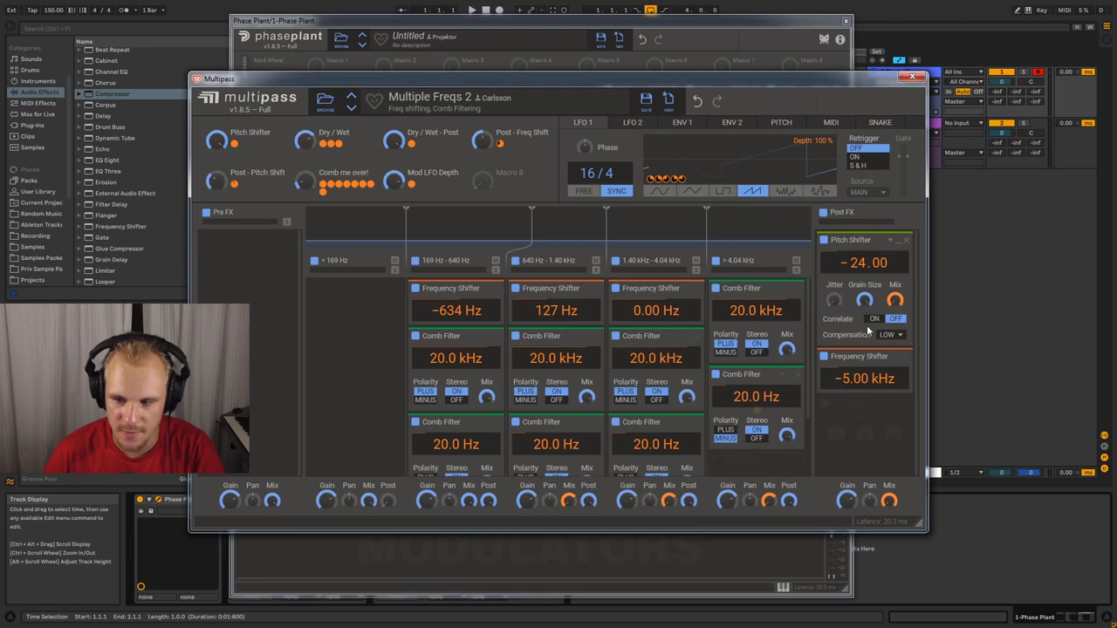
- Close the Multipass editor and move the Multiple Freqs 2 Multipass from Lane 1 to Lane 2
{"action": "left_click", "coordinate": [913, 78]}
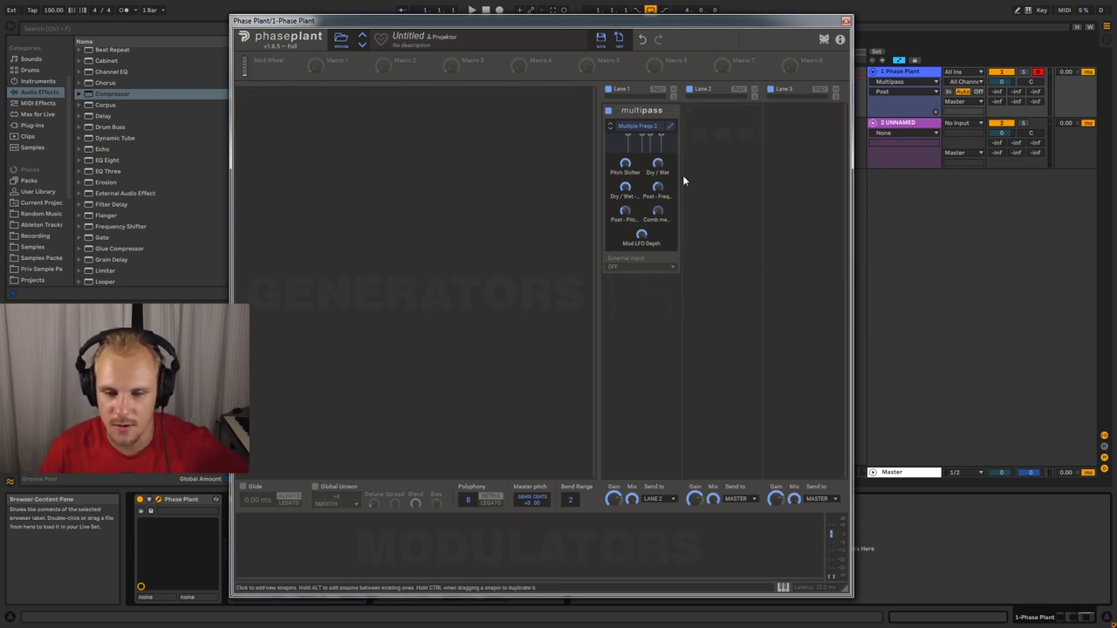
{"action": "left_click_drag", "start_coordinate": [642, 111], "coordinate": [722, 111]}
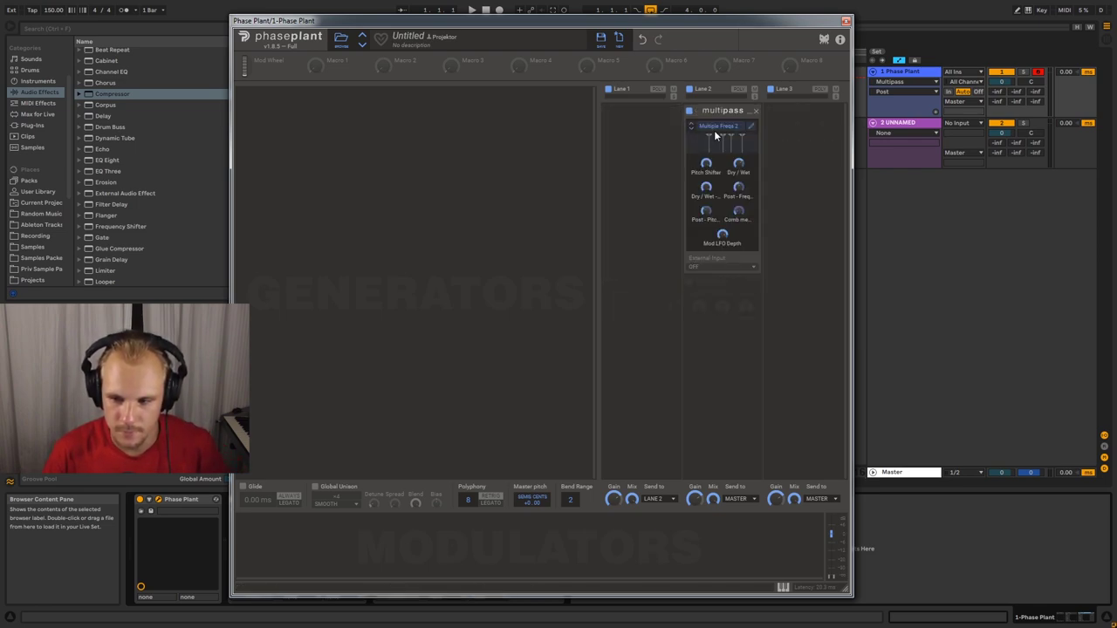
- Add a new Multipass to Lane 1 and nest another Multipass in its Band 2
{"action": "left_click", "coordinate": [650, 119]}
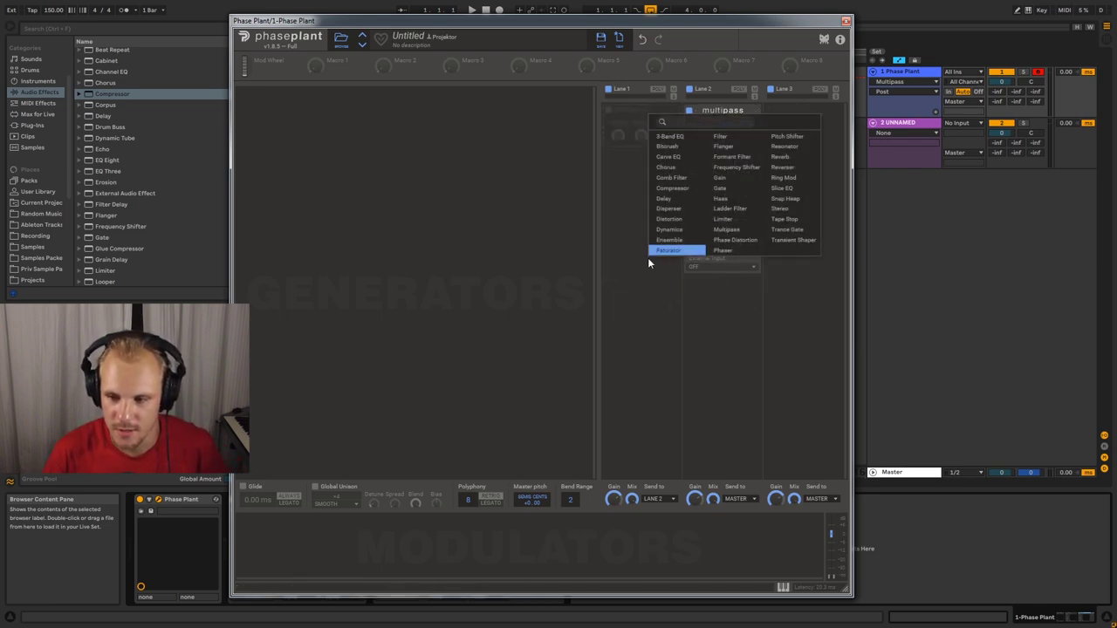
{"action": "left_click", "coordinate": [732, 230]}
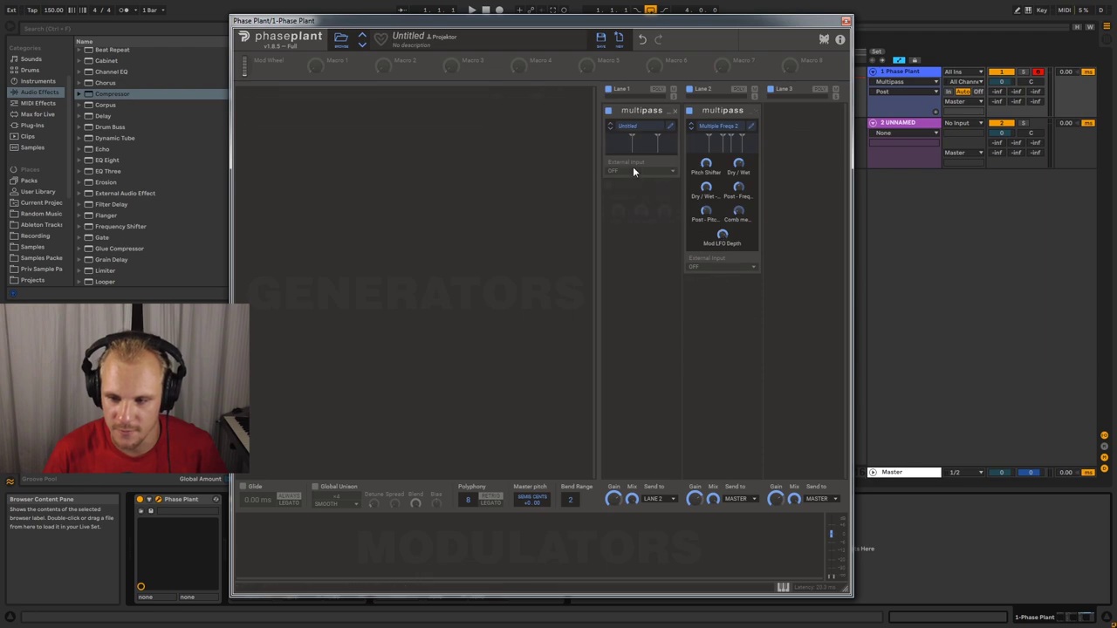
{"action": "left_click", "coordinate": [669, 128]}
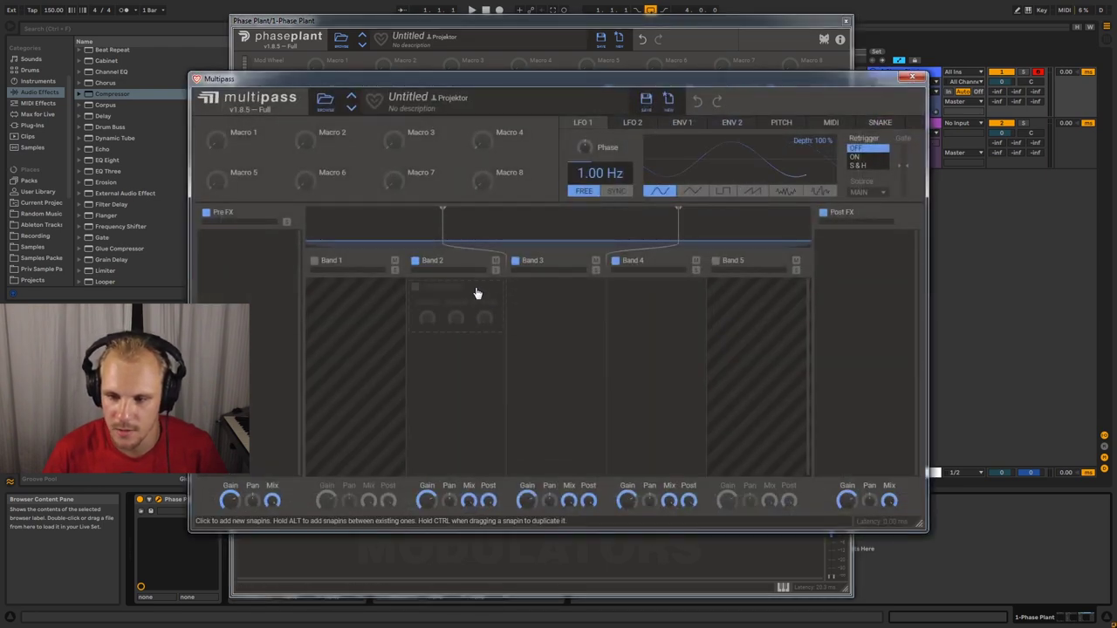
{"action": "left_click", "coordinate": [477, 293]}
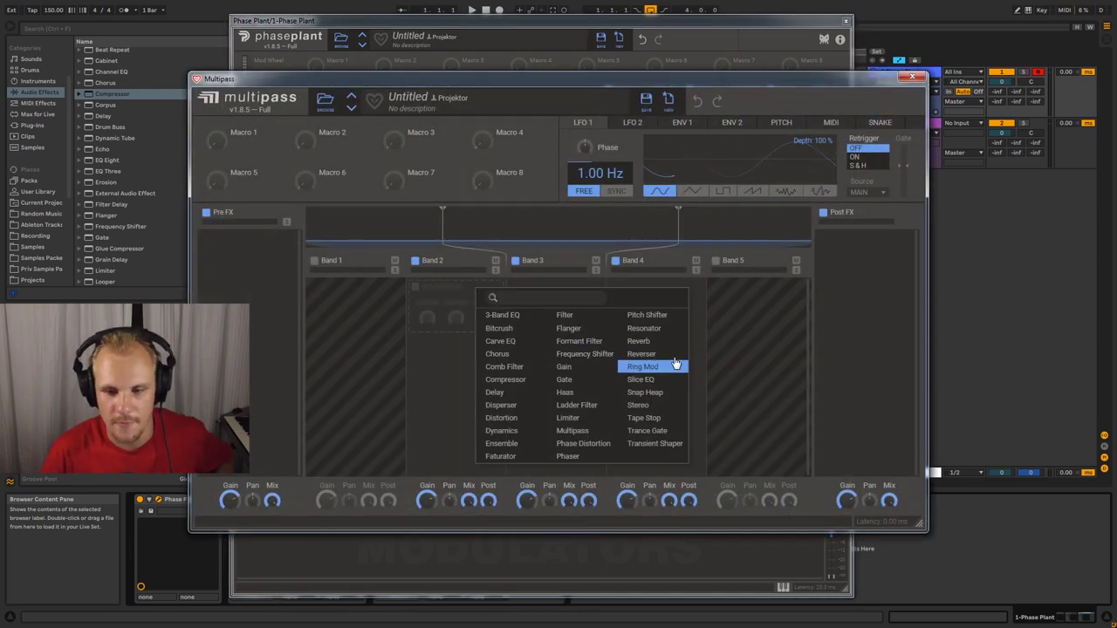
{"action": "left_click", "coordinate": [578, 432]}
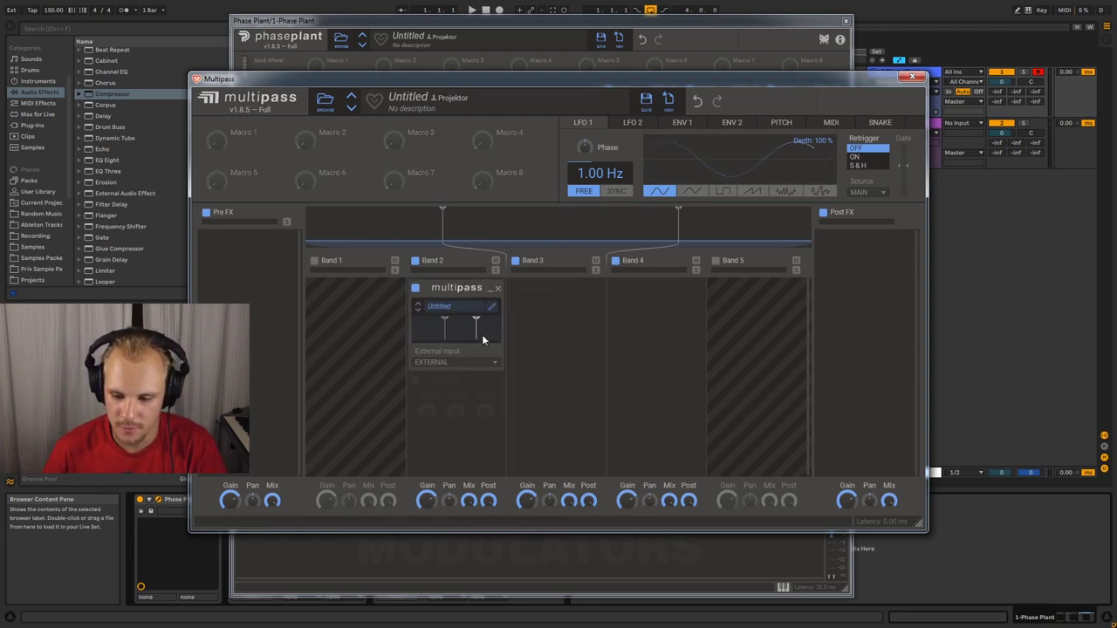
{"action": "left_click", "coordinate": [913, 77]}
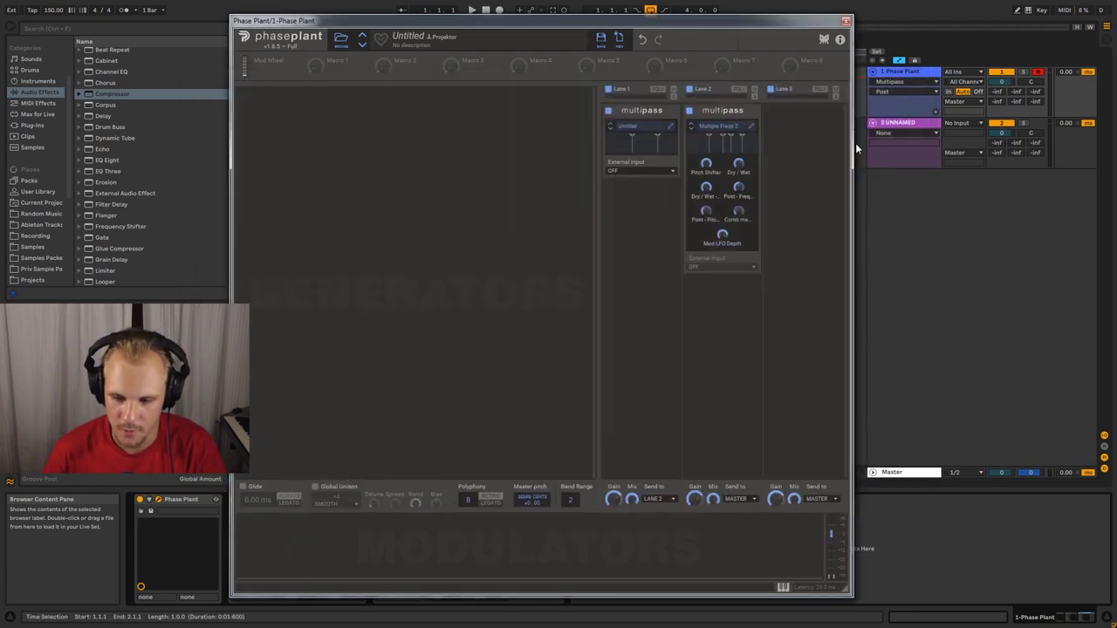
- Replace the Multipass in Lane 1 with a Snap Heap and open its editor window
{"action": "left_click", "coordinate": [674, 114]}
{"action": "left_click", "coordinate": [651, 121]}
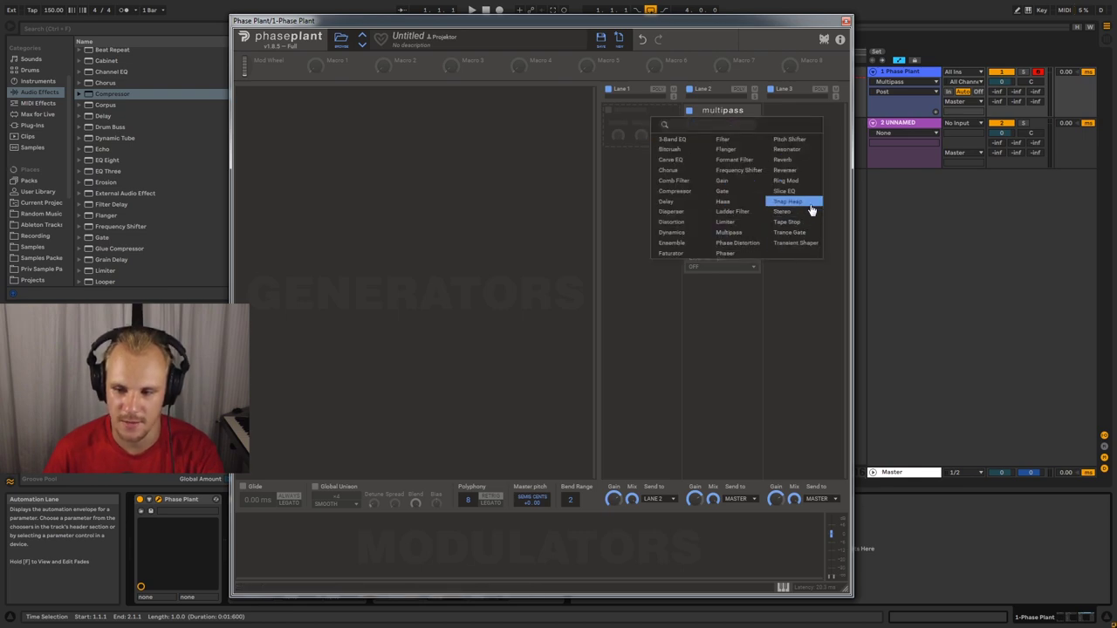
{"action": "left_click", "coordinate": [812, 212]}
{"action": "left_click", "coordinate": [671, 125]}
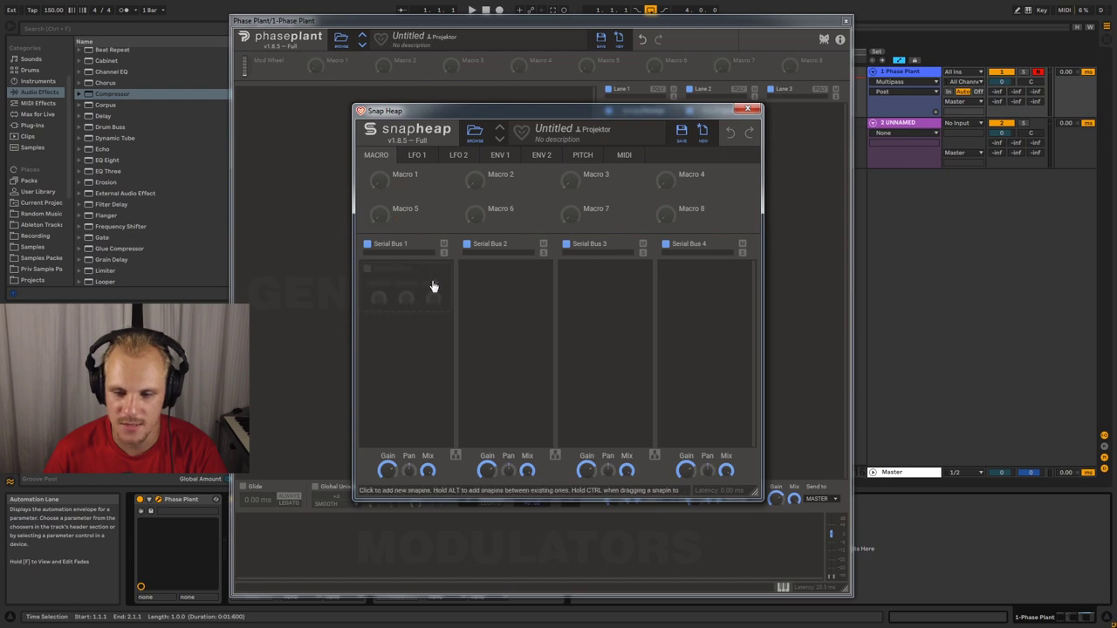
- Nest a Multipass in Snap Heap's Serial Bus 1, add a Snap Heap to that Multipass's Band 3, and open it
{"action": "left_click", "coordinate": [432, 286]}
{"action": "left_click", "coordinate": [534, 428]}
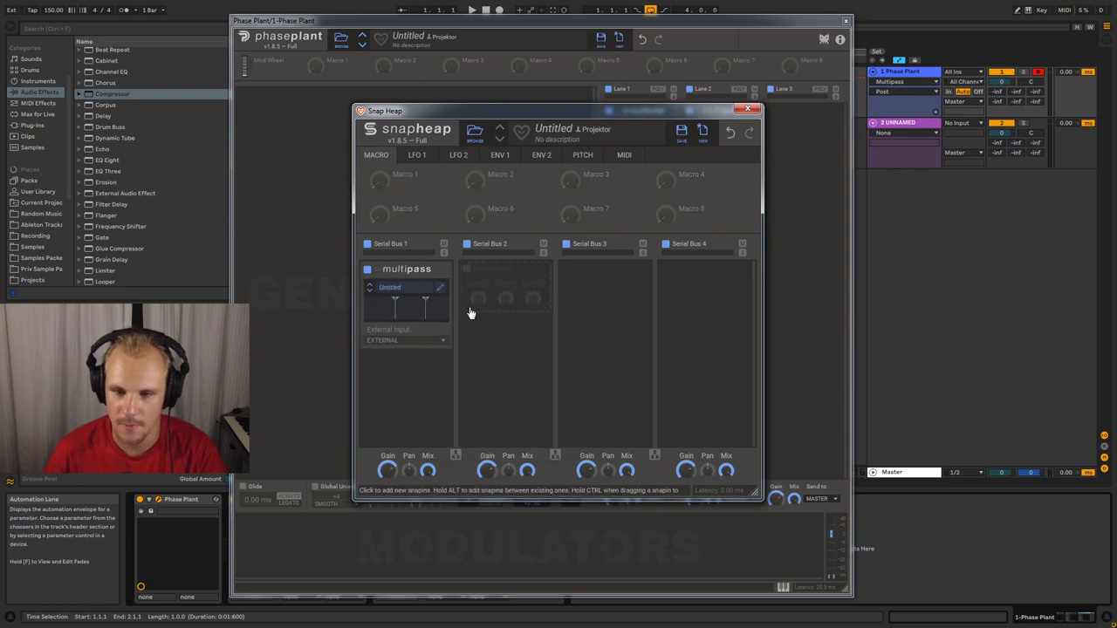
{"action": "left_click", "coordinate": [440, 288]}
{"action": "left_click", "coordinate": [550, 298]}
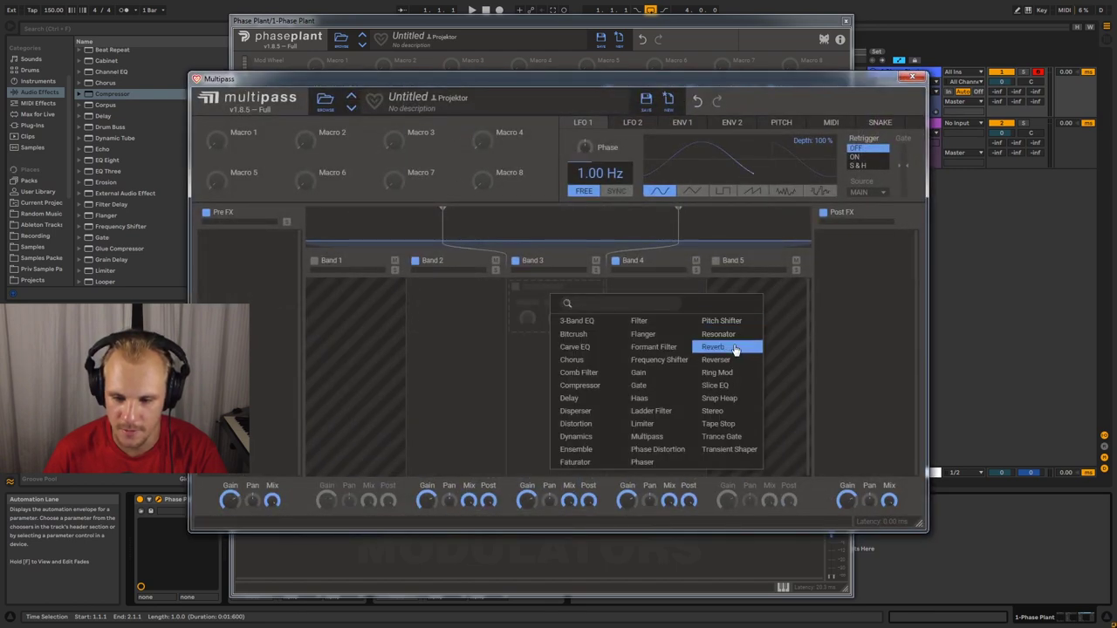
{"action": "left_click", "coordinate": [719, 398]}
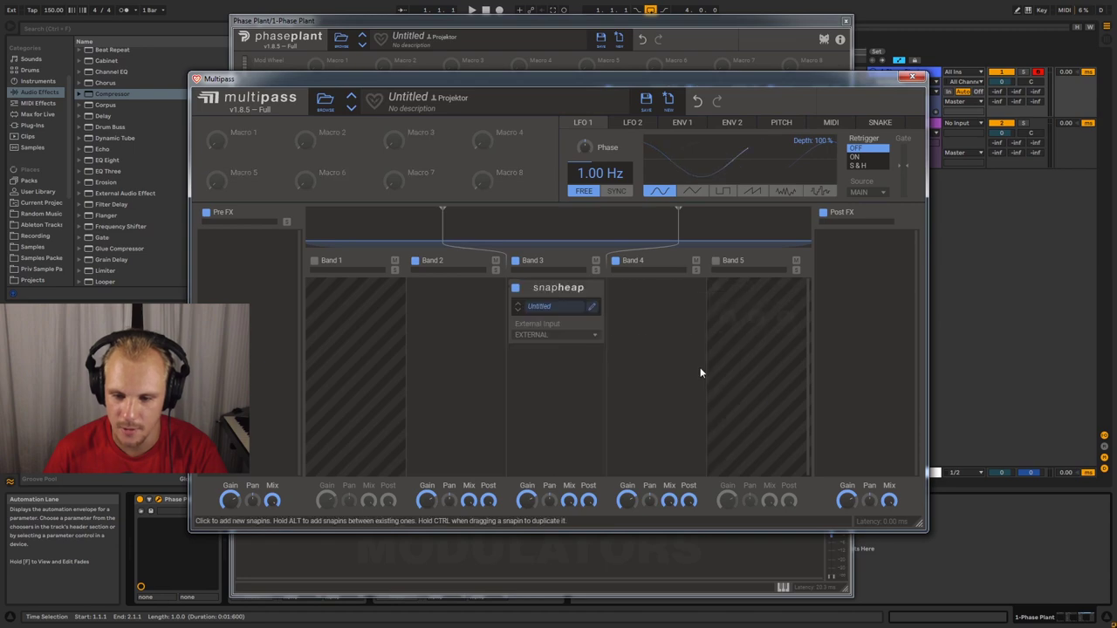
{"action": "left_click", "coordinate": [593, 305]}
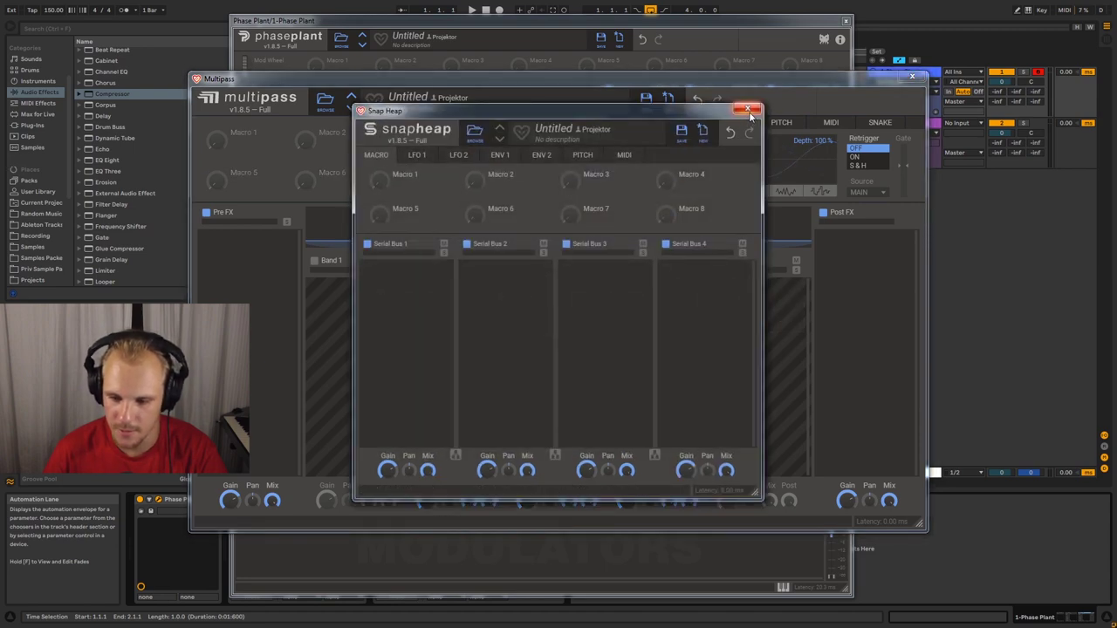
- Close the nested editor windows and remove the Snap Heap from Lane 1
{"action": "left_click", "coordinate": [748, 110]}
{"action": "left_click", "coordinate": [912, 77]}
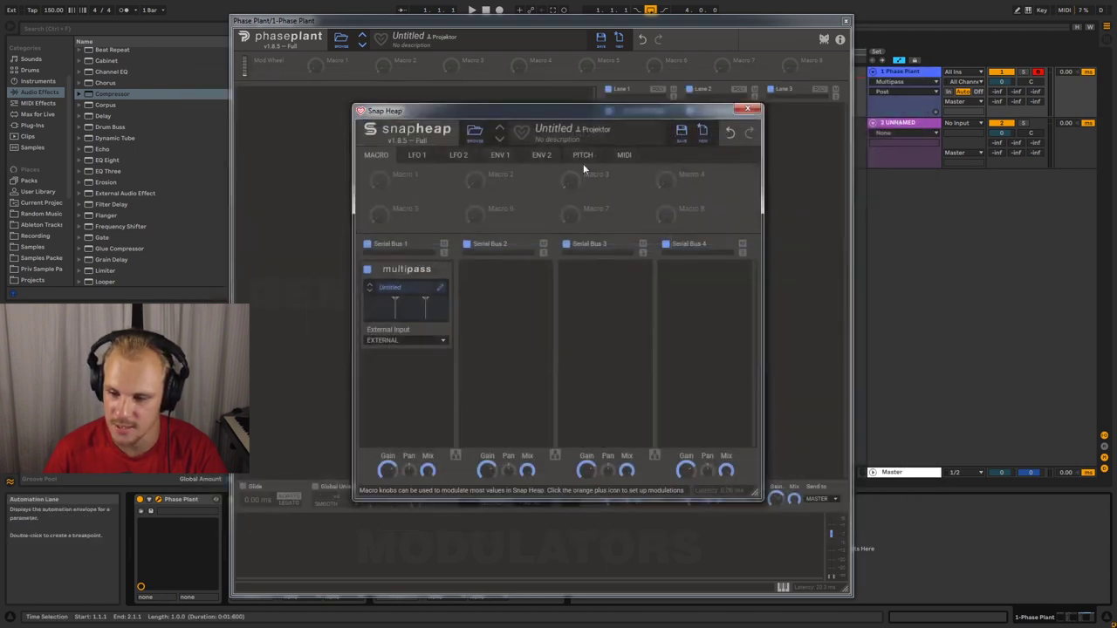
{"action": "left_click", "coordinate": [747, 108]}
{"action": "left_click", "coordinate": [674, 113]}
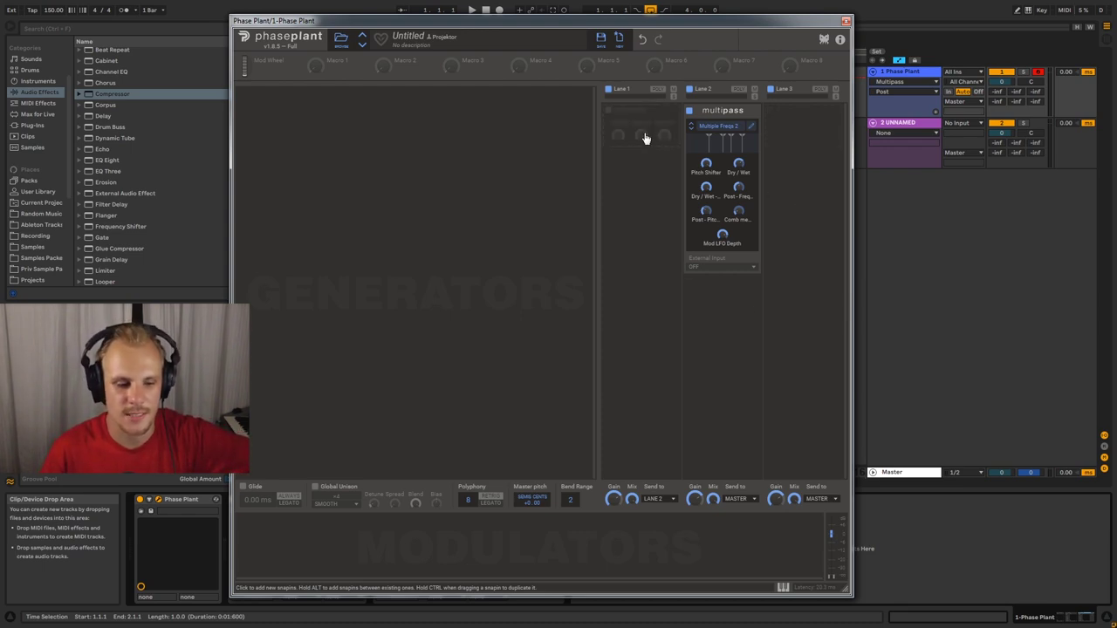
- Add a Comb Filter to Lane 1, then replace it with a Frequency Shifter
{"action": "left_click", "coordinate": [653, 125]}
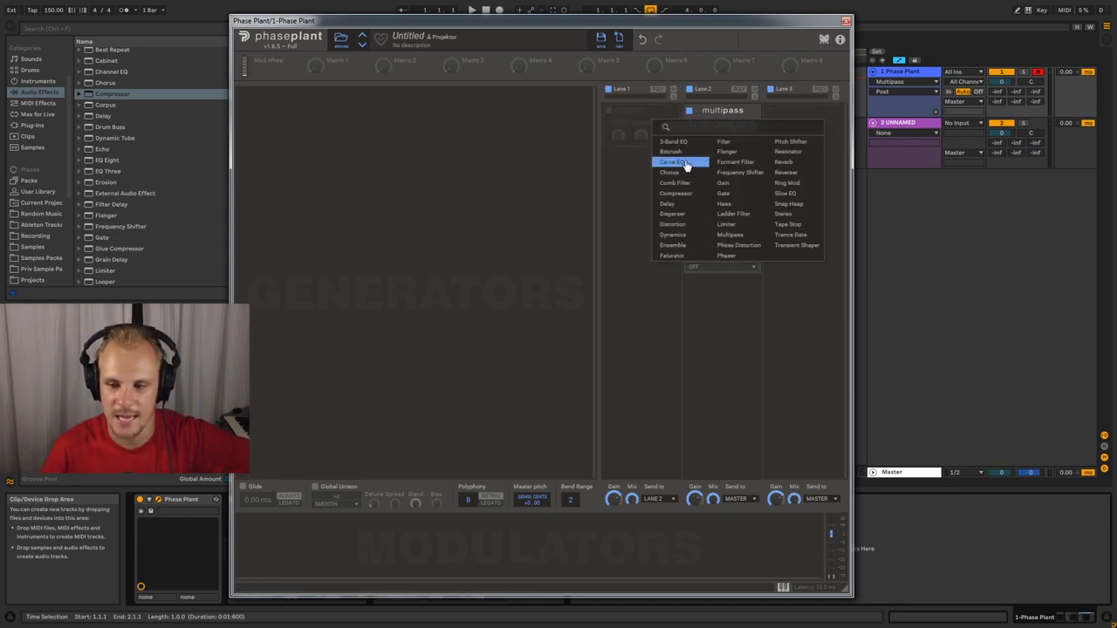
{"action": "left_click", "coordinate": [683, 182]}
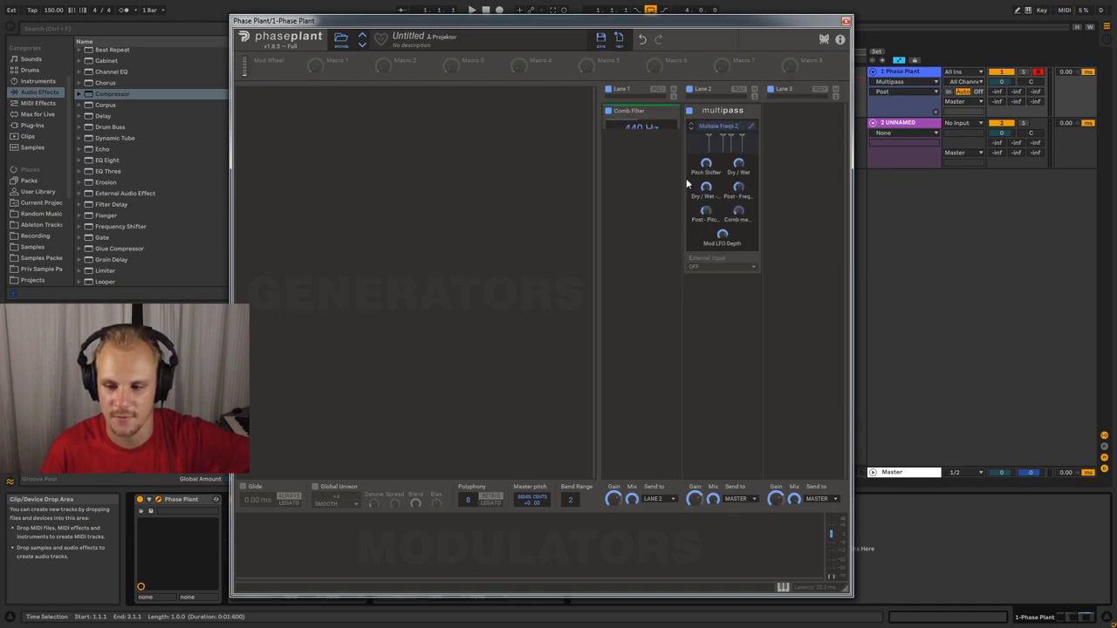
{"action": "left_click", "coordinate": [677, 114]}
{"action": "left_click", "coordinate": [659, 125]}
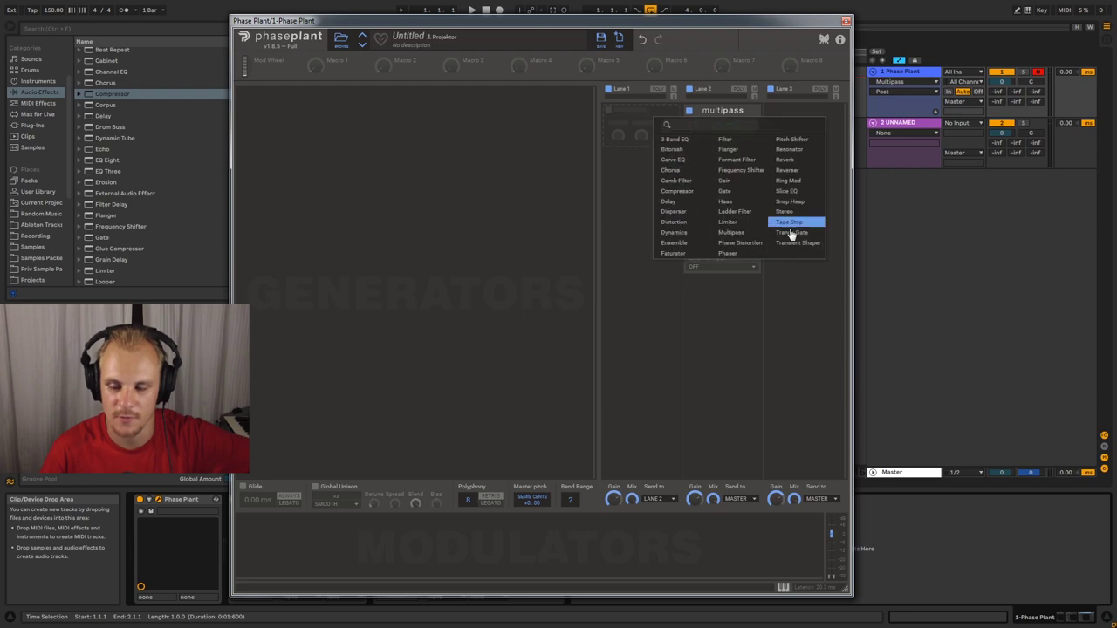
{"action": "left_click", "coordinate": [757, 175]}
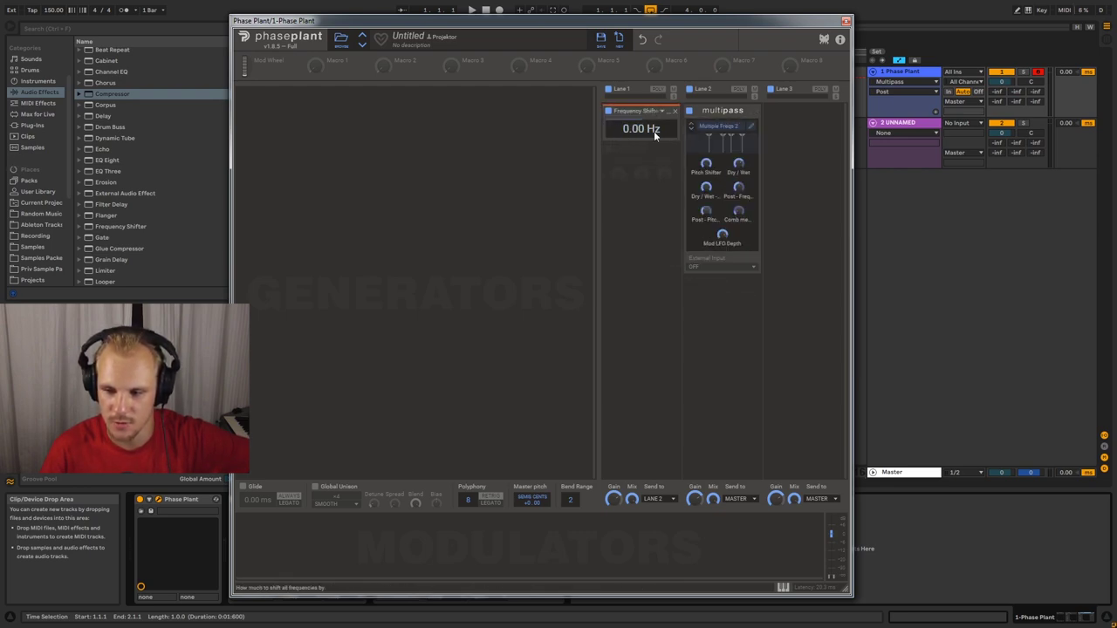
- Review the effect chain inside the Lane 2 Multipass and remove the Frequency Shifter from Lane 1
{"action": "left_click", "coordinate": [750, 129]}
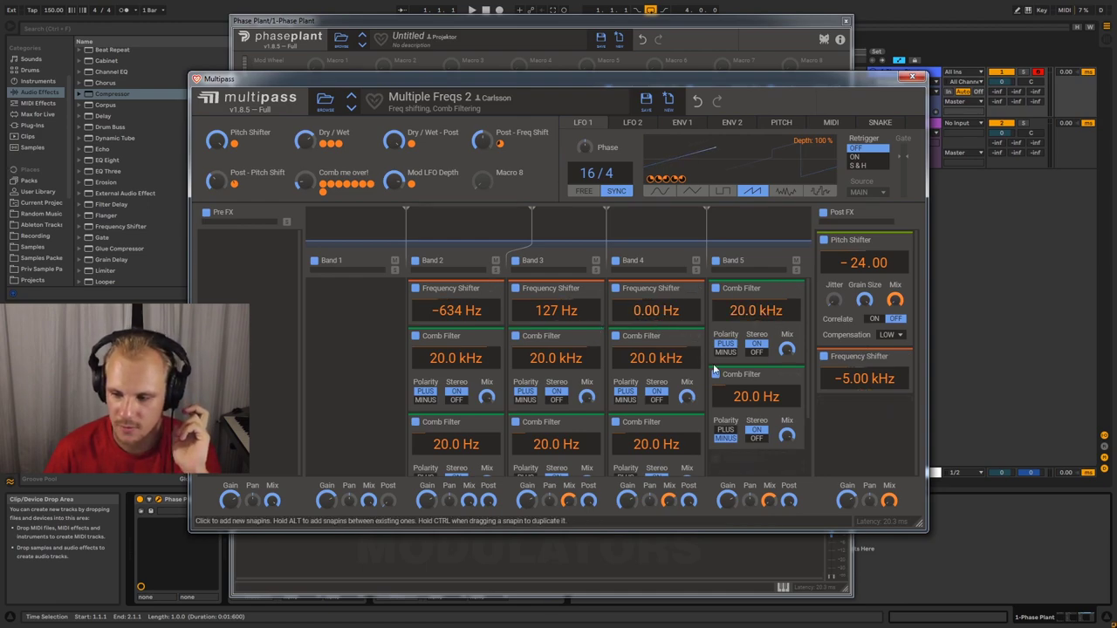
{"action": "left_click", "coordinate": [909, 81]}
{"action": "left_click", "coordinate": [678, 111]}
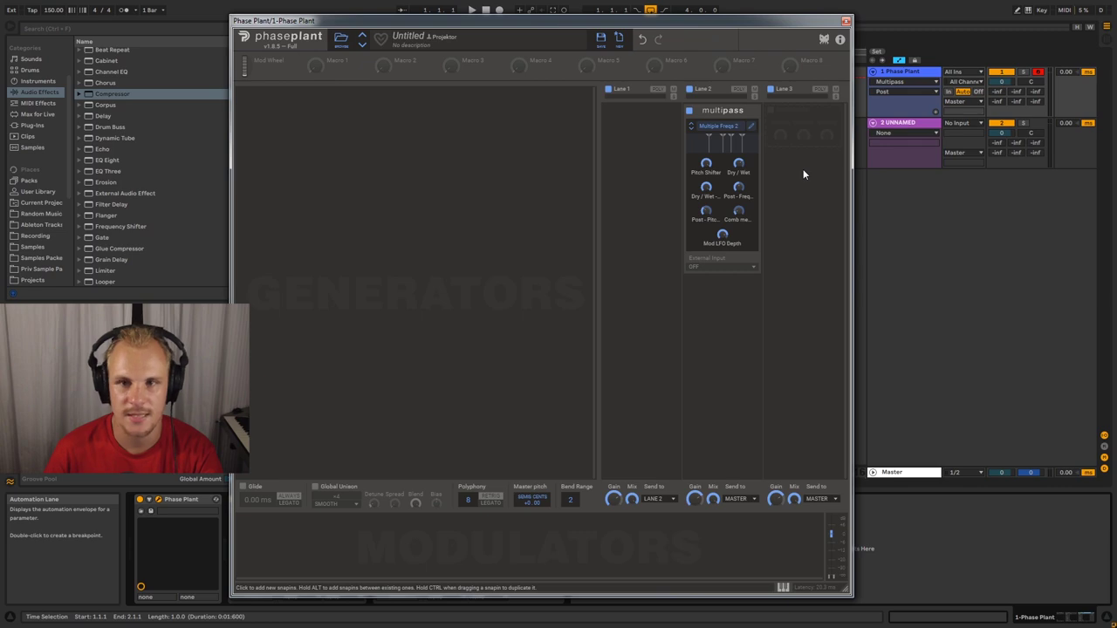
- Try varying the Dry/Wet - Post macro in the Lane 2 Multipass editor, then close the editor
{"action": "left_click", "coordinate": [754, 128]}
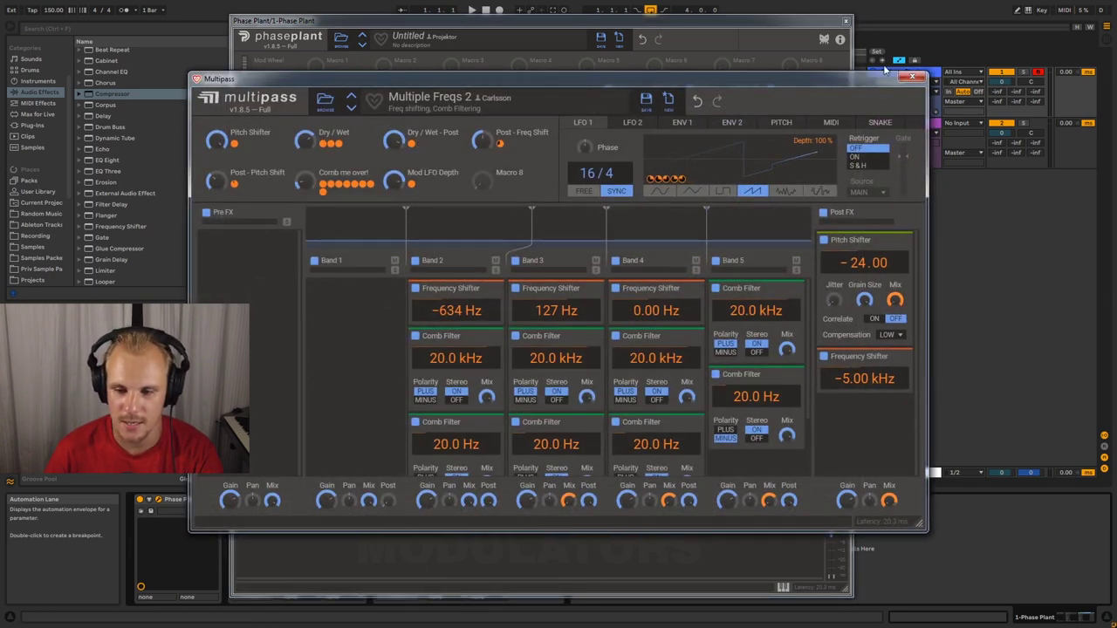
{"action": "left_click_drag", "start_coordinate": [754, 82], "coordinate": [651, 88]}
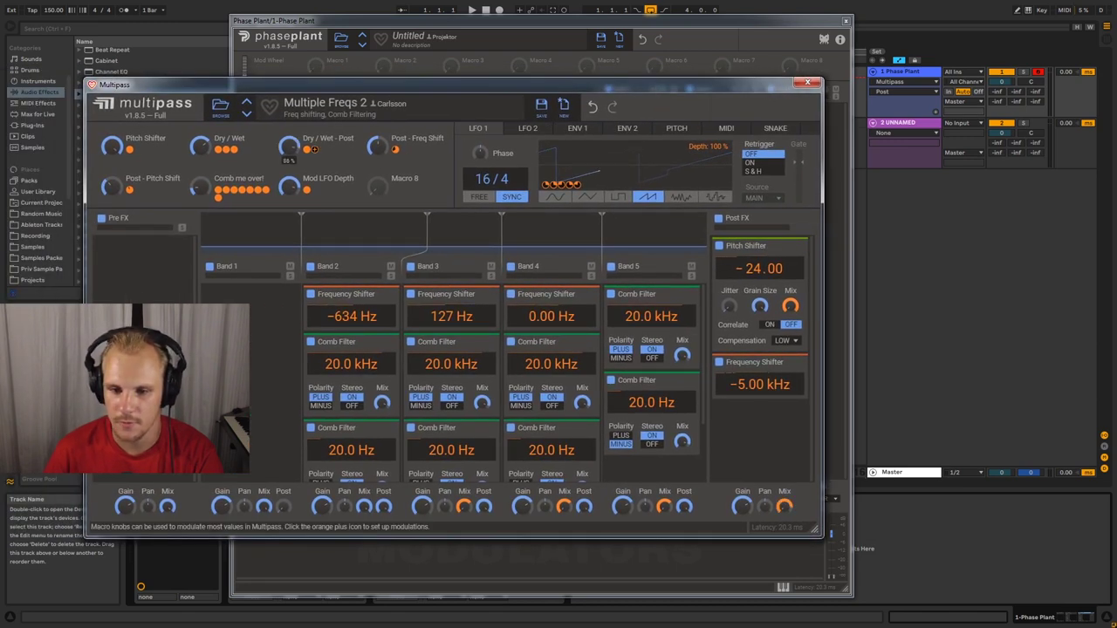
{"action": "left_click_drag", "start_coordinate": [289, 149], "coordinate": [288, 142]}
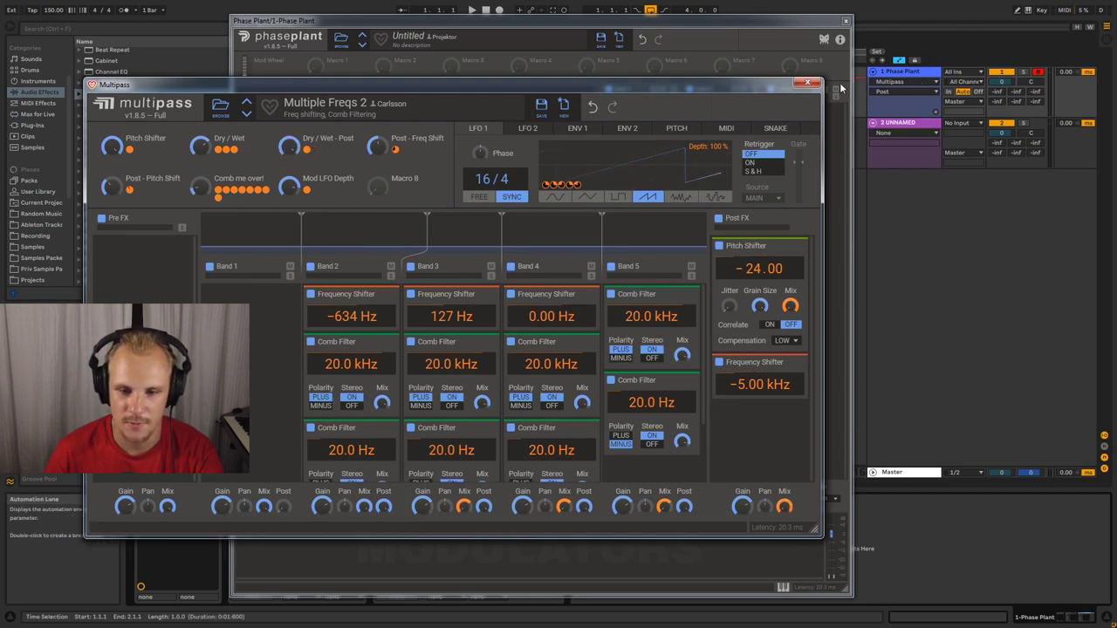
{"action": "left_click", "coordinate": [808, 82]}
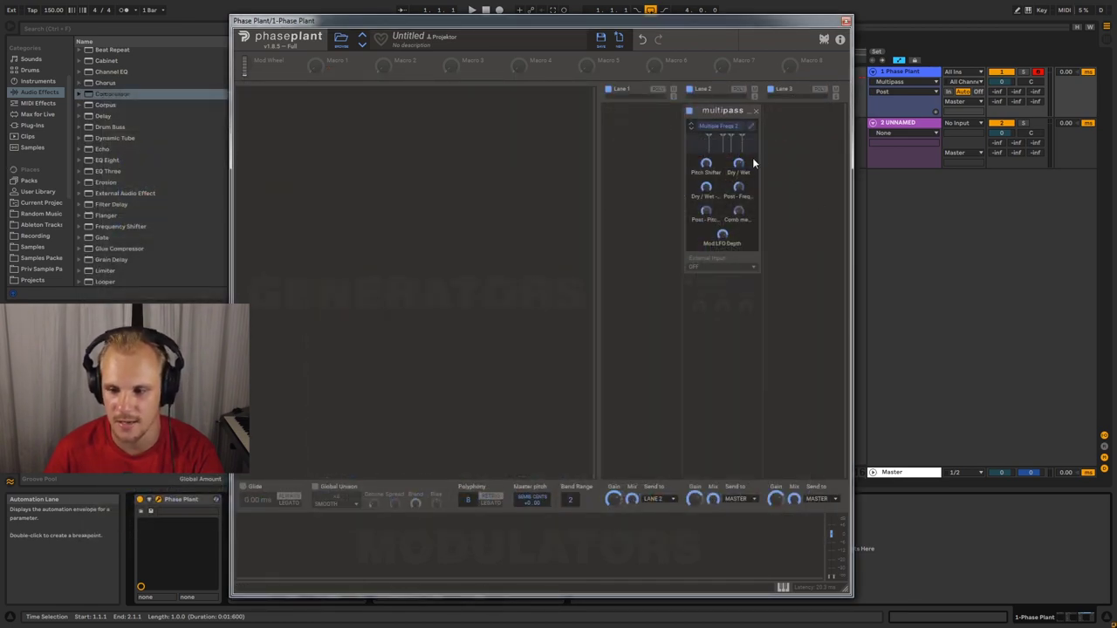
- Reopen the Lane 2 Multipass editor, turn down its Dry/Wet - Post macro, and close the editor
{"action": "left_click", "coordinate": [750, 127]}
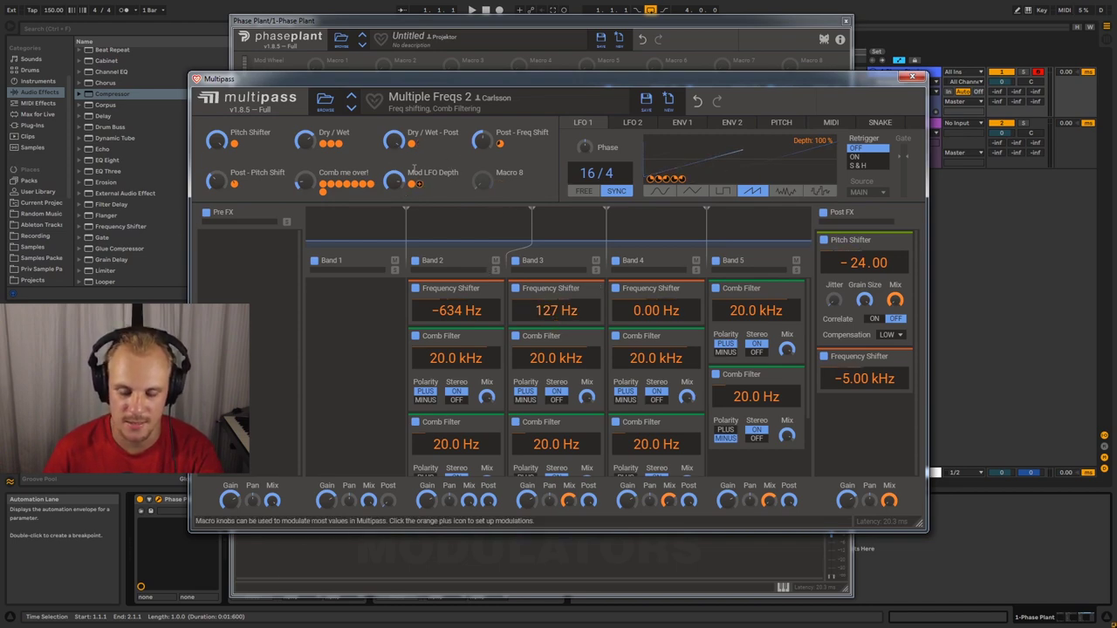
{"action": "mouse_move", "coordinate": [395, 142]}
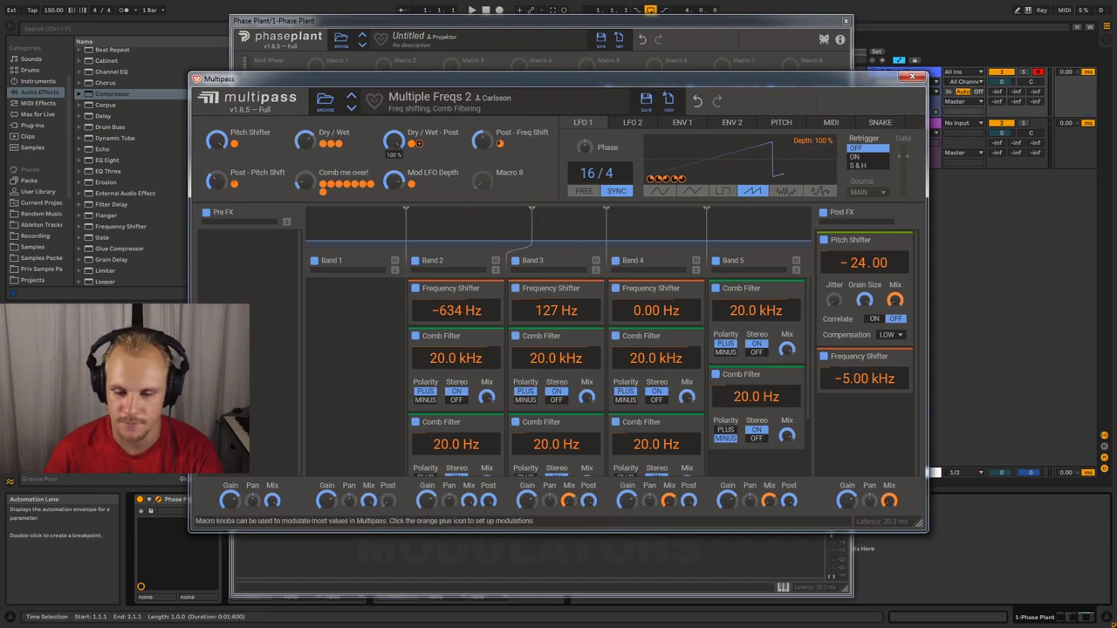
{"action": "left_click", "coordinate": [912, 77]}
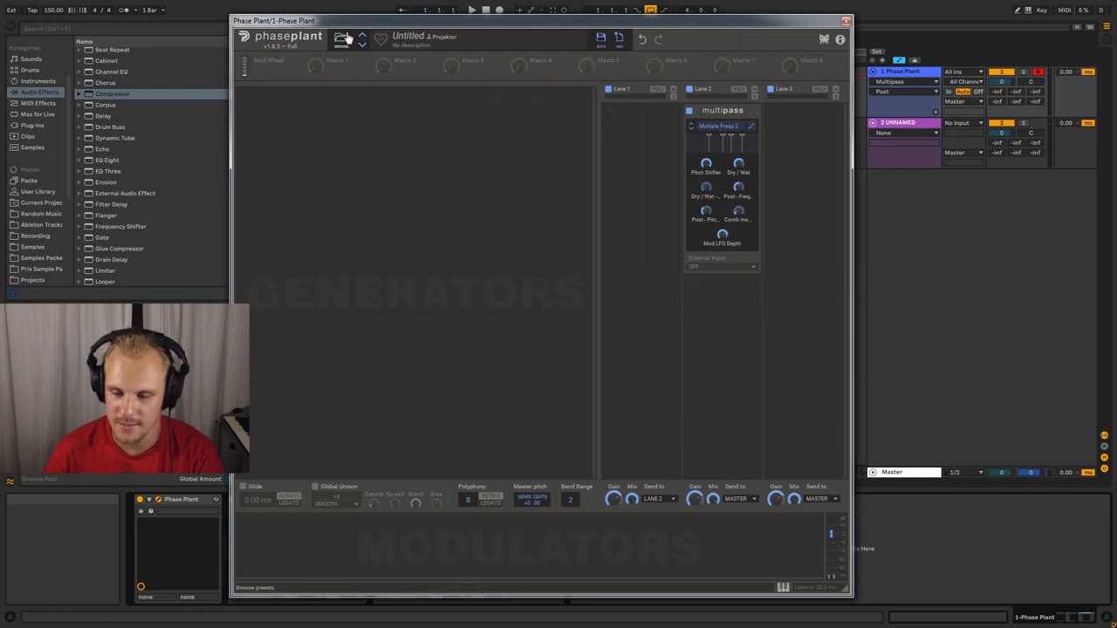
- Assign Phase Plant's Macro 2 to modulate the Lane 2 Multipass's Dry/Wet - Post knob and try out the macro
{"action": "left_click_drag", "start_coordinate": [385, 67], "coordinate": [706, 194]}
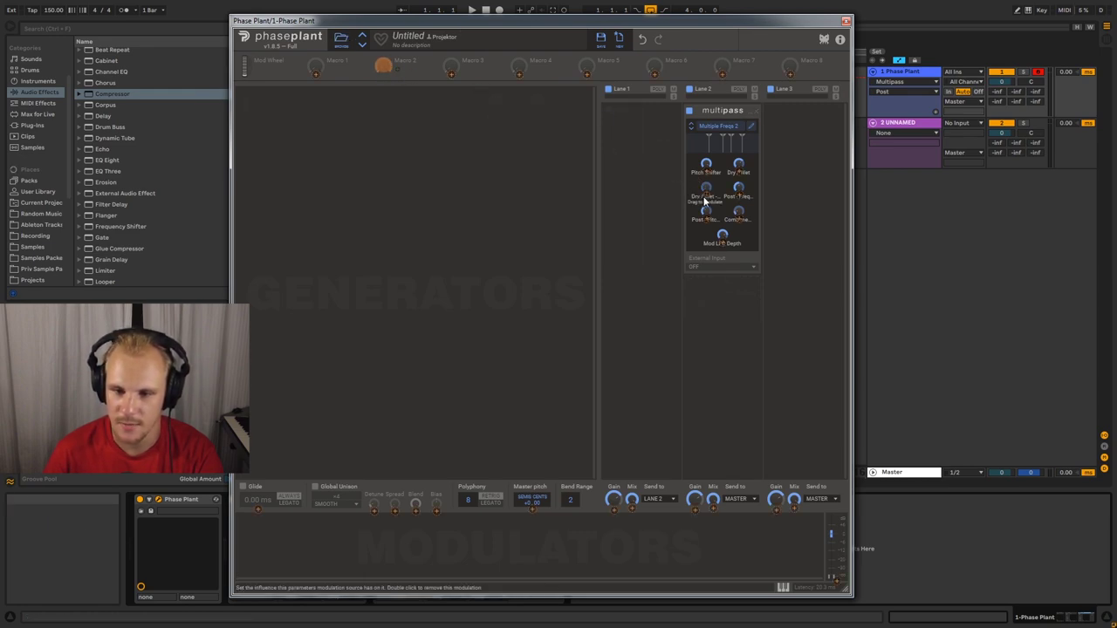
{"action": "left_click", "coordinate": [384, 67]}
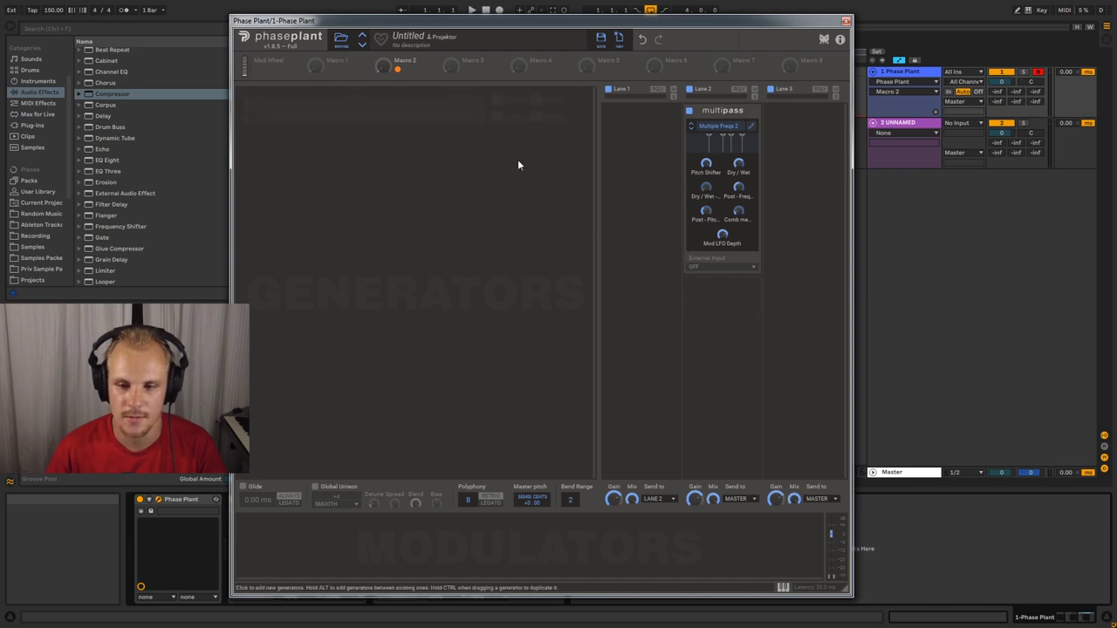
{"action": "left_click", "coordinate": [478, 144]}
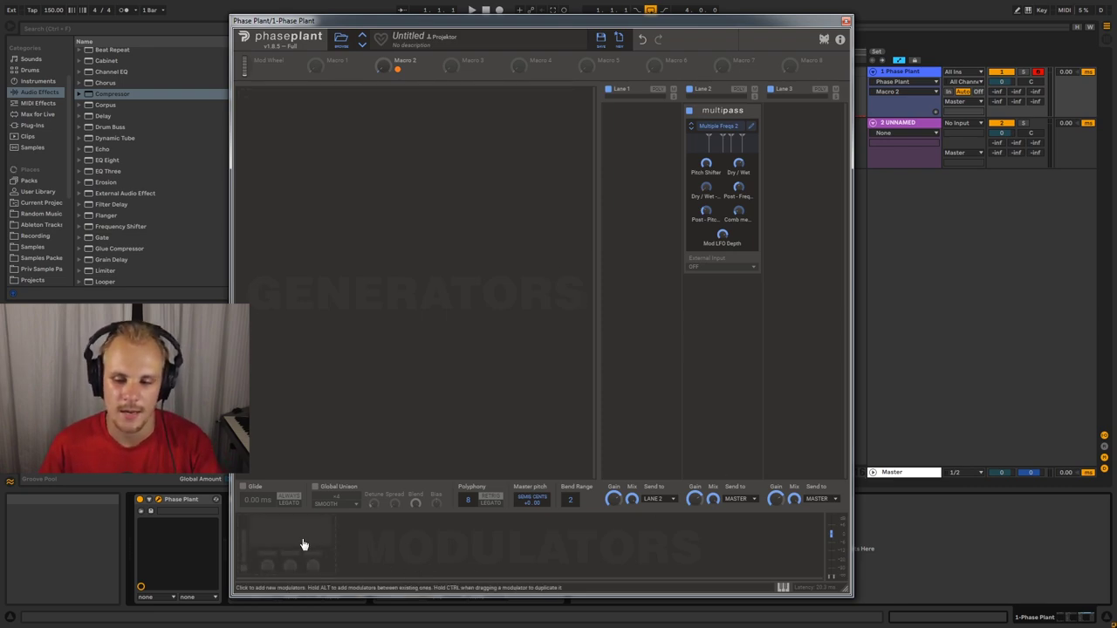
{"action": "left_click", "coordinate": [661, 120]}
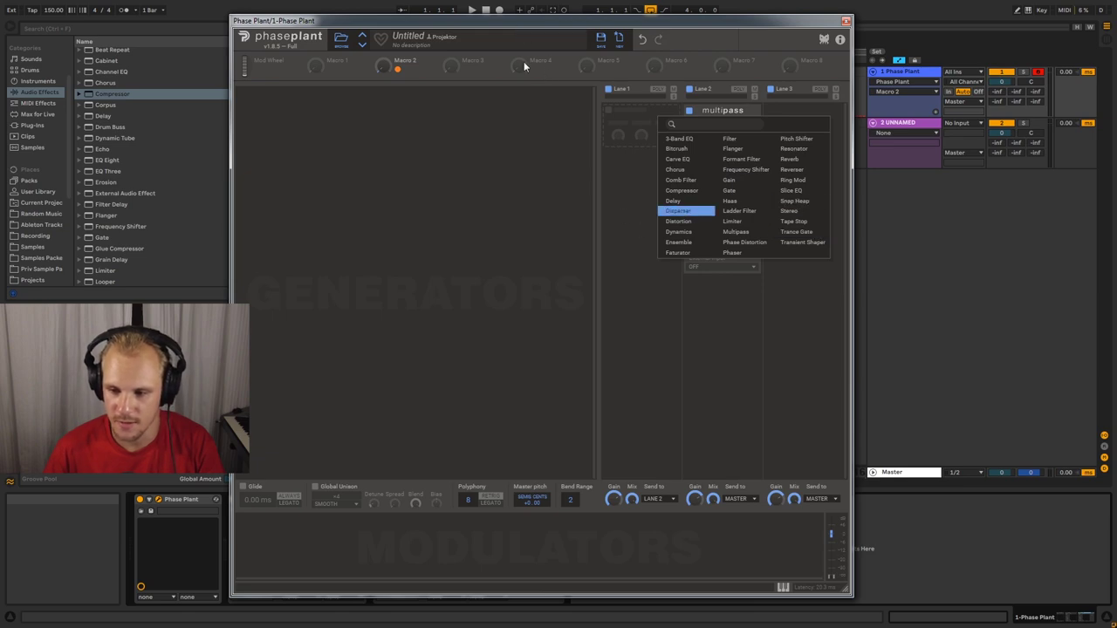
{"action": "left_click", "coordinate": [573, 248]}
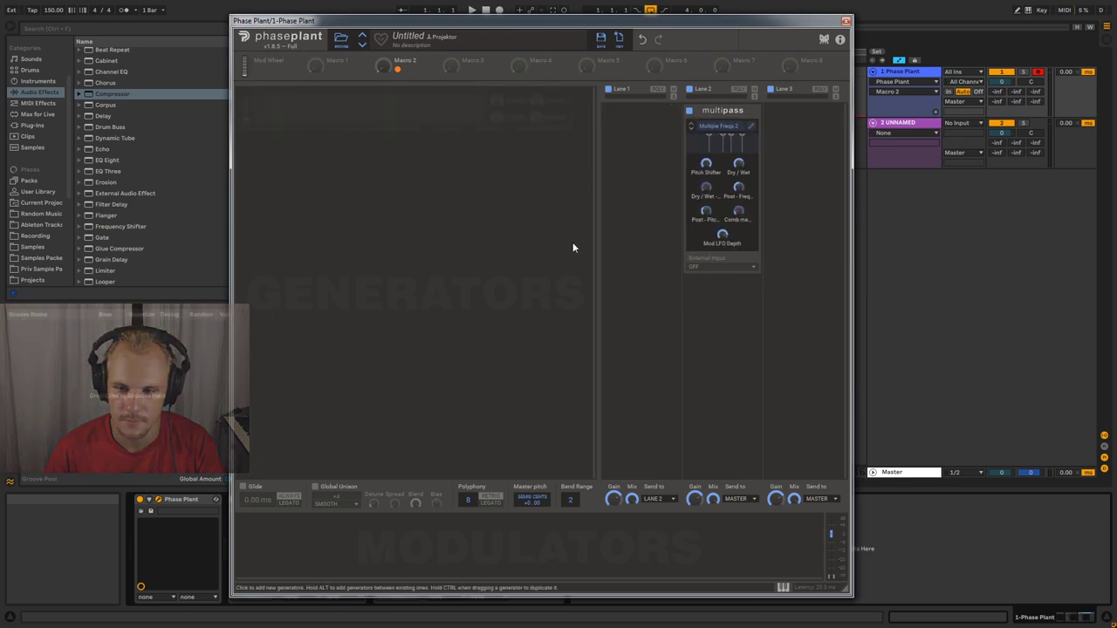